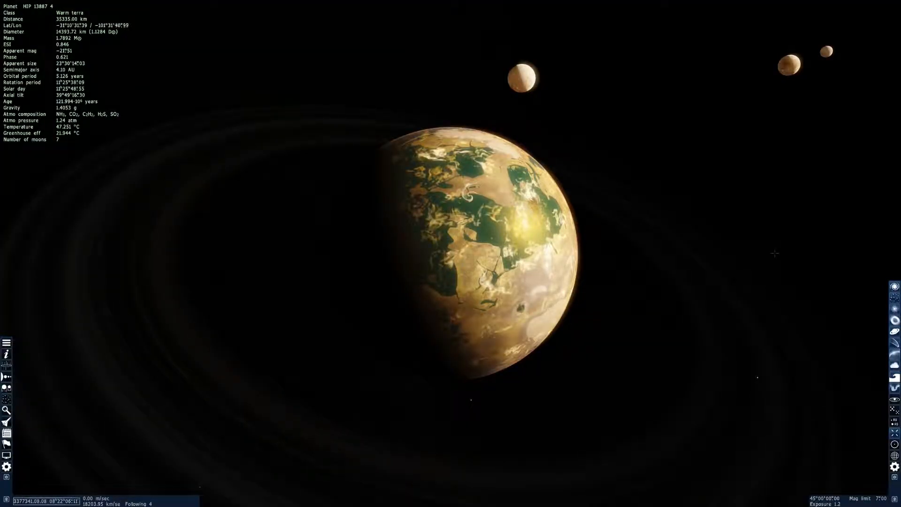
Approach planet HIP 13887 4 and circle it to examine its seas, continents and clouds
{"action": "right_click_drag", "start_coordinate": [775, 254], "coordinate": [731, 242]}
{"action": "left_click_drag", "start_coordinate": [731, 242], "coordinate": [887, 244]}
{"action": "key", "text": "d"}
{"action": "key", "text": "w"}
{"action": "key", "text": "d"}
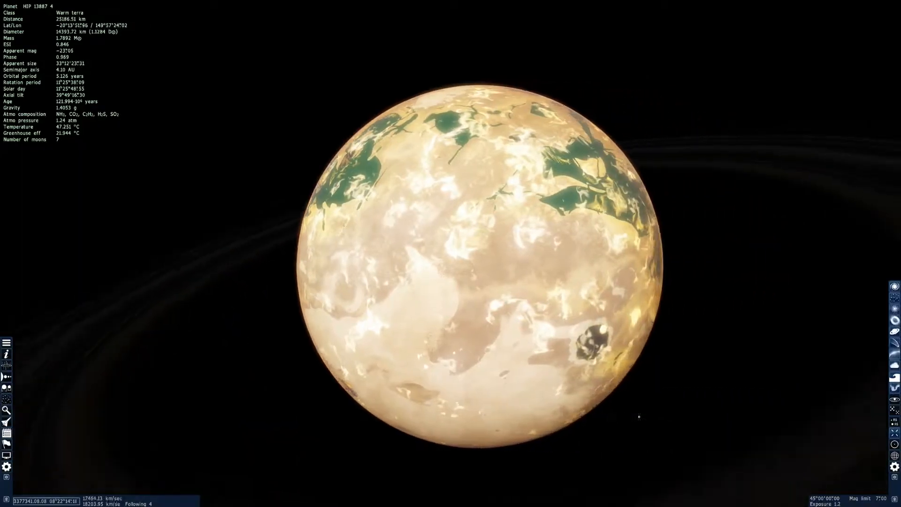
{"action": "key", "text": "q"}
{"action": "key", "text": "w"}
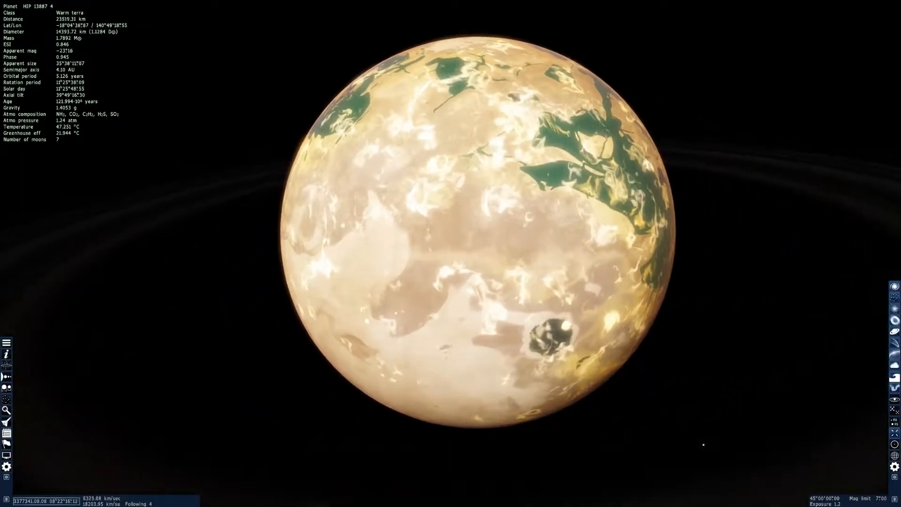
{"action": "key", "text": "d"}
{"action": "key", "text": "w"}
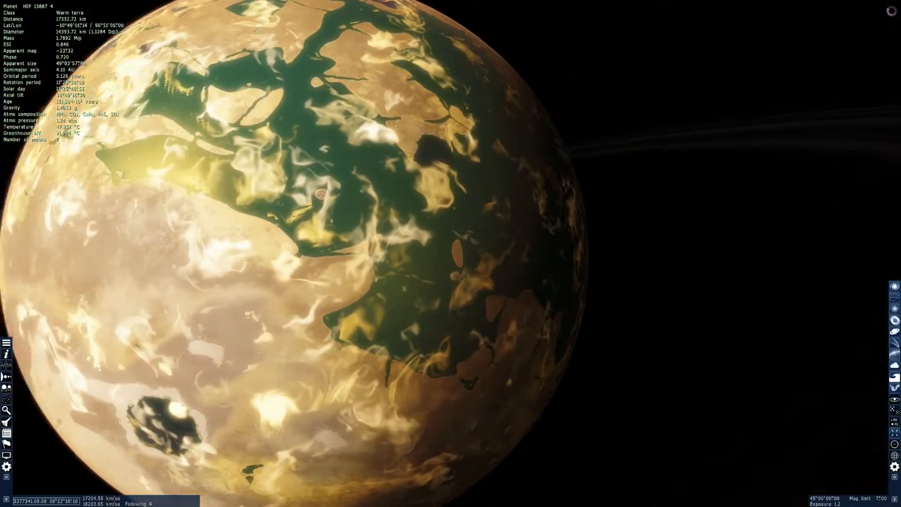
{"action": "left_click_drag", "start_coordinate": [450, 253], "coordinate": [722, 293]}
Speed up the passage of time to watch the planet rotate, and slow it back down
{"action": "key", "text": "l"}
{"action": "key", "text": "l"}
{"action": "key", "text": "l"}
{"action": "key", "text": "l"}
{"action": "key", "text": "l"}
{"action": "key", "text": "l"}
{"action": "key", "text": "l"}
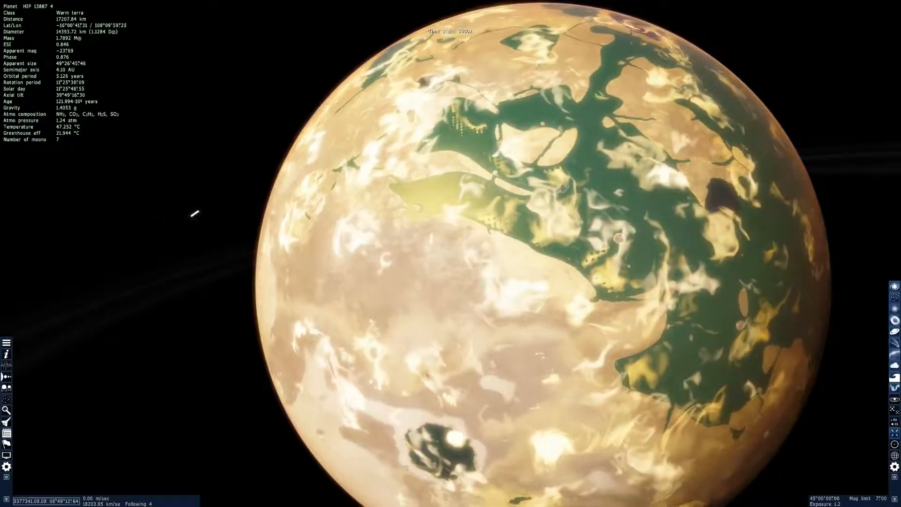
{"action": "key", "text": "l"}
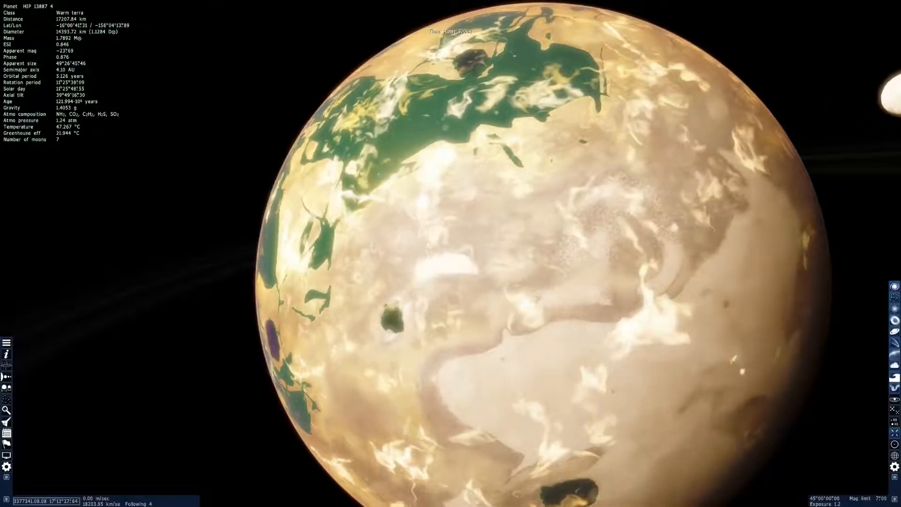
{"action": "key", "text": "k"}
Fly down to the planet's rocky surface to inspect the terrain, and pull back out into space
{"action": "left_click_drag", "start_coordinate": [451, 253], "coordinate": [169, 113]}
{"action": "key", "text": "w"}
{"action": "left_click_drag", "start_coordinate": [338, 31], "coordinate": [419, 483]}
{"action": "key", "text": "w"}
{"action": "key", "text": "w"}
{"action": "left_click_drag", "start_coordinate": [833, 474], "coordinate": [752, 255]}
{"action": "scroll", "coordinate": [753, 256], "scroll_direction": "up", "scroll_amount": 10}
{"action": "key", "text": "s"}
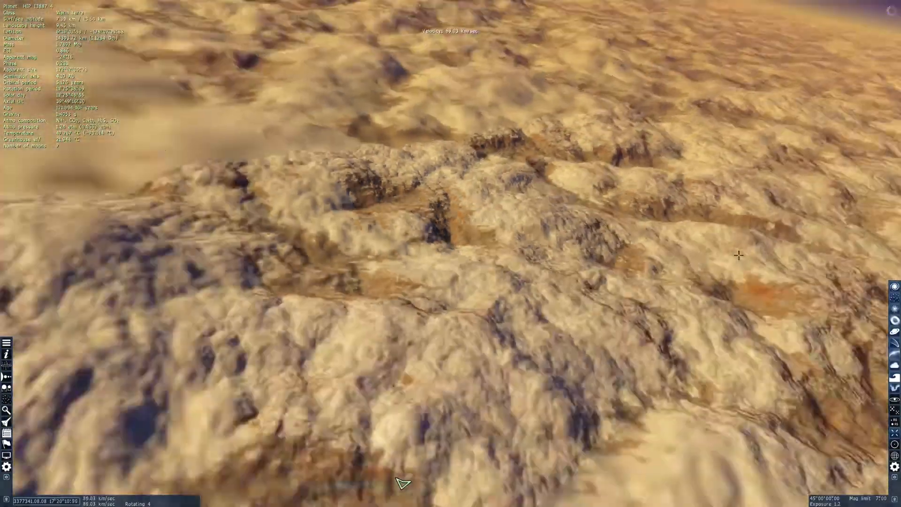
{"action": "scroll", "coordinate": [12, 166], "scroll_direction": "up", "scroll_amount": 10}
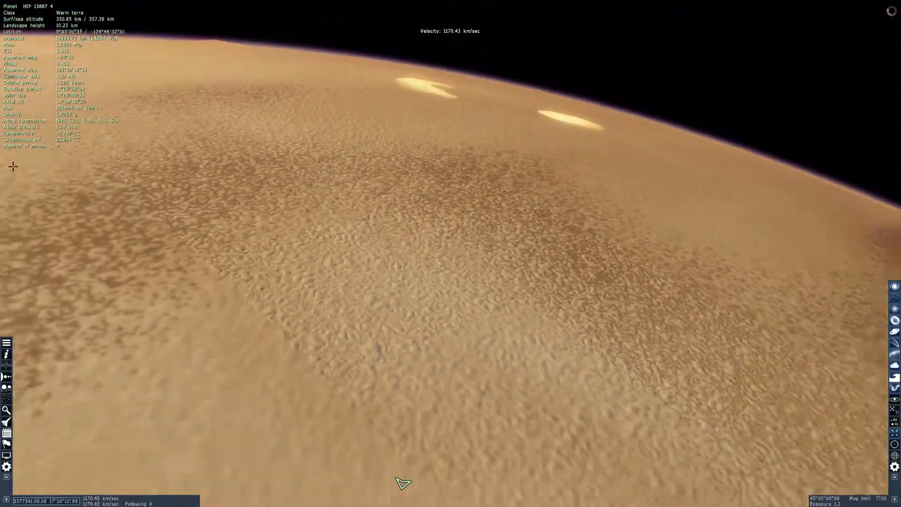
{"action": "scroll", "coordinate": [396, 478], "scroll_direction": "up", "scroll_amount": 20}
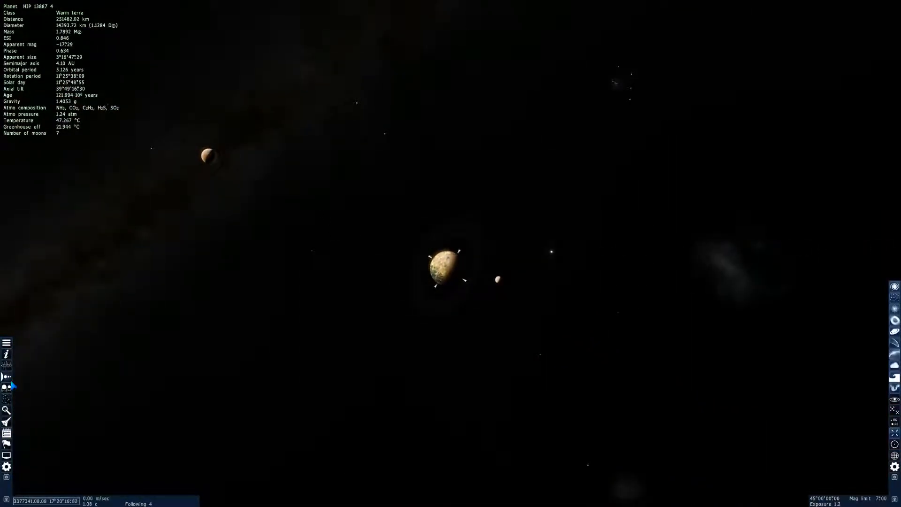
Bring up the planet's system overview and inspect the data of moons 4.2, 4.4 and 4.1
{"action": "left_click", "coordinate": [13, 384]}
{"action": "left_click", "coordinate": [219, 52]}
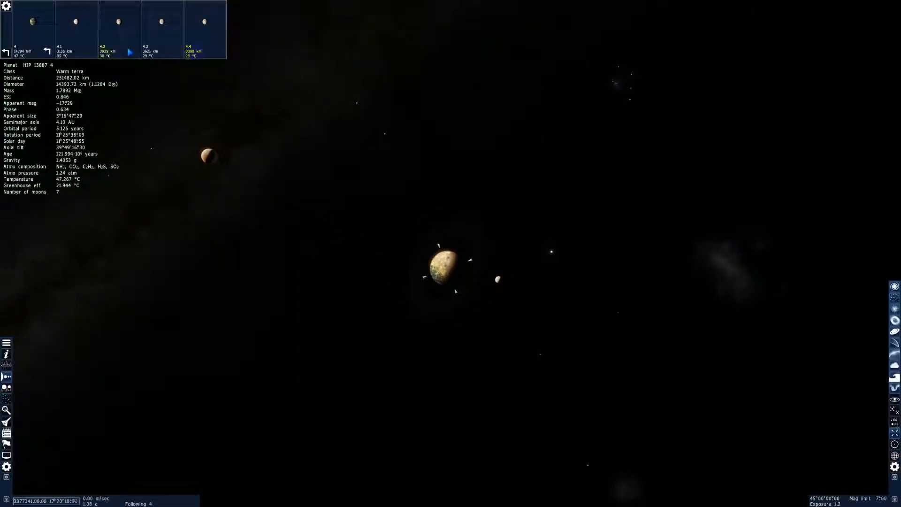
{"action": "left_click", "coordinate": [76, 30]}
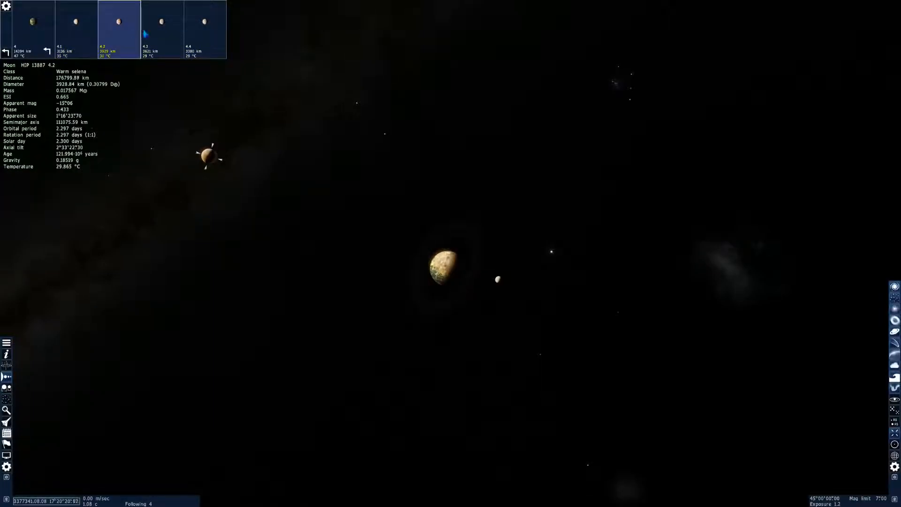
{"action": "left_click", "coordinate": [204, 28]}
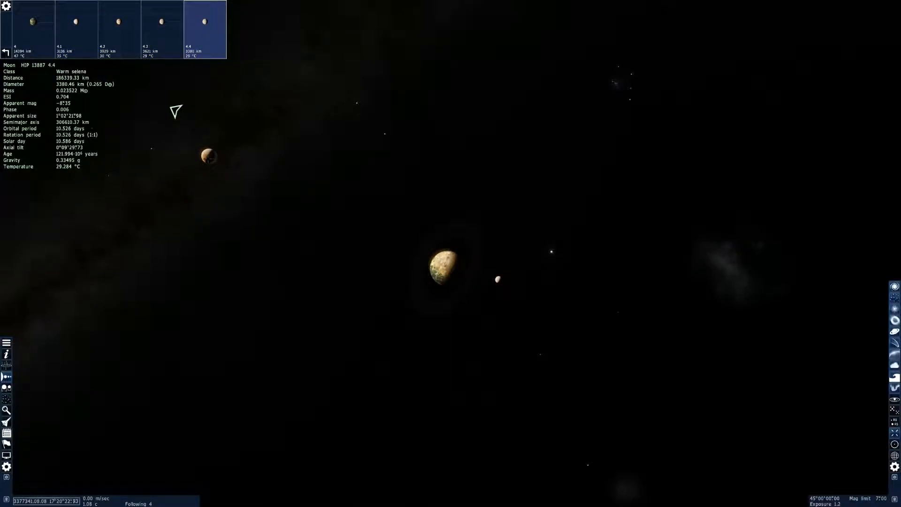
{"action": "left_click", "coordinate": [83, 32]}
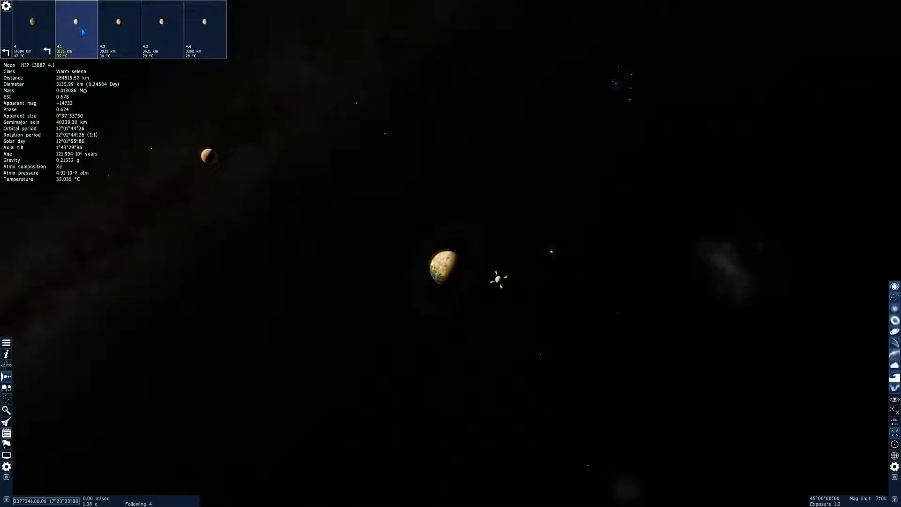
Travel to moon 4.1 and orbit it until its lit crescent shows with the planet behind it
{"action": "right_click", "coordinate": [498, 279]}
{"action": "left_click", "coordinate": [514, 324]}
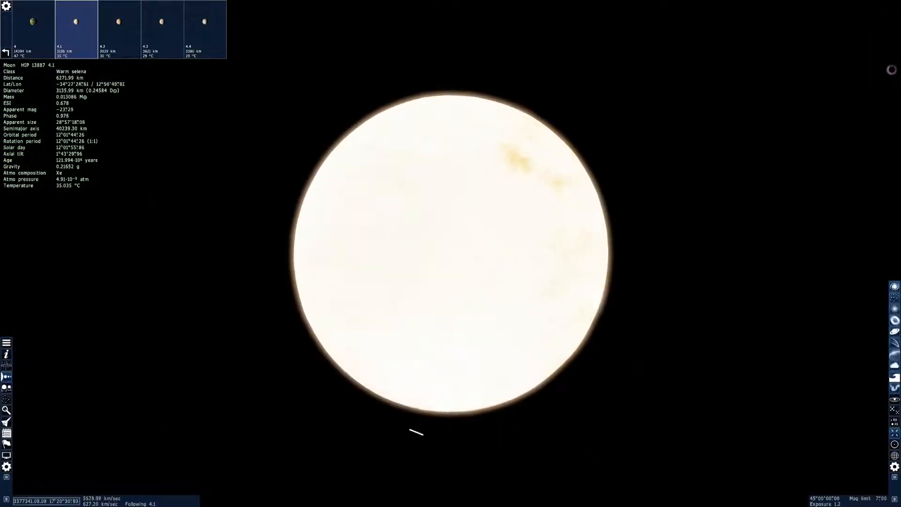
{"action": "right_click_drag", "start_coordinate": [441, 263], "coordinate": [675, 289]}
{"action": "right_click_drag", "start_coordinate": [392, 304], "coordinate": [401, 292]}
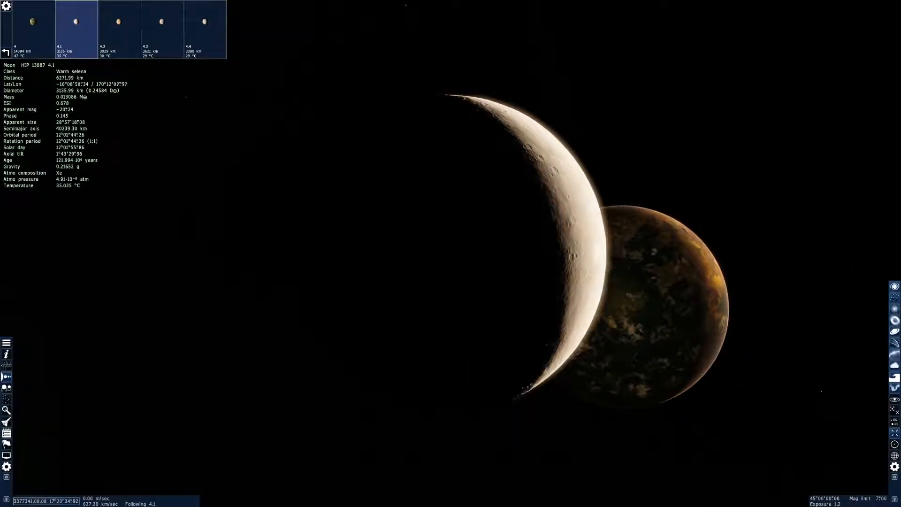
Open the star browser's filter settings and restrict the object mass to between 0.7 and 1.4
{"action": "left_click", "coordinate": [7, 410]}
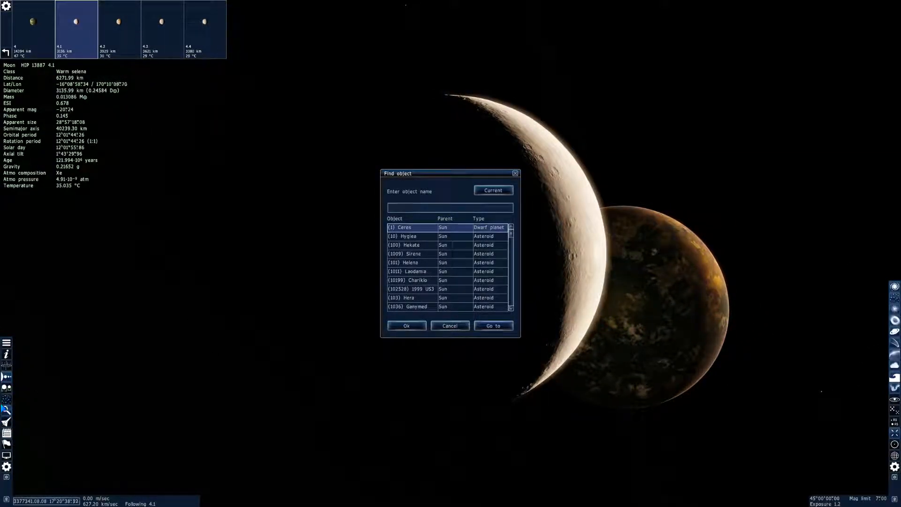
{"action": "left_click", "coordinate": [456, 330]}
{"action": "left_click", "coordinate": [7, 400]}
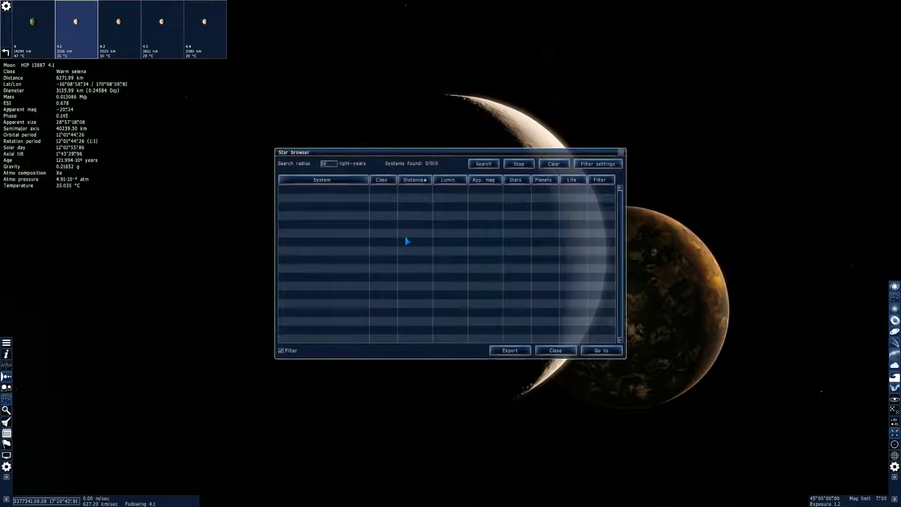
{"action": "left_click", "coordinate": [597, 164]}
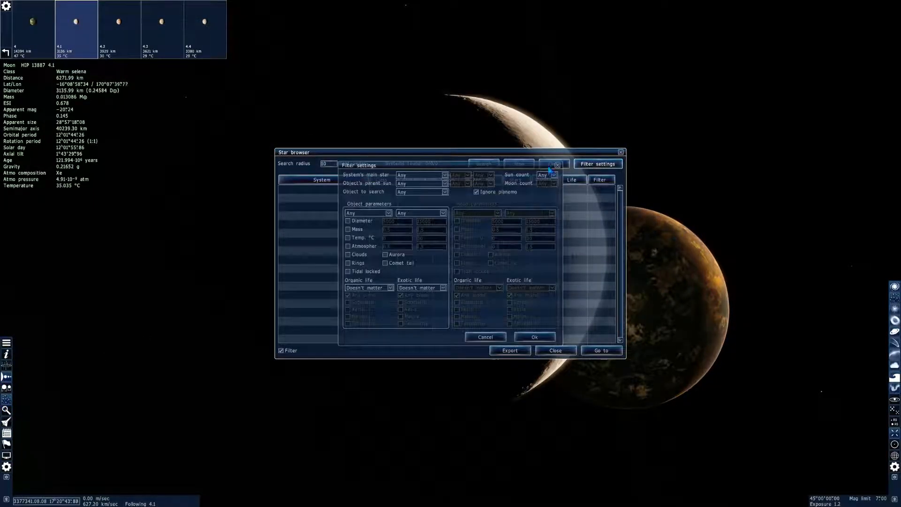
{"action": "left_click", "coordinate": [348, 229]}
{"action": "left_click", "coordinate": [400, 230]}
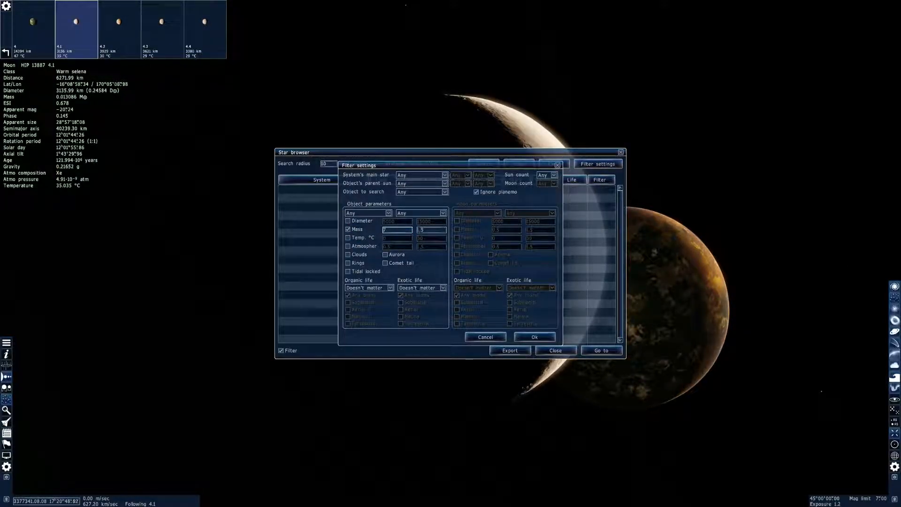
{"action": "type", "text": "4"}
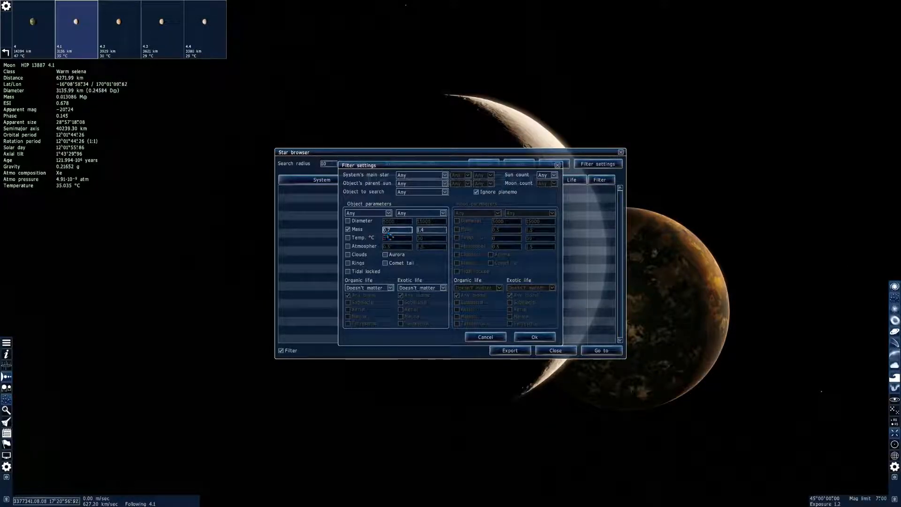
Restrict the object temperature to 0 to 30 °C and the atmosphere to 0.3 to 4
{"action": "left_click", "coordinate": [348, 238]}
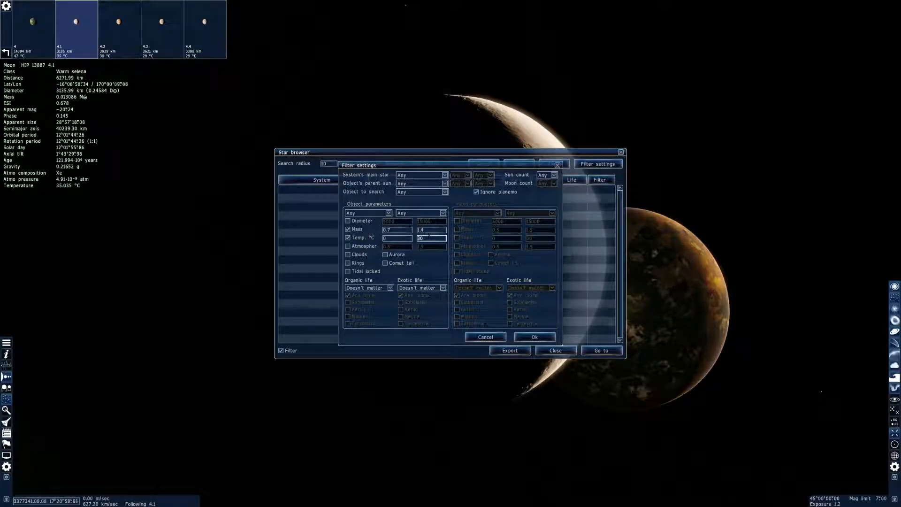
{"action": "left_click", "coordinate": [348, 246]}
{"action": "left_click", "coordinate": [397, 247]}
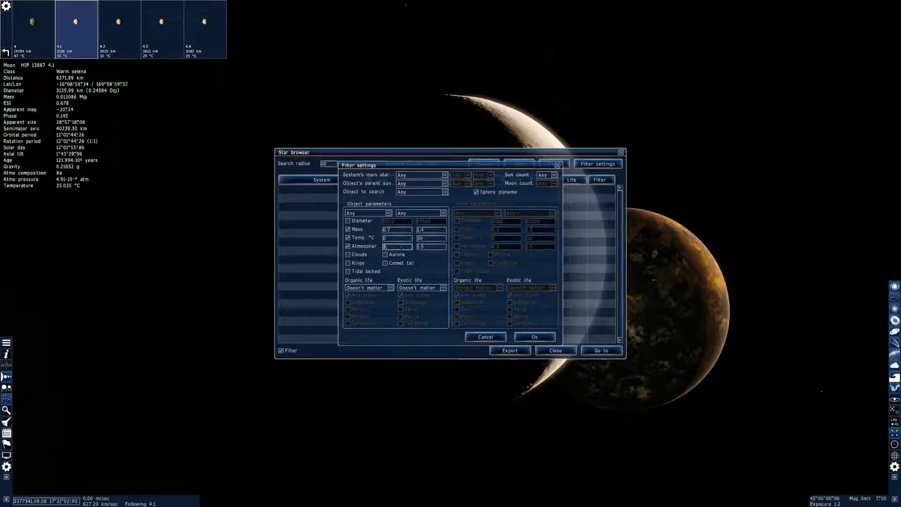
{"action": "type", "text": "0.3"}
{"action": "left_click", "coordinate": [431, 246]}
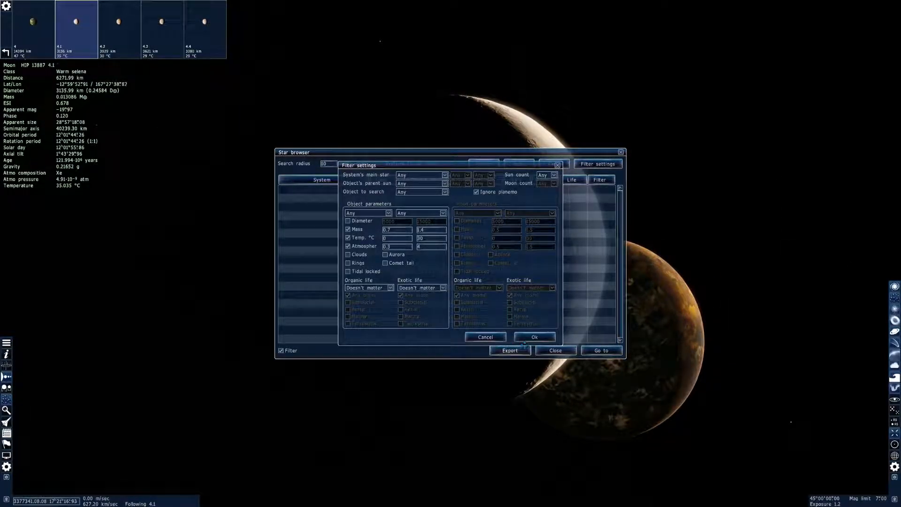
Require unicellular or multicellular organic life, apply the filter, and search for systems within a radius of 1000 light-years
{"action": "left_click", "coordinate": [390, 288]}
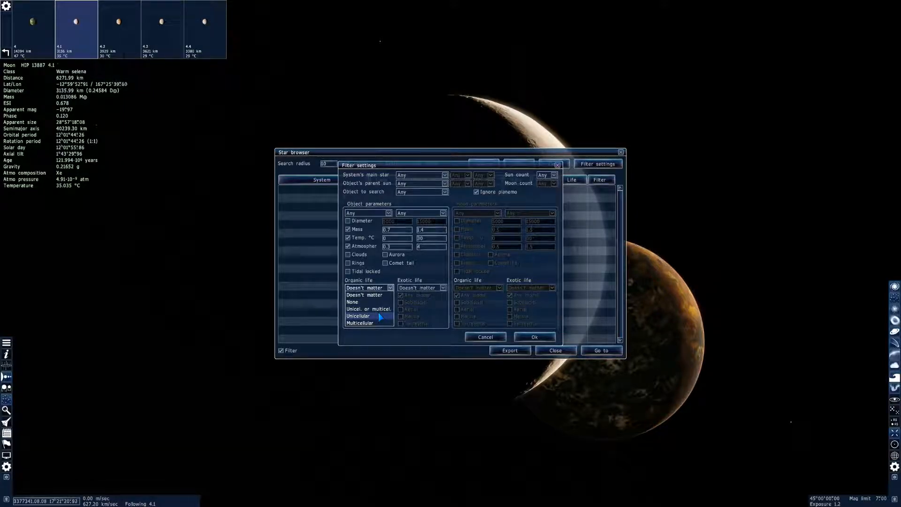
{"action": "left_click", "coordinate": [377, 308]}
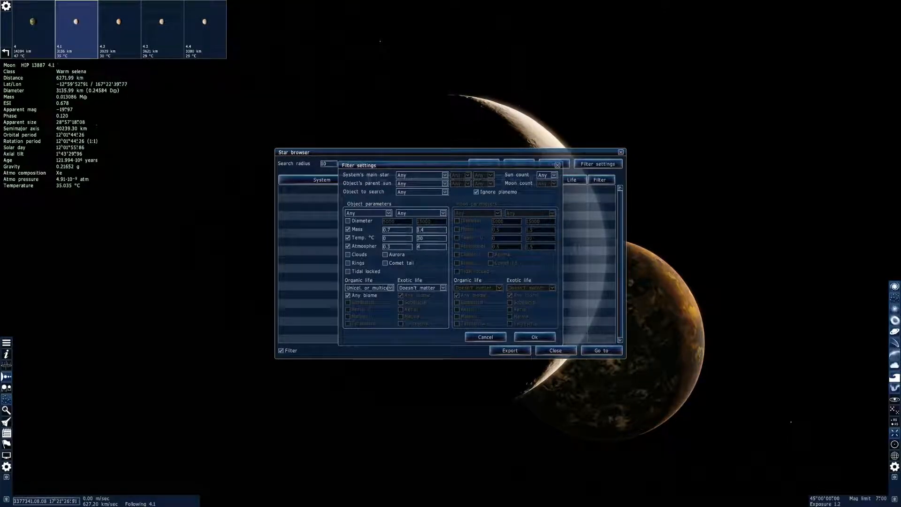
{"action": "left_click", "coordinate": [526, 339]}
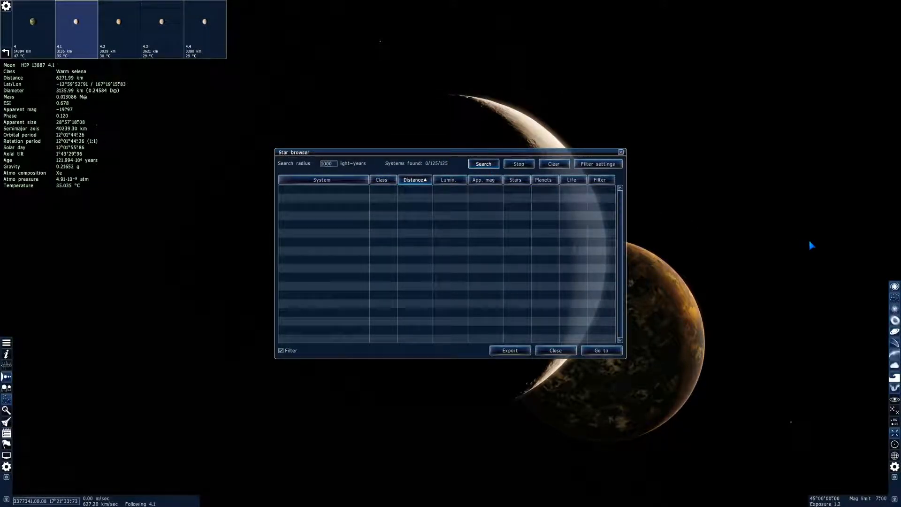
{"action": "left_click", "coordinate": [483, 164]}
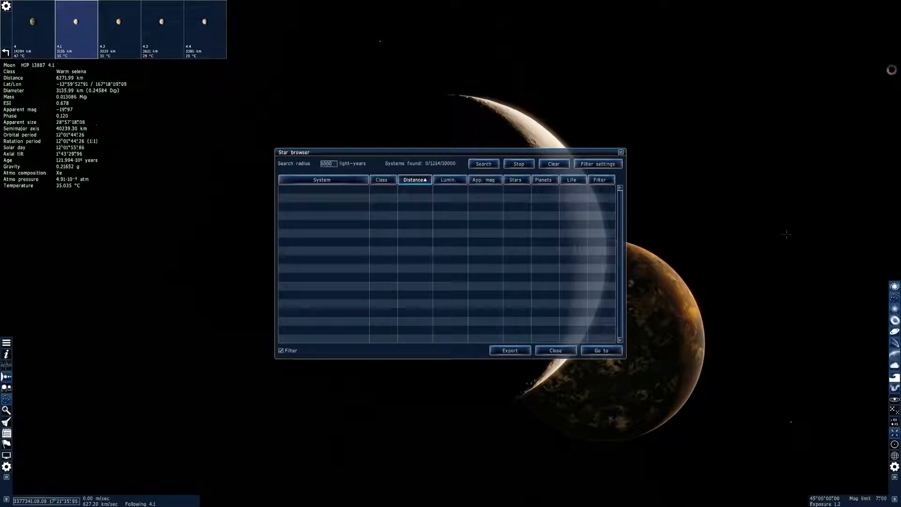
Move around moon 4.1 to view its planet and the other moons while the system search runs, keeping time at 1x
{"action": "right_click_drag", "start_coordinate": [493, 117], "coordinate": [471, 109]}
{"action": "left_click_drag", "start_coordinate": [823, 235], "coordinate": [698, 138]}
{"action": "scroll", "coordinate": [713, 230], "scroll_direction": "up", "scroll_amount": 1}
{"action": "key", "text": "w"}
{"action": "scroll", "coordinate": [714, 229], "scroll_direction": "up", "scroll_amount": 5}
{"action": "key", "text": "w"}
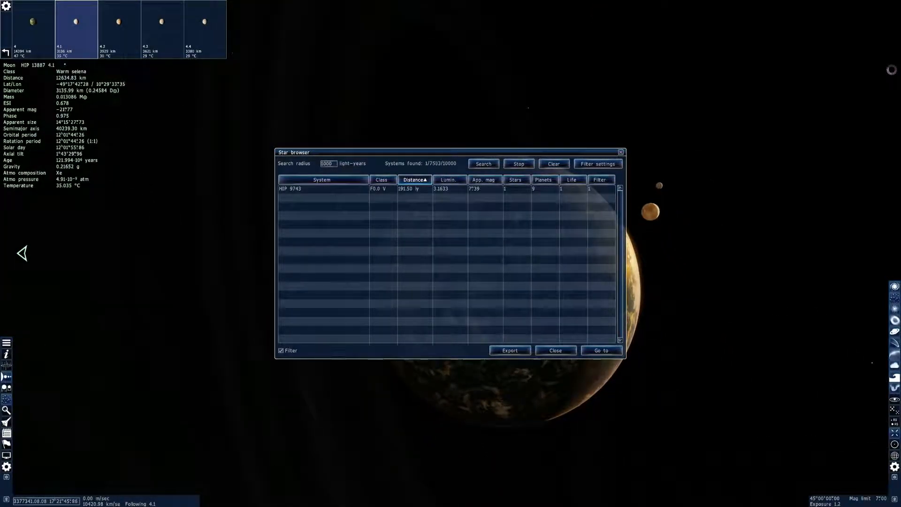
{"action": "left_click_drag", "start_coordinate": [650, 211], "coordinate": [891, 390]}
{"action": "key", "text": "d"}
{"action": "key", "text": "l"}
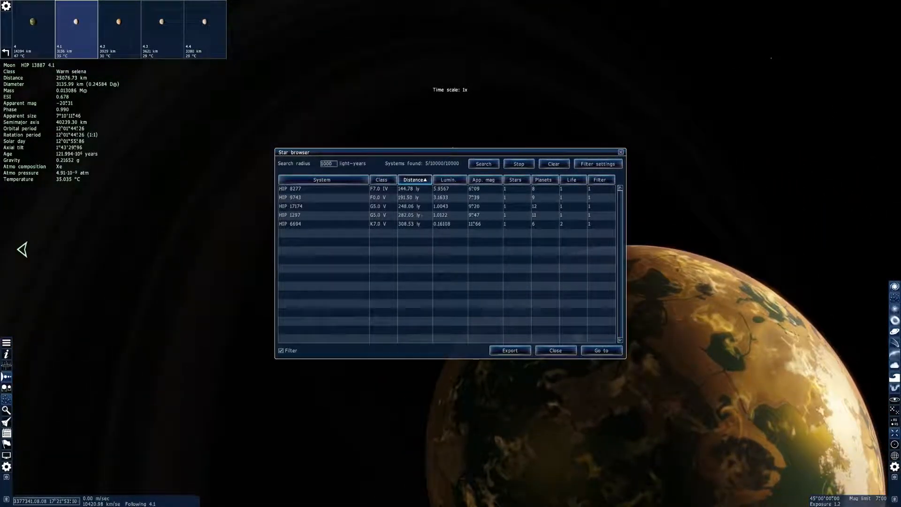
Raise the exposure to about 8.9 to brighten the planet's rings, and bring it back to 1
{"action": "key", "text": "period"}
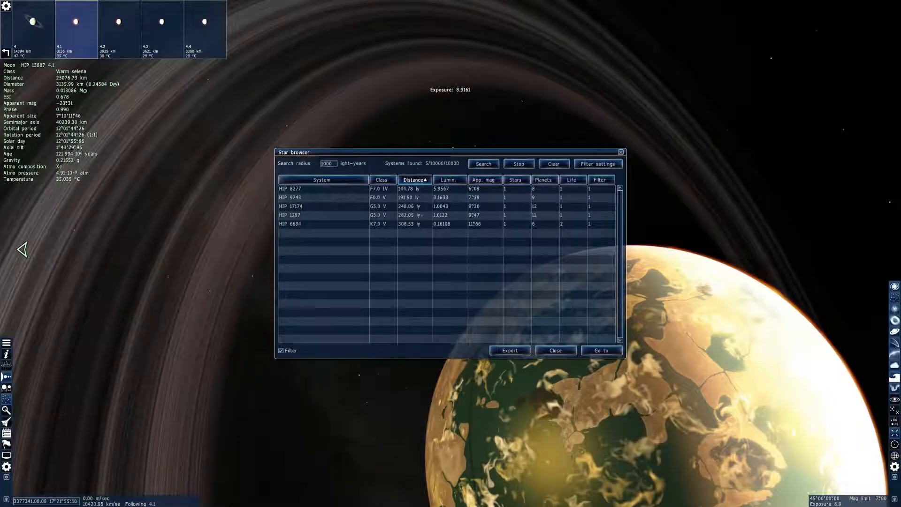
{"action": "key", "text": "comma"}
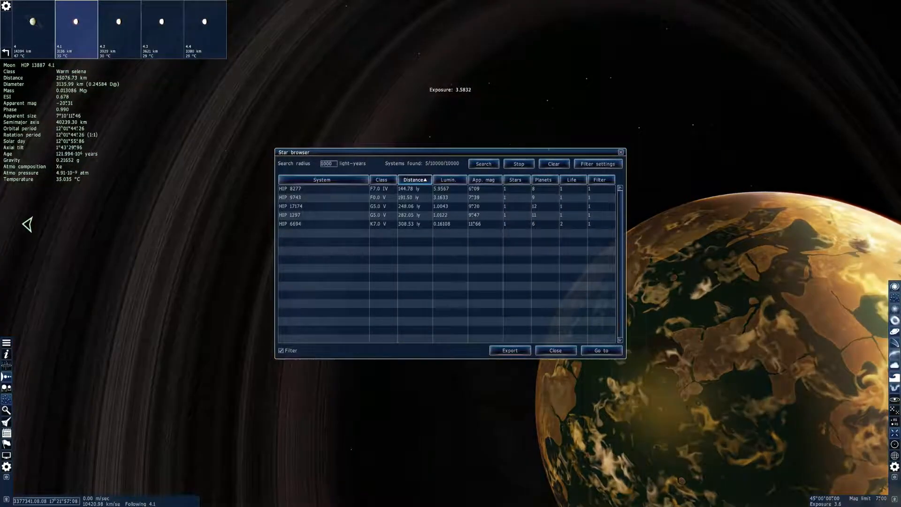
{"action": "key", "text": "comma"}
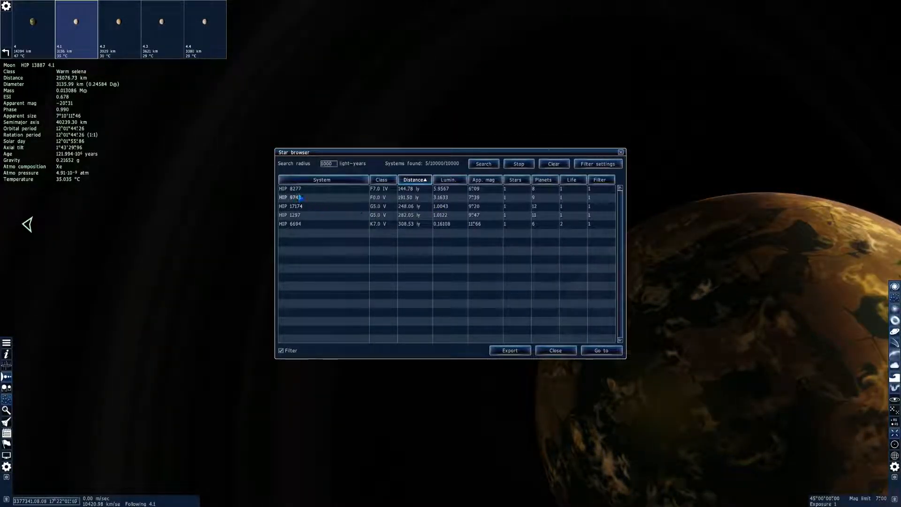
Sort the found systems by descending luminosity and travel to the star HIP 17174
{"action": "left_click", "coordinate": [450, 180]}
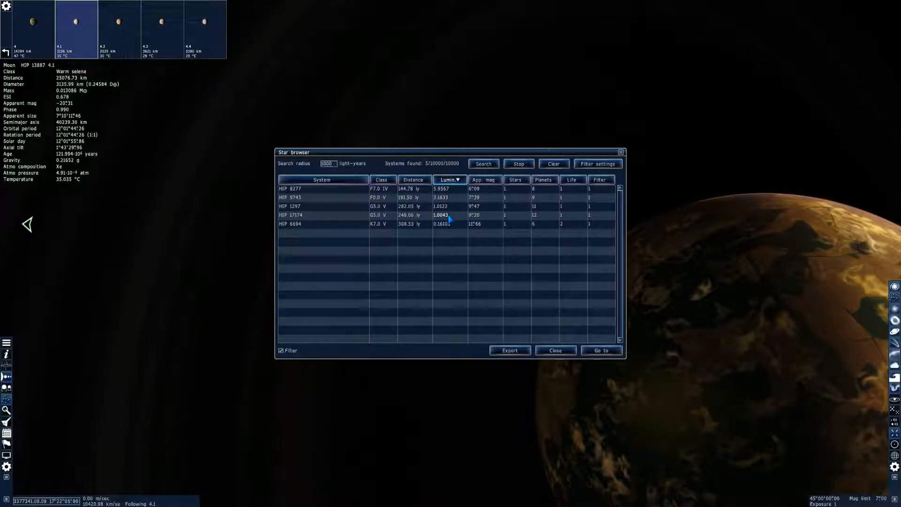
{"action": "left_click", "coordinate": [450, 217]}
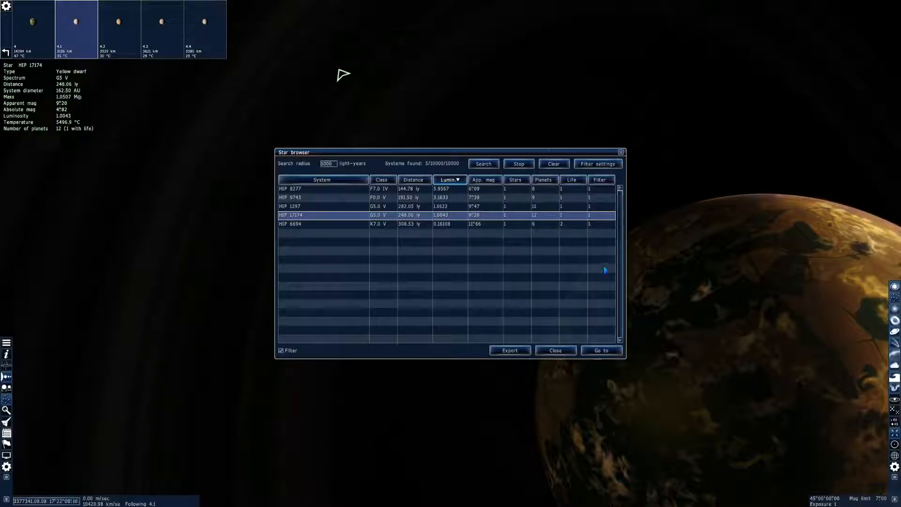
{"action": "left_click", "coordinate": [602, 351]}
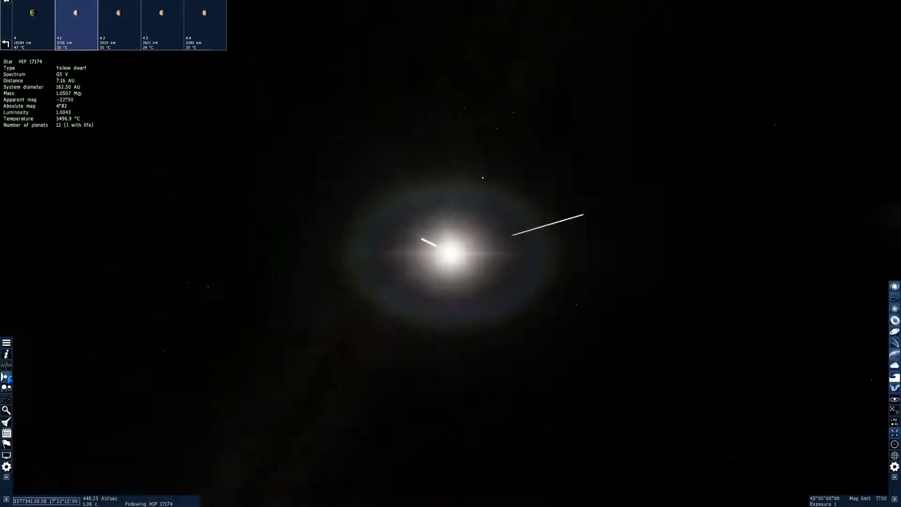
{"action": "mouse_move", "coordinate": [300, 312]}
{"action": "left_mouse_down"}
{"action": "mouse_move", "coordinate": [27, 285]}
{"action": "mouse_move", "coordinate": [285, 315]}
{"action": "left_mouse_up"}
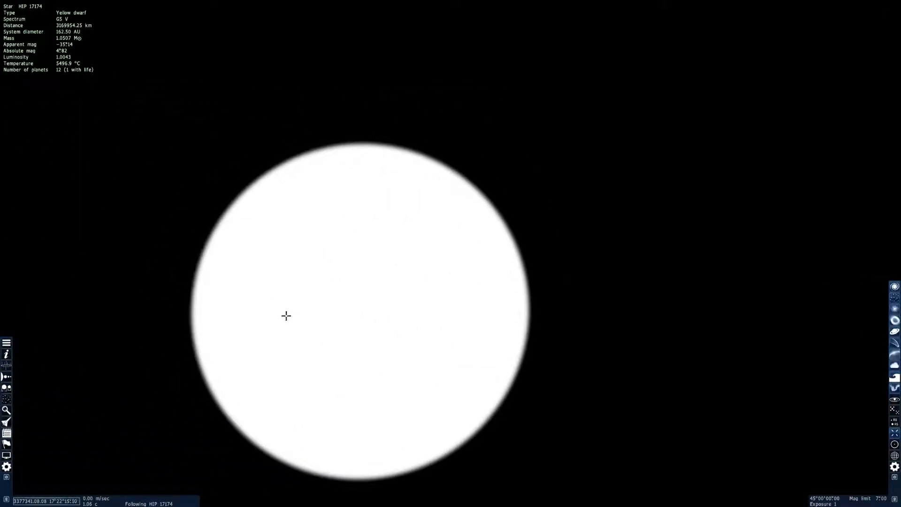
Show the bodies of the HIP 17174 system and travel to life-bearing planet 6
{"action": "left_click", "coordinate": [6, 386]}
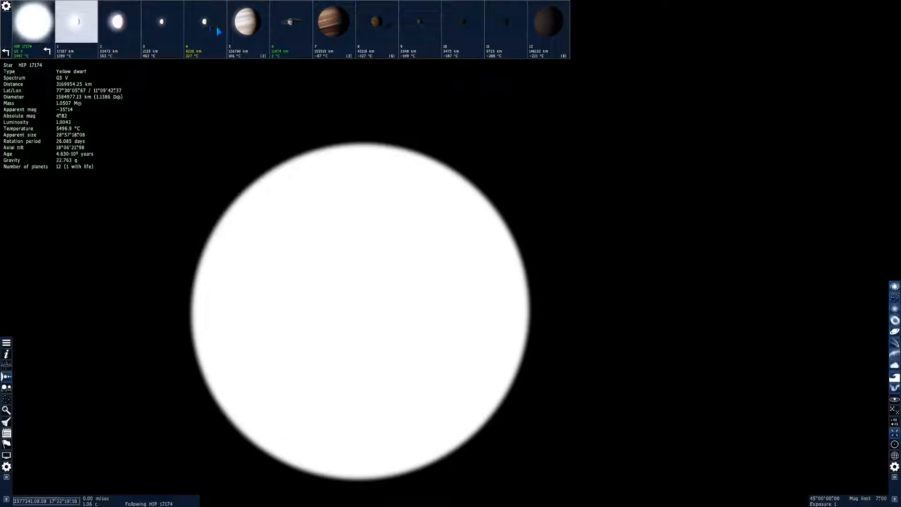
{"action": "left_click", "coordinate": [285, 48]}
{"action": "mouse_move", "coordinate": [272, 179]}
{"action": "left_mouse_down"}
{"action": "mouse_move", "coordinate": [95, 199]}
{"action": "mouse_move", "coordinate": [770, 89]}
{"action": "mouse_move", "coordinate": [891, 80]}
{"action": "left_mouse_up"}
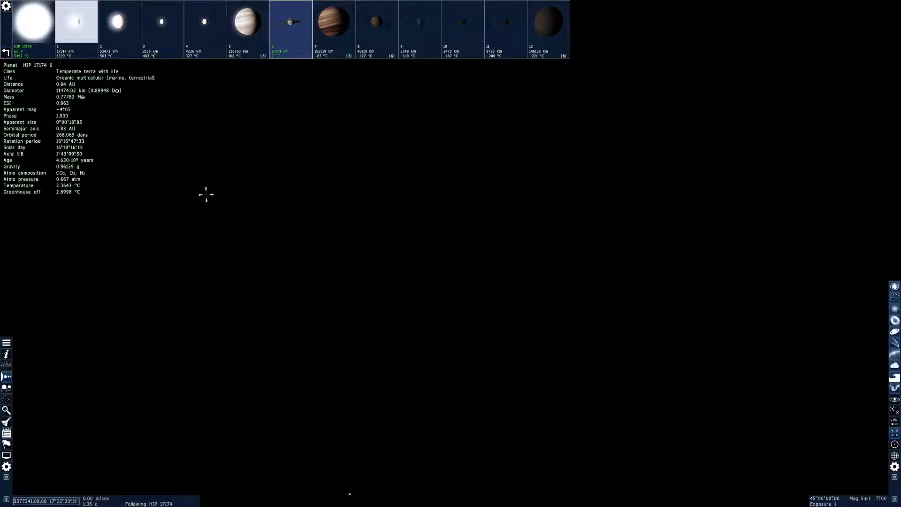
{"action": "right_click", "coordinate": [291, 225]}
{"action": "left_click", "coordinate": [305, 265]}
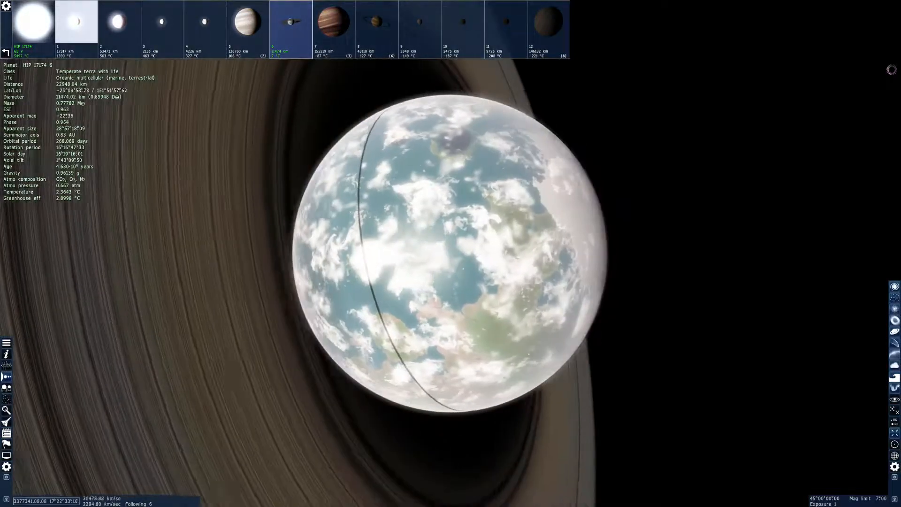
Circle ringed planet 6 with time at 1x and move closer to examine its surface and rings
{"action": "key", "text": "e"}
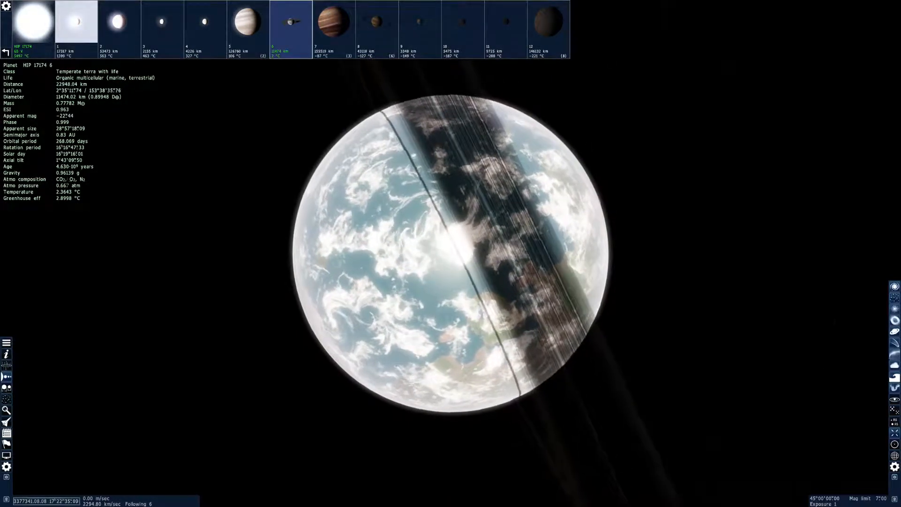
{"action": "right_click_drag", "start_coordinate": [506, 339], "coordinate": [406, 287]}
{"action": "key", "text": "e"}
{"action": "key", "text": "l"}
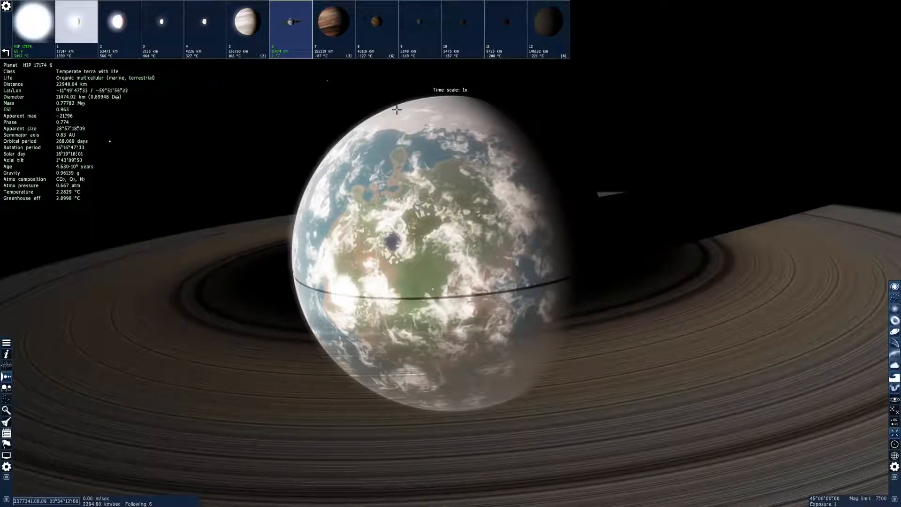
{"action": "right_click_drag", "start_coordinate": [393, 126], "coordinate": [437, 111]}
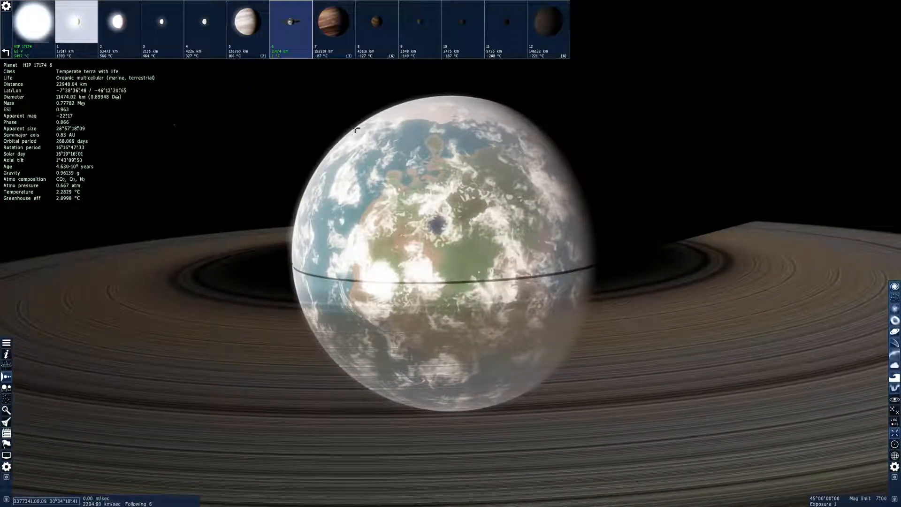
{"action": "scroll", "coordinate": [386, 194], "scroll_direction": "up", "scroll_amount": 5}
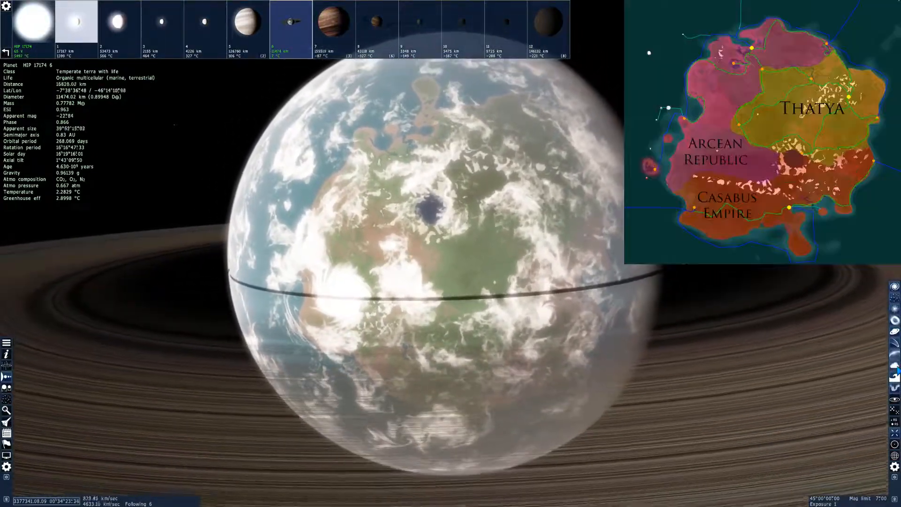
Hide the planet's clouds and atmosphere and roll the view around its main continent to examine the land shapes
{"action": "left_click", "coordinate": [894, 363]}
{"action": "left_click", "coordinate": [896, 365]}
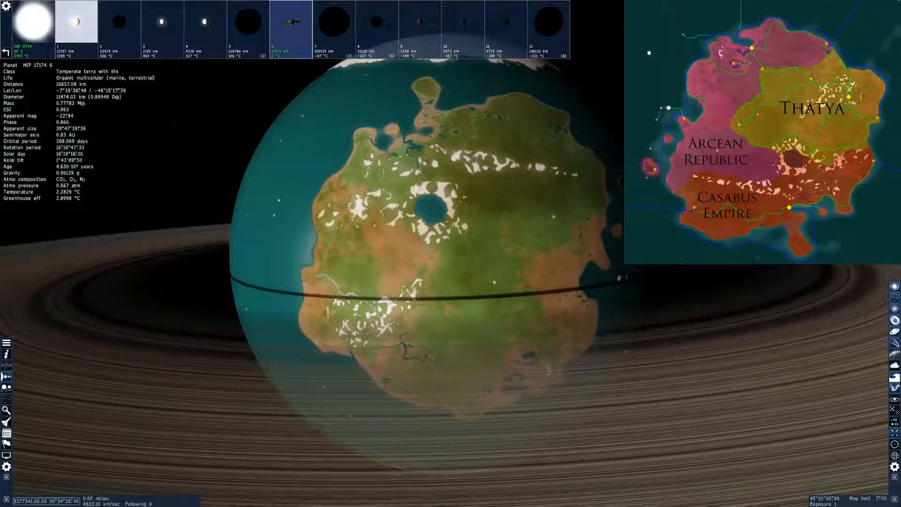
{"action": "key", "text": "e"}
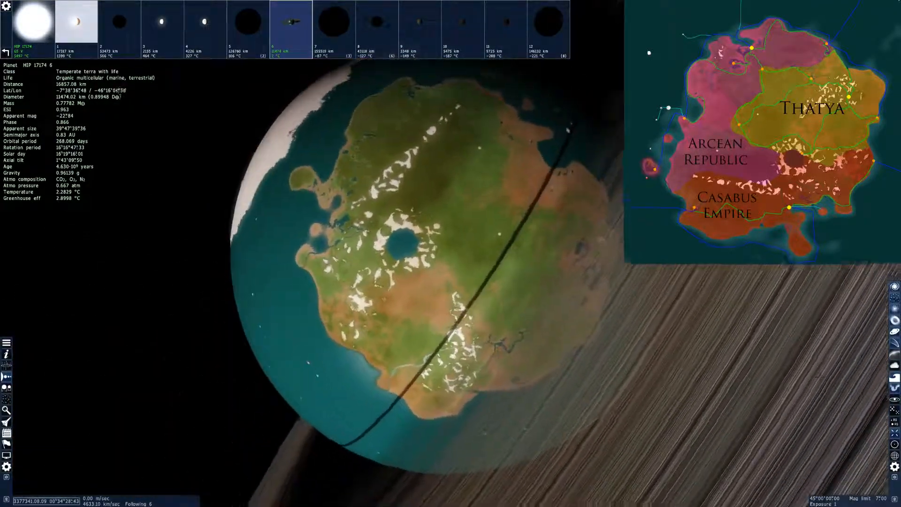
{"action": "key", "text": "e"}
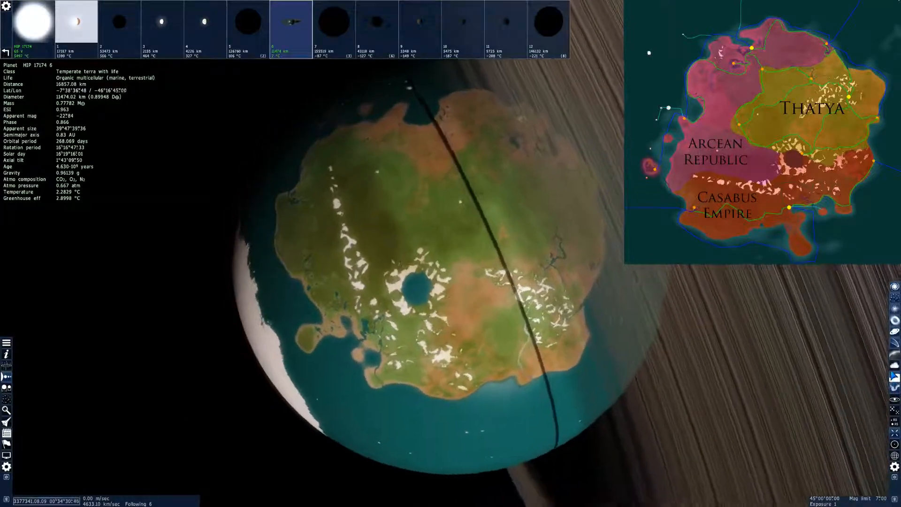
{"action": "key", "text": "e"}
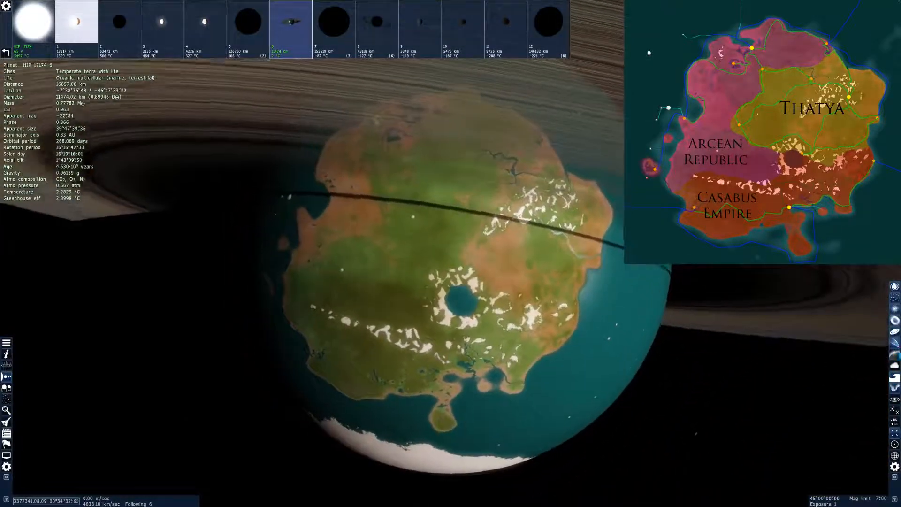
{"action": "right_click_drag", "start_coordinate": [469, 281], "coordinate": [495, 366]}
View the cloudless planet's continent and ocean from other sides, and turn the clouds and atmosphere back on
{"action": "right_click_drag", "start_coordinate": [816, 431], "coordinate": [810, 427]}
{"action": "left_click", "coordinate": [897, 332]}
{"action": "left_click", "coordinate": [897, 332]}
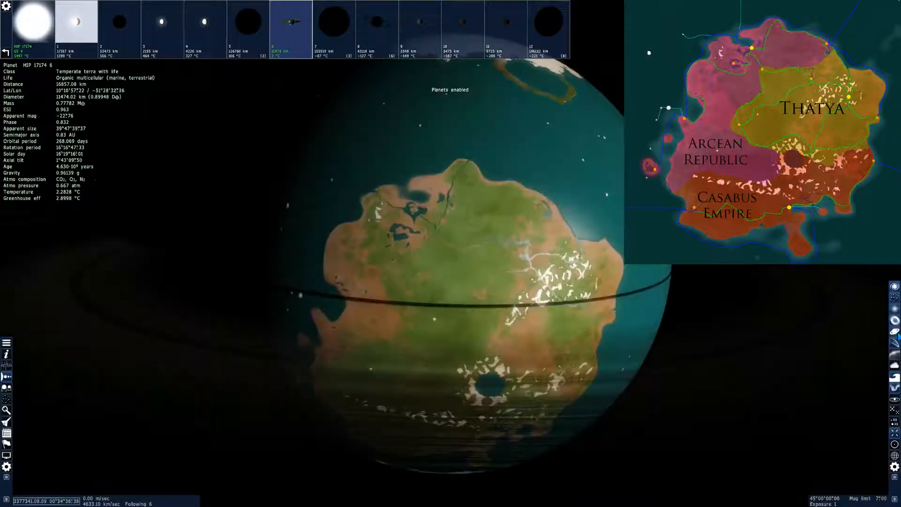
{"action": "right_click_drag", "start_coordinate": [900, 331], "coordinate": [890, 268]}
{"action": "right_click_drag", "start_coordinate": [450, 282], "coordinate": [564, 258]}
{"action": "right_click_drag", "start_coordinate": [564, 305], "coordinate": [428, 319]}
{"action": "right_click_drag", "start_coordinate": [349, 160], "coordinate": [352, 216]}
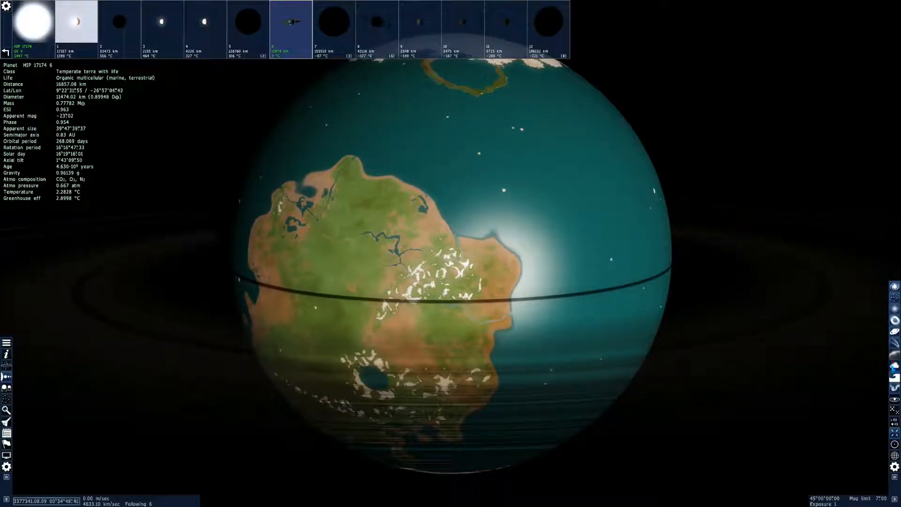
{"action": "left_click", "coordinate": [894, 366]}
Fly away from planet 6 and out of its system, raising the flight speed to about 1.87 AU/sec
{"action": "right_click_drag", "start_coordinate": [539, 382], "coordinate": [668, 385]}
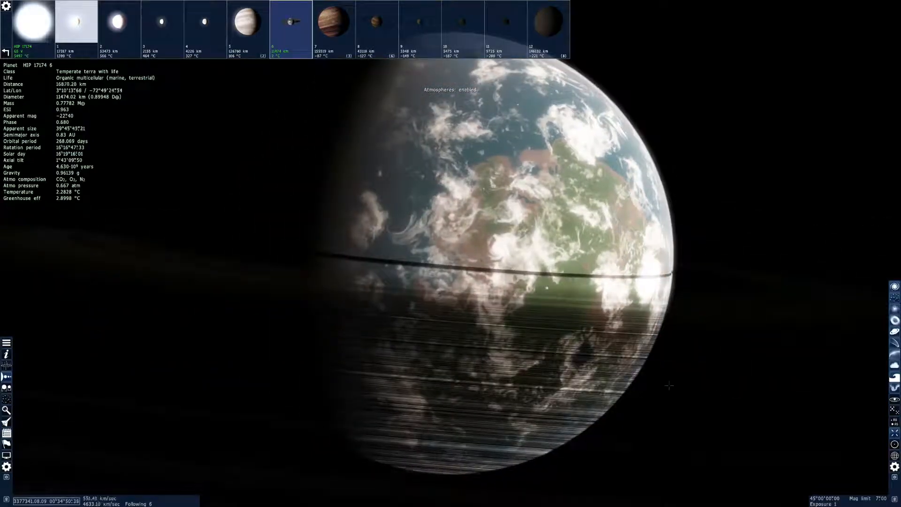
{"action": "key", "text": "s"}
{"action": "right_click_drag", "start_coordinate": [481, 406], "coordinate": [558, 429]}
{"action": "key", "text": "d"}
{"action": "key", "text": "d"}
{"action": "scroll", "coordinate": [693, 337], "scroll_direction": "up", "scroll_amount": 5}
{"action": "key", "text": "s"}
{"action": "scroll", "coordinate": [693, 338], "scroll_direction": "up", "scroll_amount": 12}
Raise the flight speed to about 135.70 kly/sec and fly out of the galaxy
{"action": "key", "text": "d"}
{"action": "left_click", "coordinate": [651, 357]}
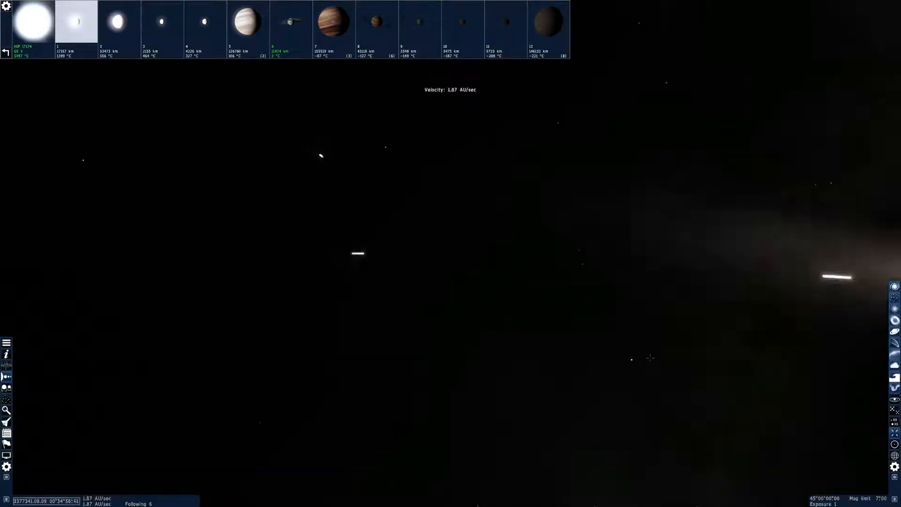
{"action": "key", "text": "d"}
{"action": "scroll", "coordinate": [652, 357], "scroll_direction": "up", "scroll_amount": 12}
{"action": "key", "text": "s"}
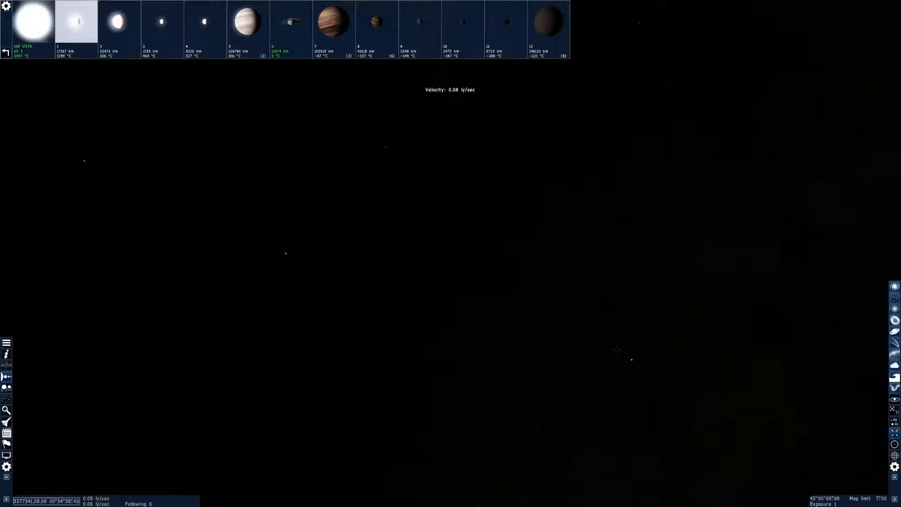
{"action": "scroll", "coordinate": [610, 350], "scroll_direction": "up", "scroll_amount": 12}
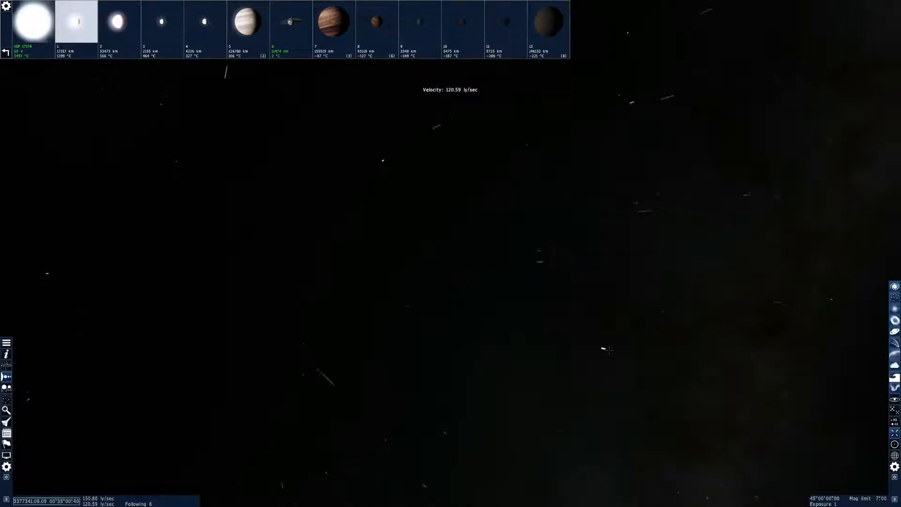
{"action": "scroll", "coordinate": [593, 348], "scroll_direction": "up", "scroll_amount": 10}
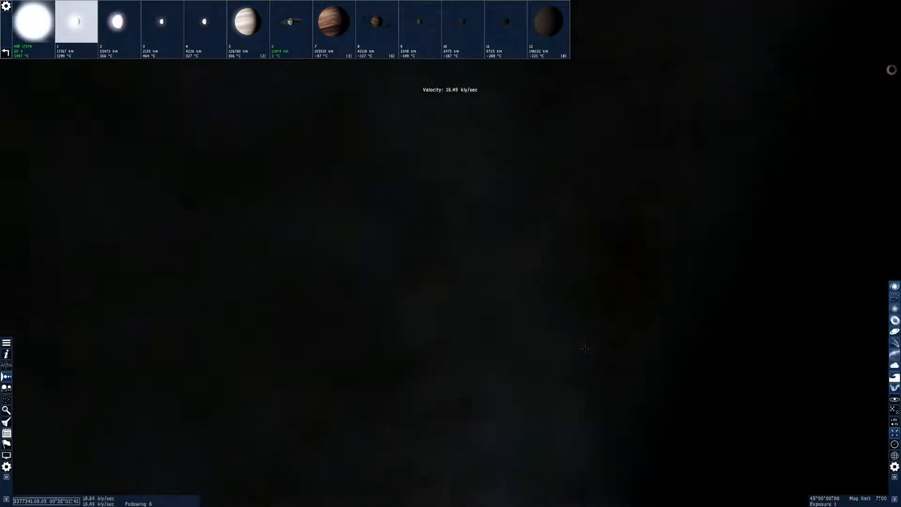
{"action": "scroll", "coordinate": [589, 347], "scroll_direction": "up", "scroll_amount": 4}
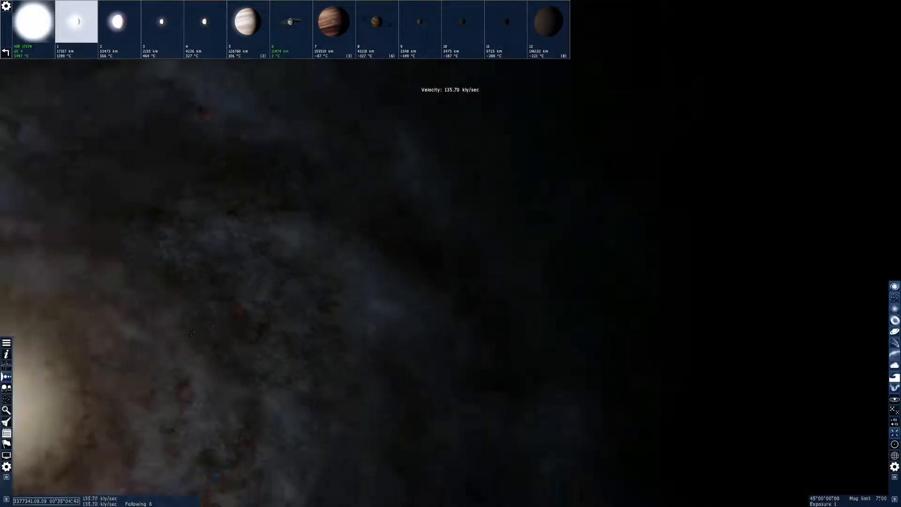
Back away until the whole spiral galaxy is in view, and raise the magnitude limit for galaxies
{"action": "left_click_drag", "start_coordinate": [197, 316], "coordinate": [381, 317]}
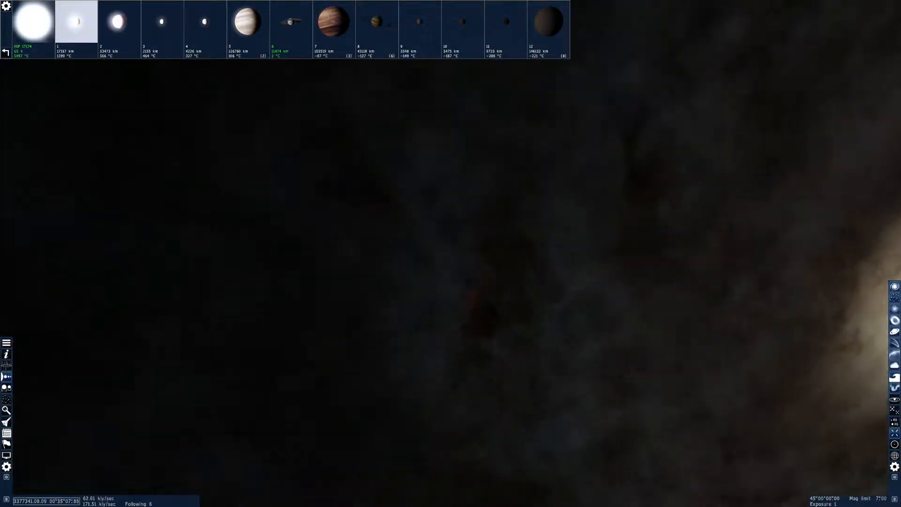
{"action": "key", "text": "s"}
{"action": "left_click_drag", "start_coordinate": [891, 389], "coordinate": [514, 309]}
{"action": "key", "text": "Home"}
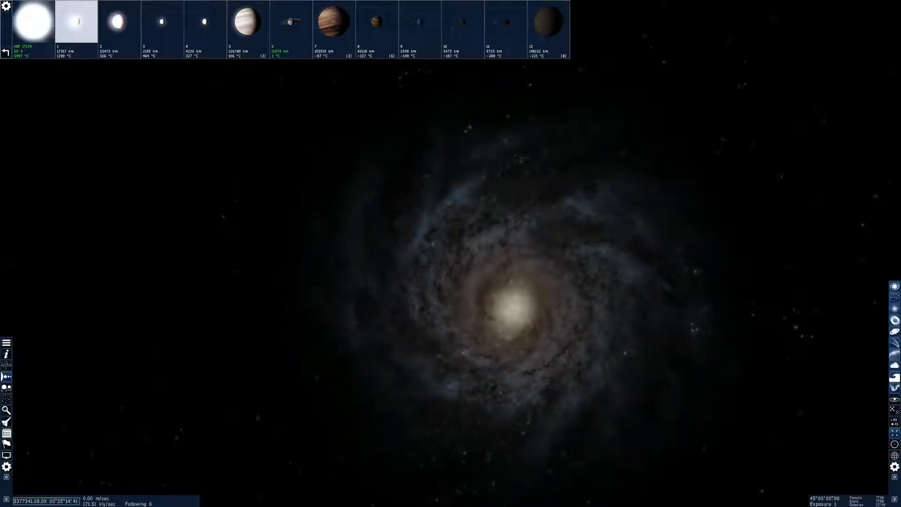
Fly back into a different part of the galaxy and slow the flight speed to 0.70 ly/sec
{"action": "left_click_drag", "start_coordinate": [514, 310], "coordinate": [603, 370]}
{"action": "key", "text": "w"}
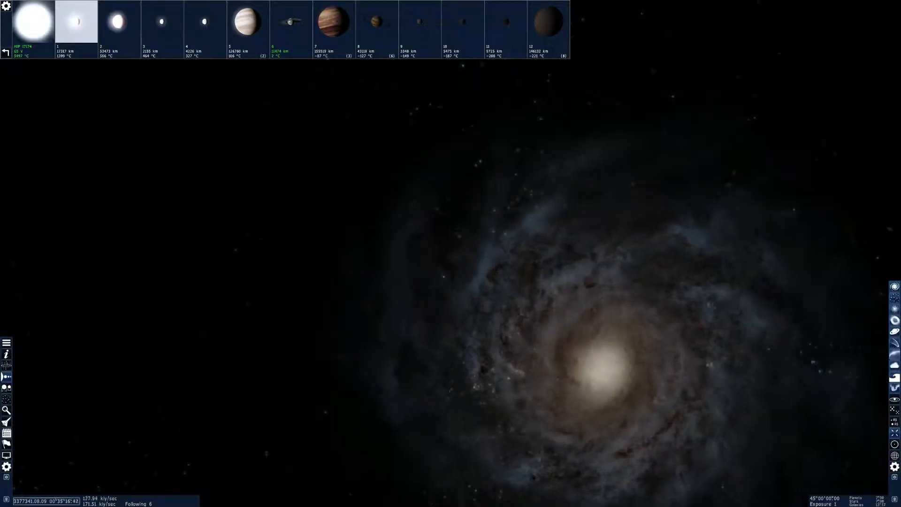
{"action": "scroll", "coordinate": [451, 253], "scroll_direction": "down", "scroll_amount": 3}
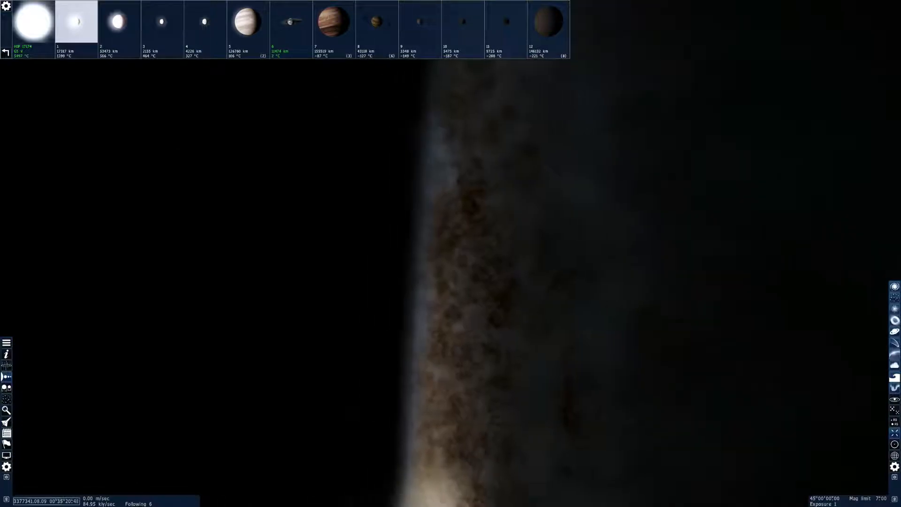
{"action": "scroll", "coordinate": [451, 253], "scroll_direction": "down", "scroll_amount": 1}
{"action": "scroll", "coordinate": [450, 253], "scroll_direction": "down", "scroll_amount": 15}
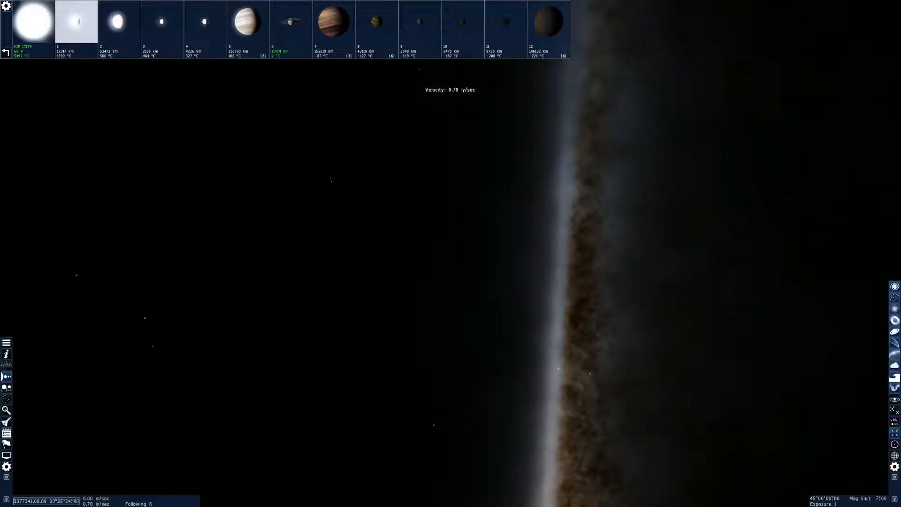
Run a new star search within 1000 light-years of this location and review planet 6's data while it runs
{"action": "left_click", "coordinate": [6, 400]}
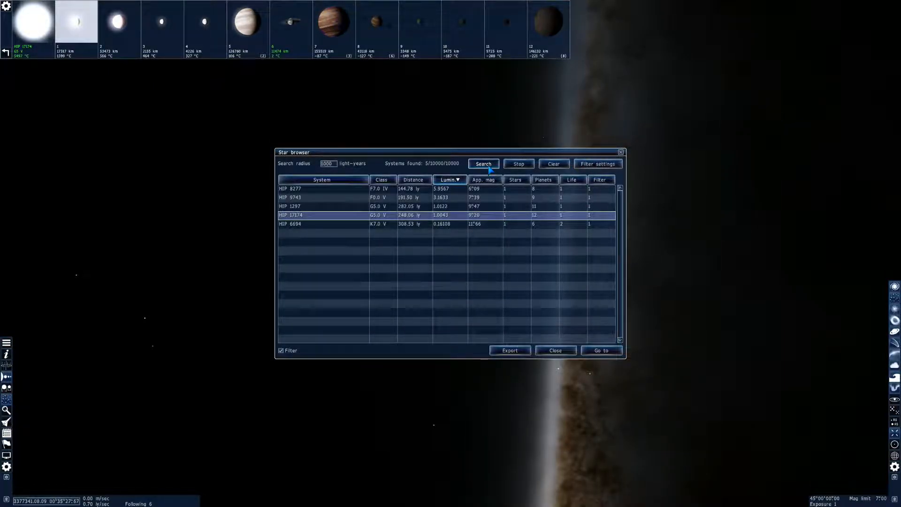
{"action": "left_click", "coordinate": [472, 164]}
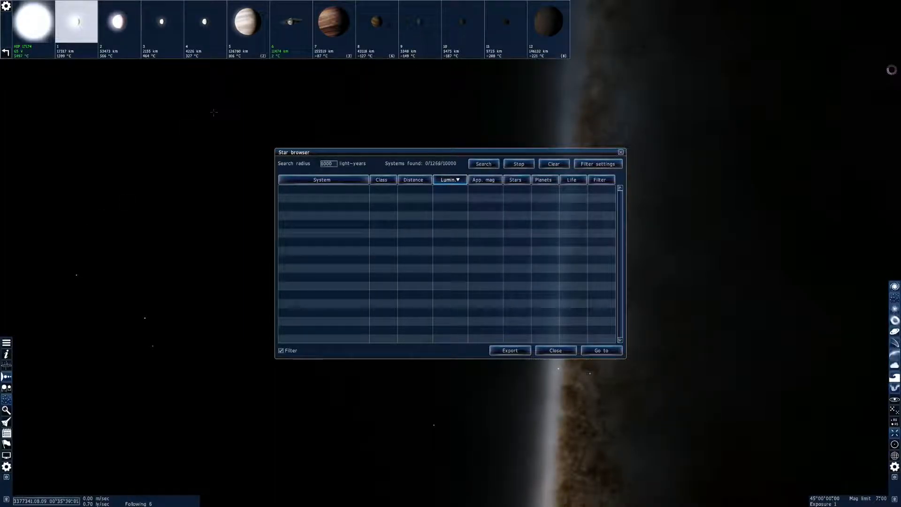
{"action": "left_click", "coordinate": [288, 52]}
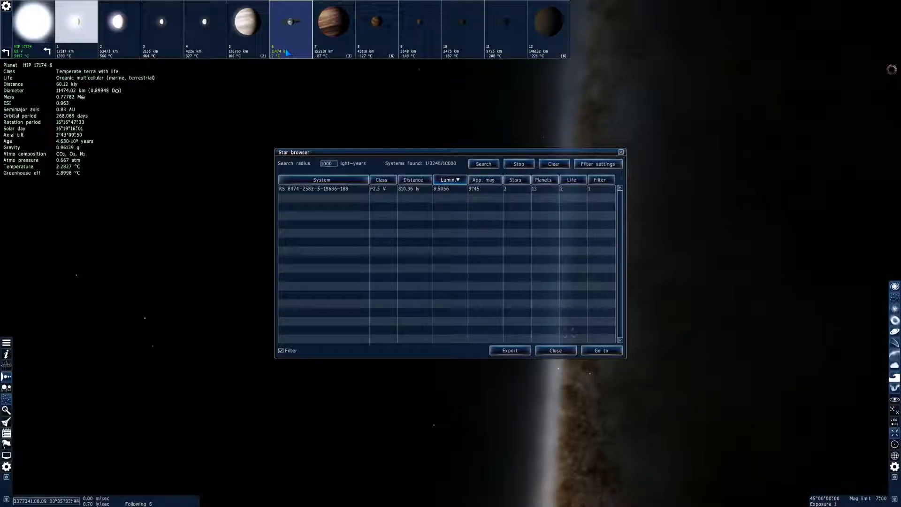
{"action": "left_click", "coordinate": [248, 85]}
{"action": "left_click", "coordinate": [286, 33]}
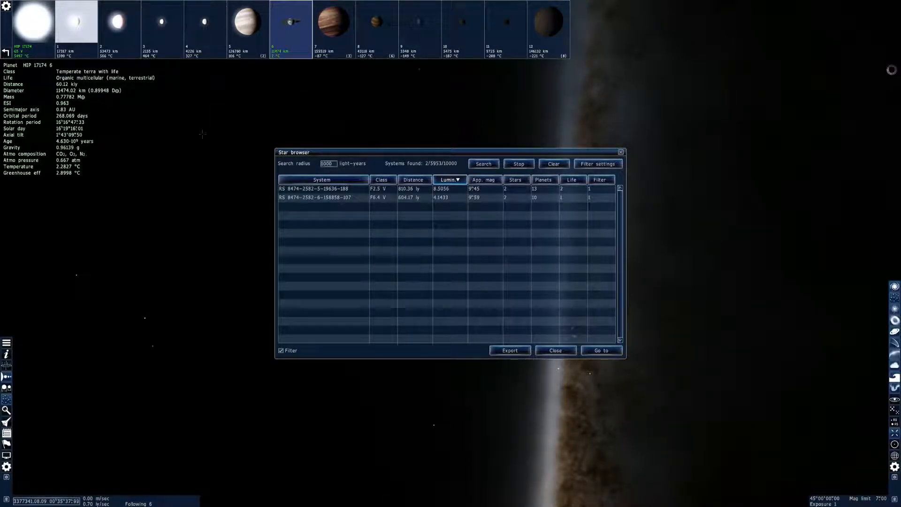
{"action": "left_click", "coordinate": [200, 168]}
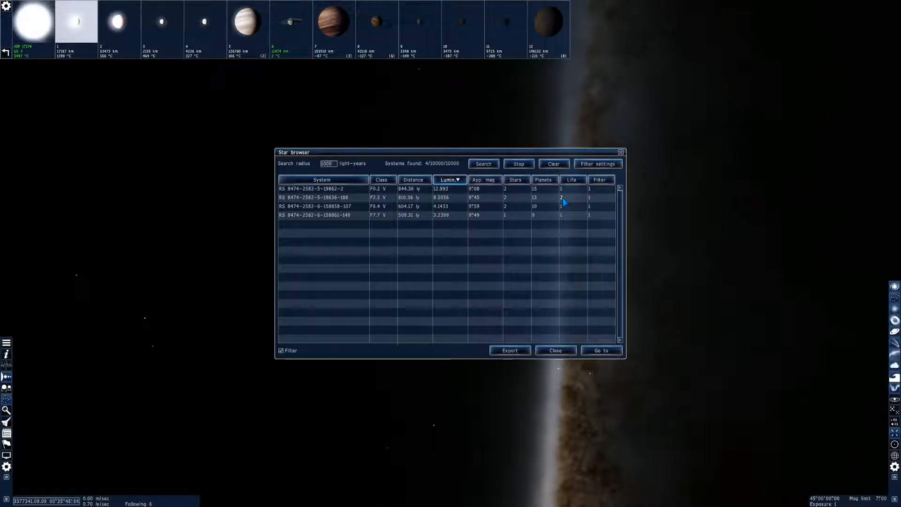
{"action": "left_click", "coordinate": [449, 197]}
{"action": "left_click", "coordinate": [597, 353]}
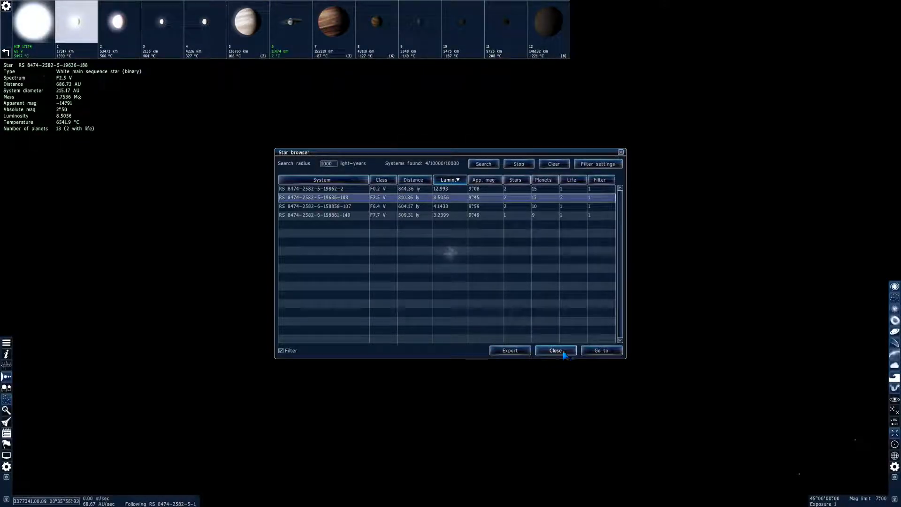
{"action": "left_click", "coordinate": [537, 348]}
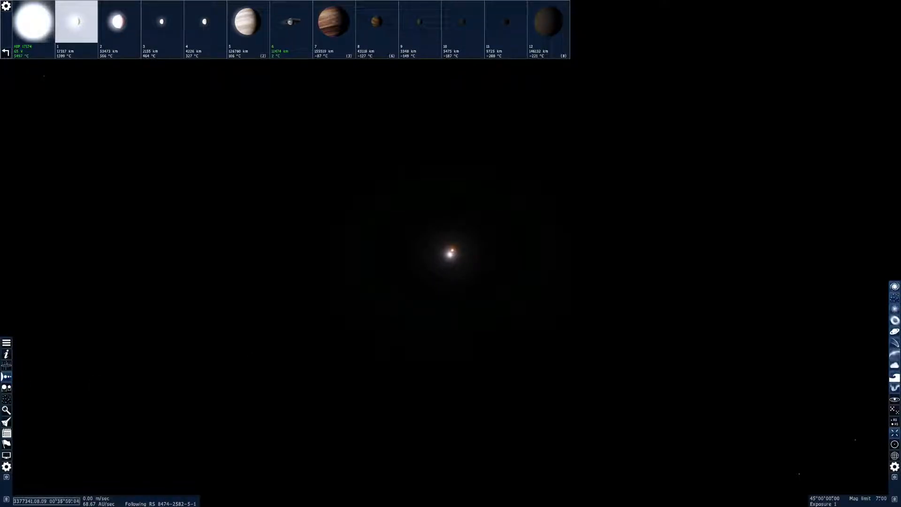
Show the bodies of the binary system, open star A's planets and select planet A4 to read its data
{"action": "left_click", "coordinate": [452, 254]}
{"action": "left_click", "coordinate": [10, 374]}
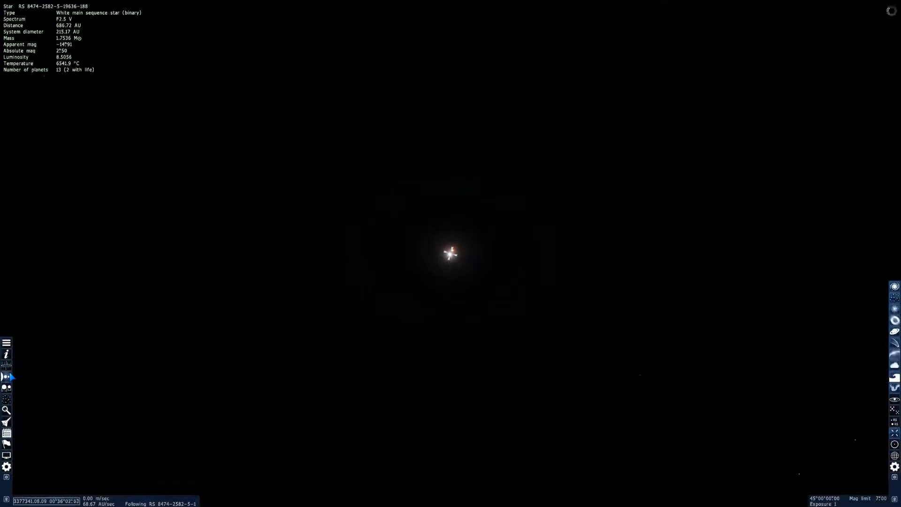
{"action": "left_click", "coordinate": [5, 377]}
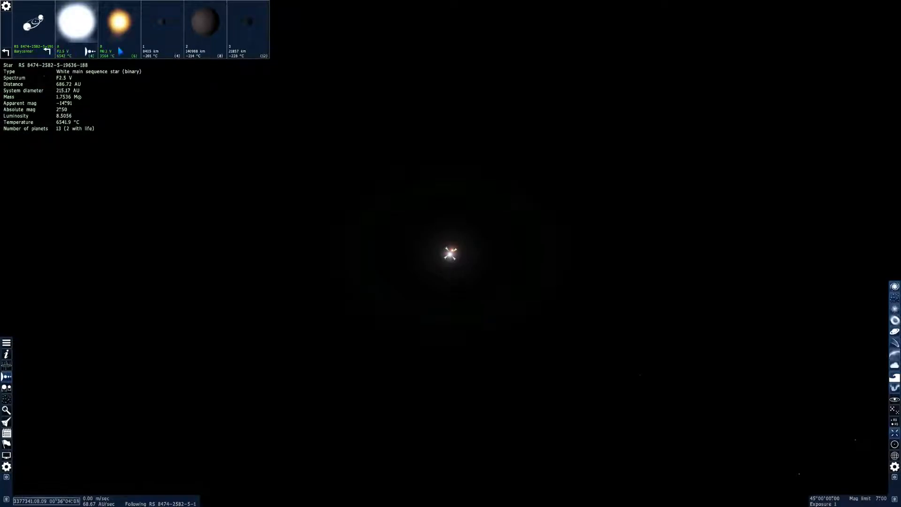
{"action": "left_click", "coordinate": [84, 42]}
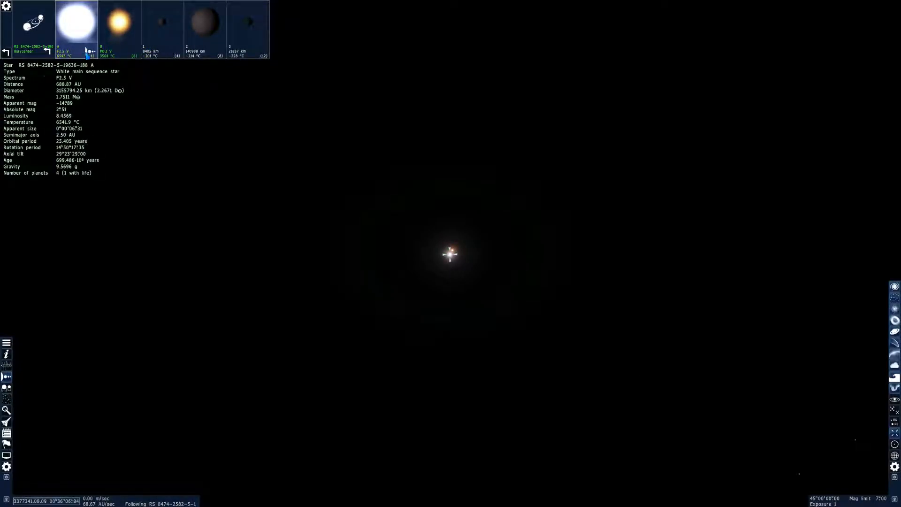
{"action": "left_click", "coordinate": [87, 52]}
{"action": "left_click", "coordinate": [202, 31]}
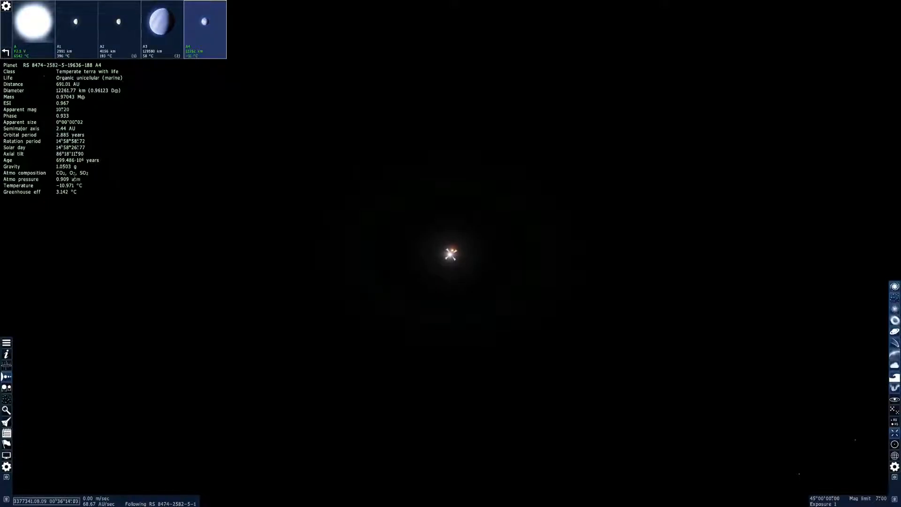
Return to the binary system's bodies, open star B's planets and select planet B4 to read its data
{"action": "left_click", "coordinate": [47, 51]}
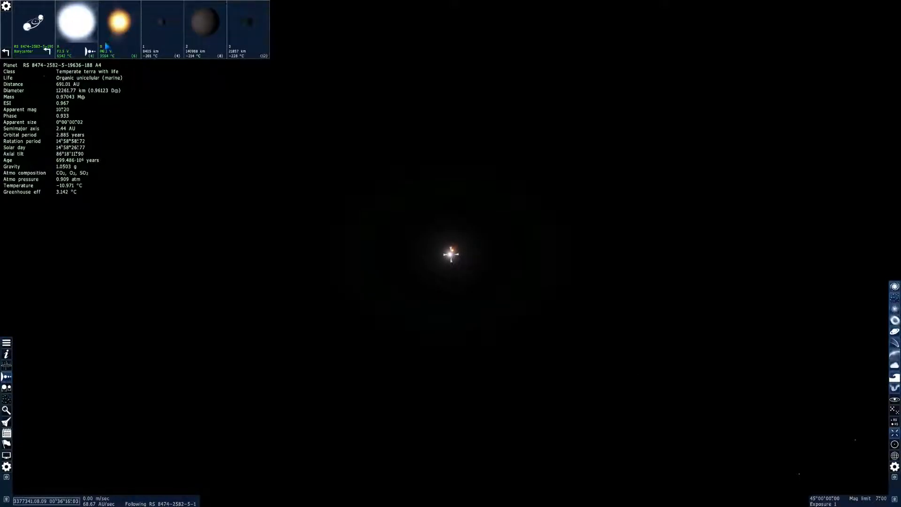
{"action": "left_click", "coordinate": [128, 51]}
{"action": "left_click", "coordinate": [131, 53]}
{"action": "left_click", "coordinate": [205, 42]}
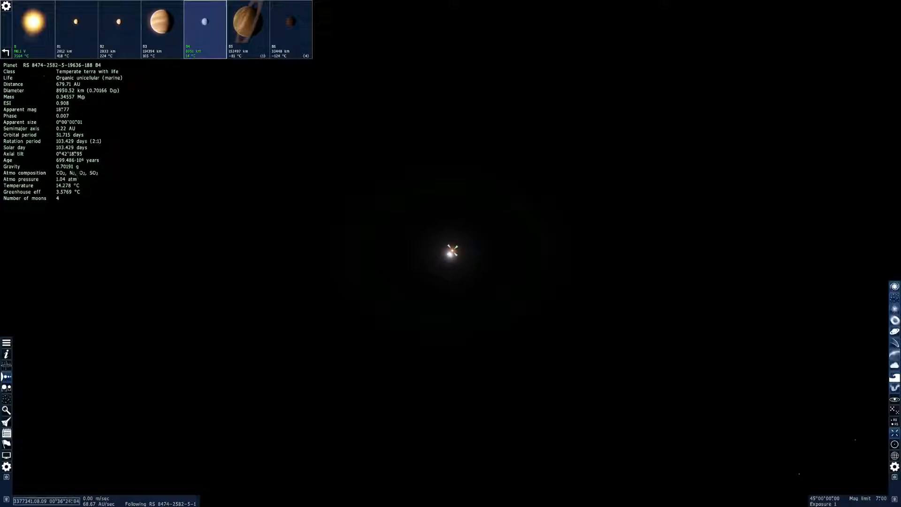
Select red dwarf star B among the two stars ahead and travel to it
{"action": "right_click", "coordinate": [451, 250]}
{"action": "left_click", "coordinate": [451, 253]}
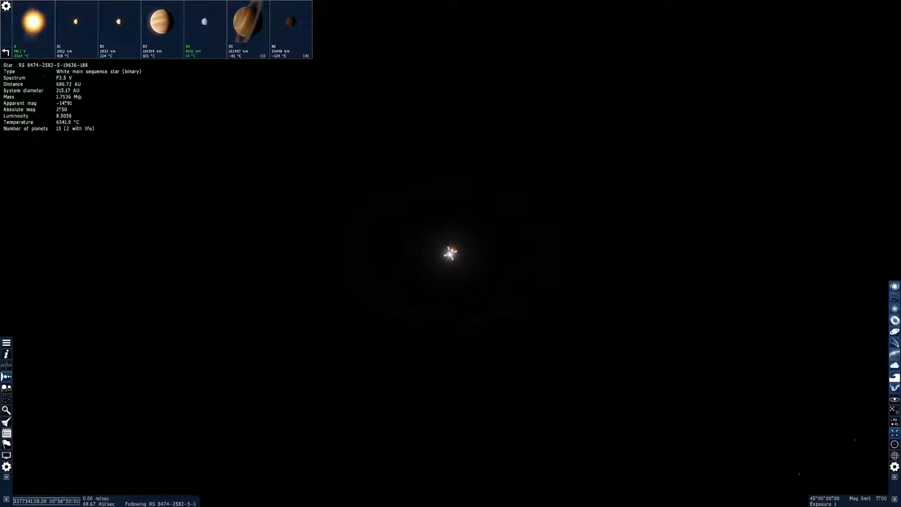
{"action": "left_click", "coordinate": [454, 250]}
{"action": "left_click", "coordinate": [453, 250]}
{"action": "left_click", "coordinate": [453, 250]}
{"action": "right_click", "coordinate": [452, 251]}
{"action": "left_click", "coordinate": [469, 289]}
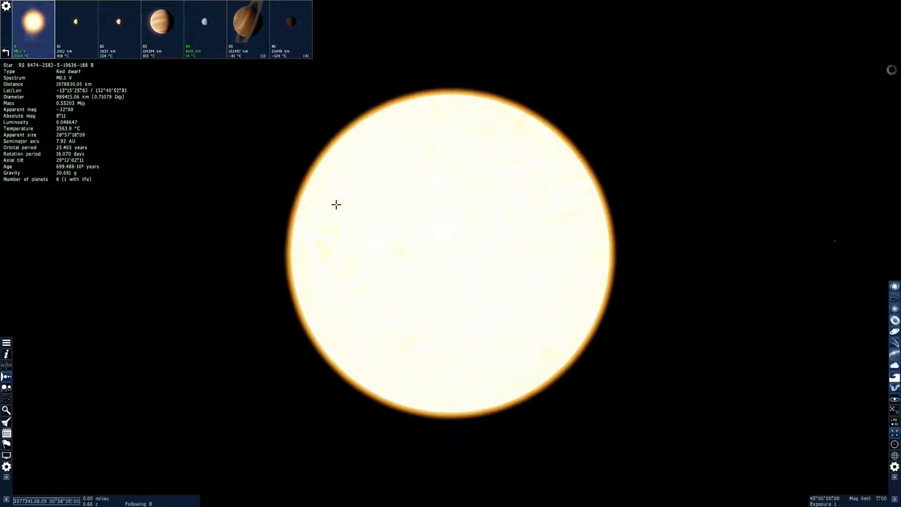
Select the life-bearing planet B4, bring it into the centre of view and travel to it
{"action": "left_click", "coordinate": [195, 36]}
{"action": "key", "text": "c"}
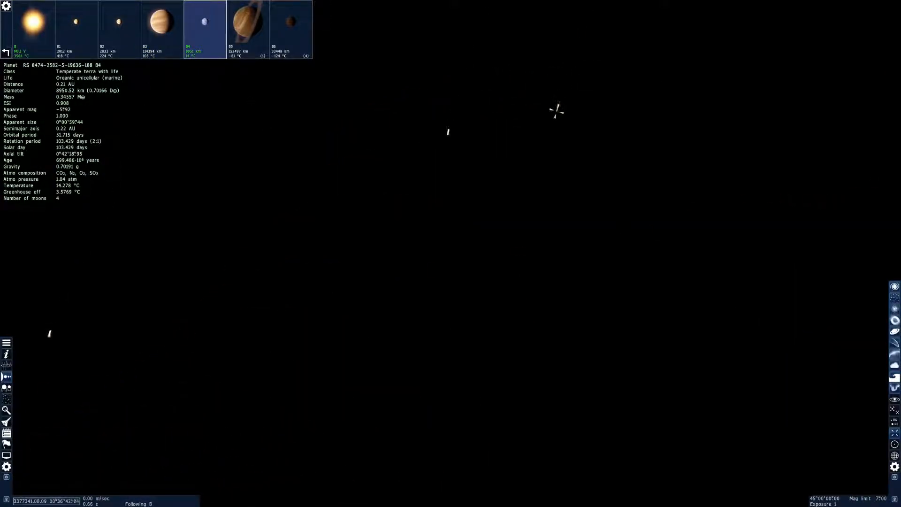
{"action": "right_click", "coordinate": [434, 217]}
{"action": "left_click", "coordinate": [438, 259]}
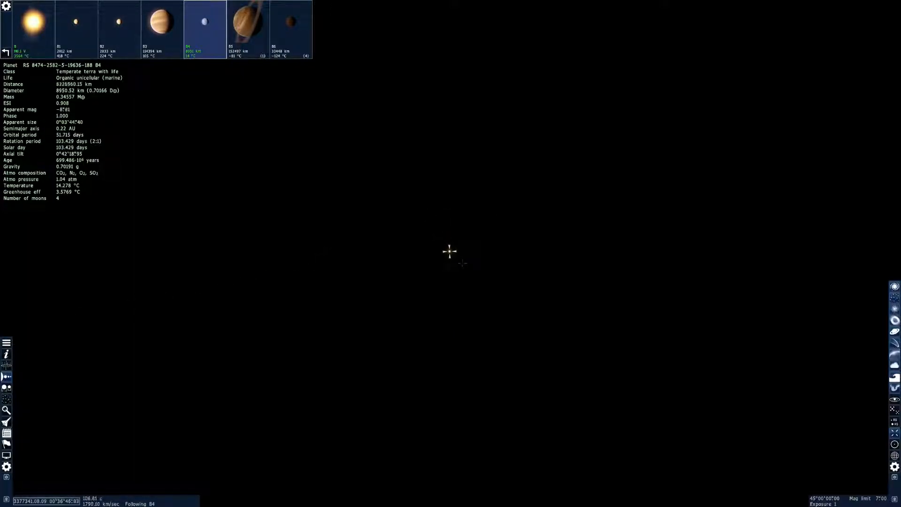
{"action": "right_click_drag", "start_coordinate": [584, 262], "coordinate": [587, 286]}
Switch from star B's planets to star A's, select planet A4 and travel to it
{"action": "left_click", "coordinate": [47, 51]}
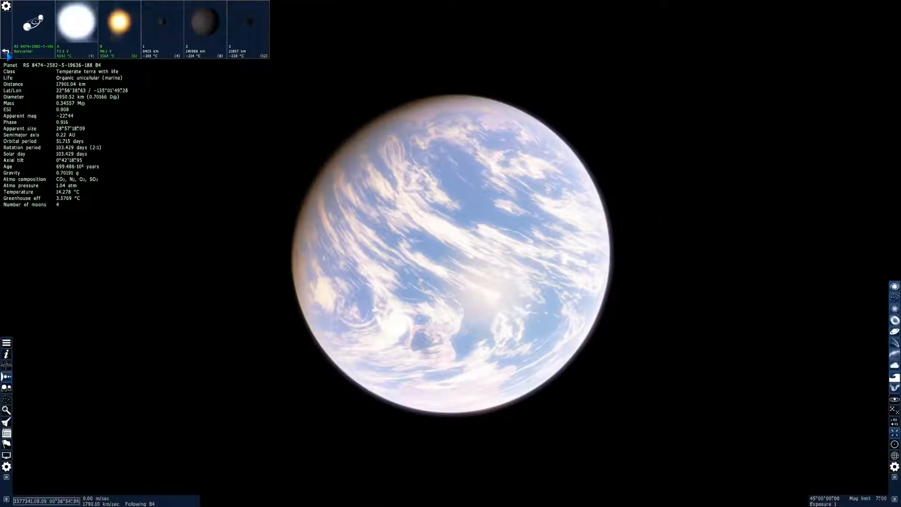
{"action": "left_click", "coordinate": [88, 51]}
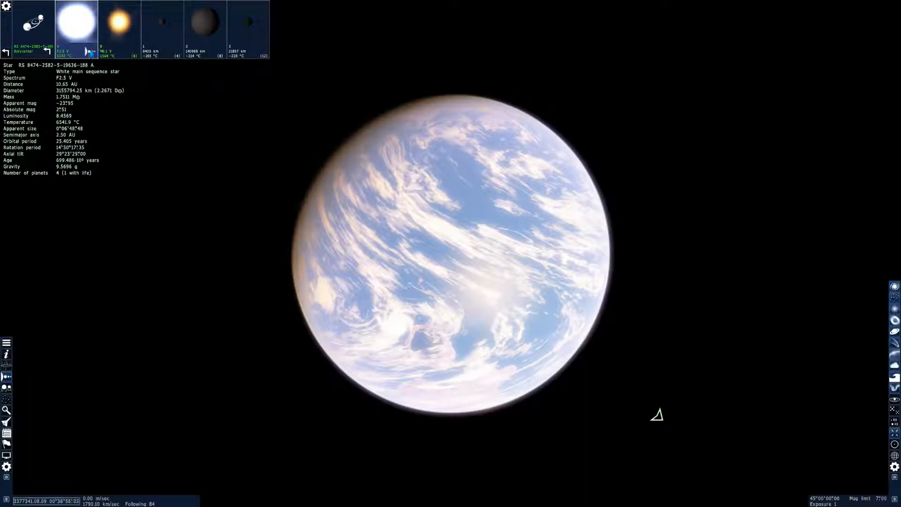
{"action": "left_click", "coordinate": [90, 51]}
{"action": "left_click", "coordinate": [190, 46]}
{"action": "key", "text": "g"}
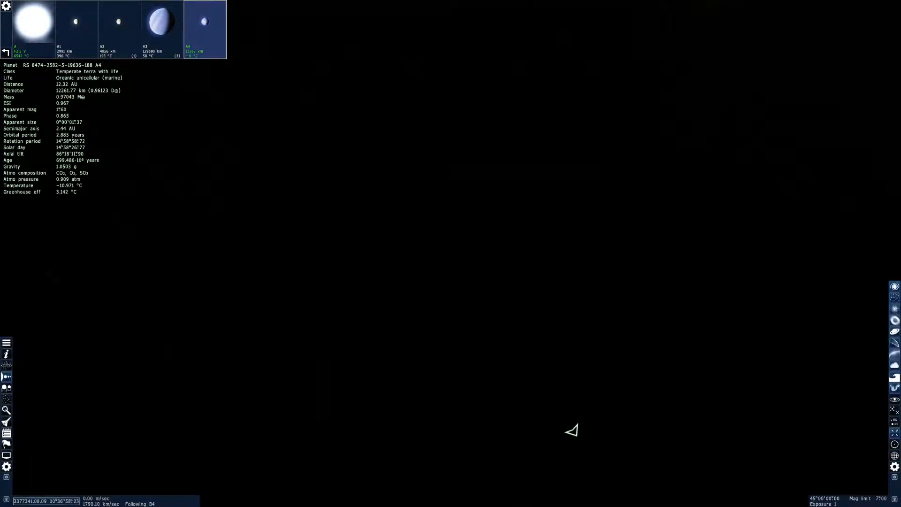
{"action": "right_click", "coordinate": [342, 285]}
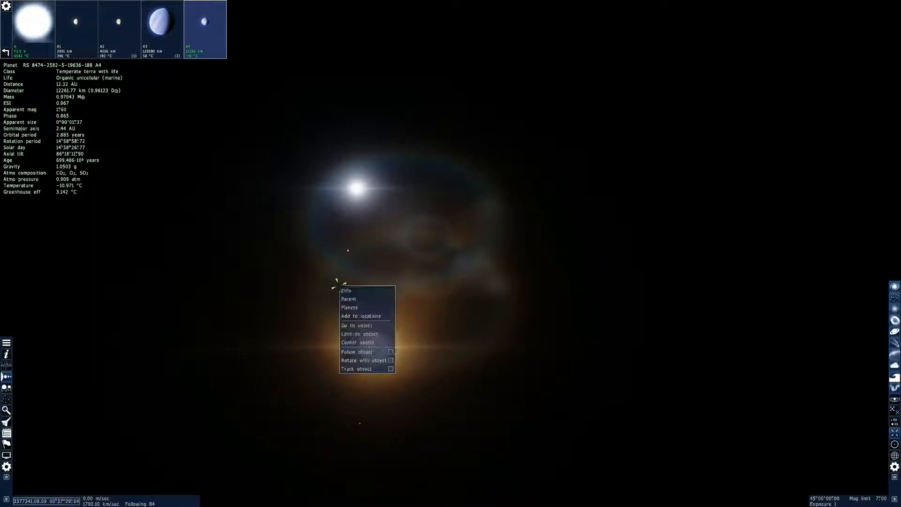
{"action": "left_click", "coordinate": [367, 312]}
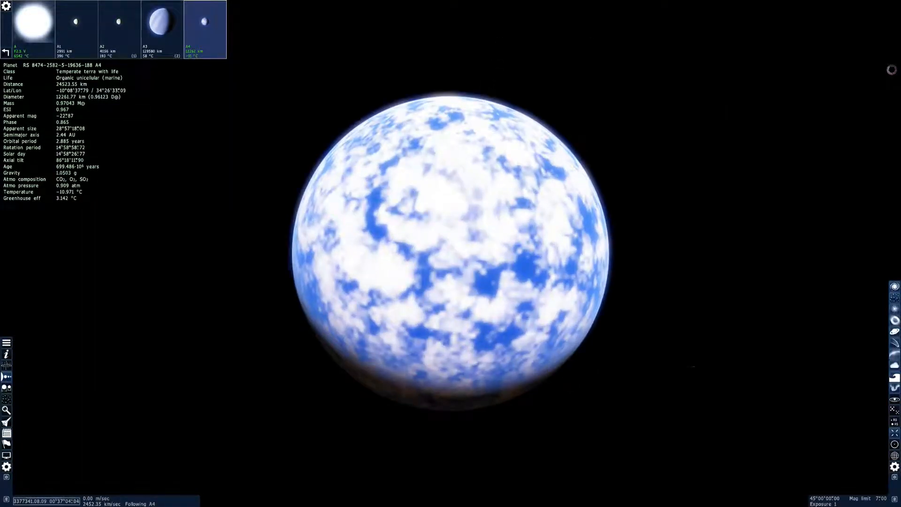
Circle planet A4 to examine its cloud cover and its day and night sides alongside its data
{"action": "right_click_drag", "start_coordinate": [367, 312], "coordinate": [309, 359]}
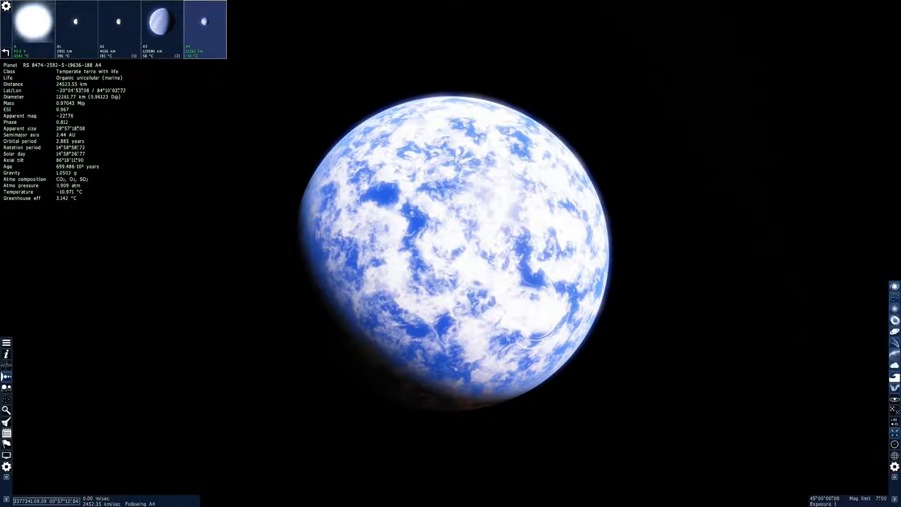
{"action": "right_click_drag", "start_coordinate": [310, 359], "coordinate": [204, 391]}
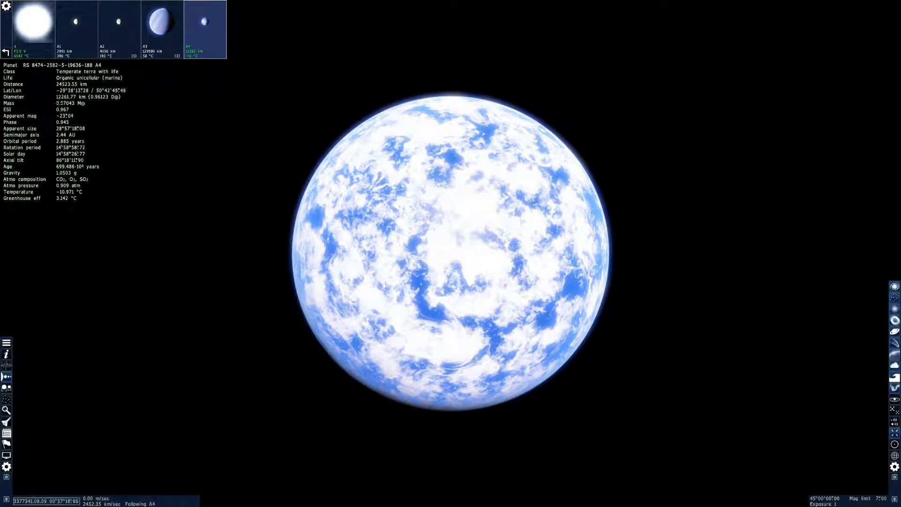
{"action": "right_click_drag", "start_coordinate": [61, 84], "coordinate": [3, 91]}
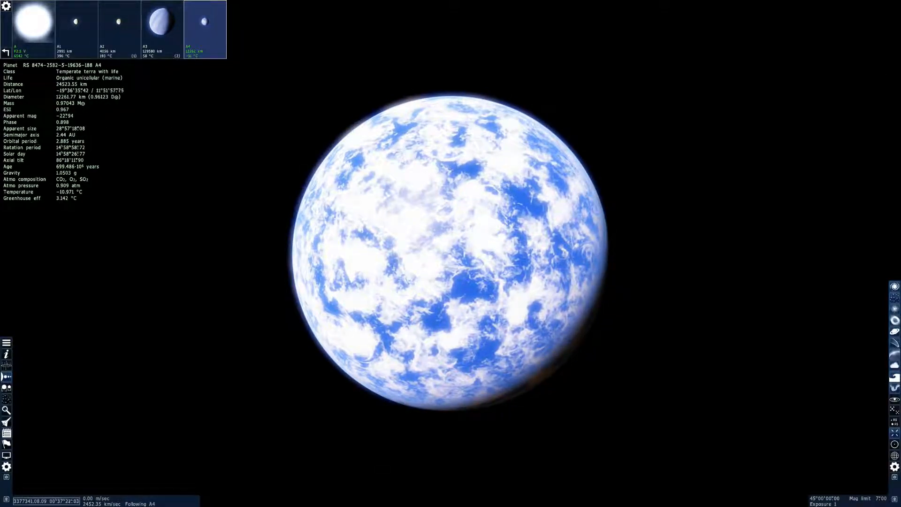
{"action": "left_click_drag", "start_coordinate": [61, 175], "coordinate": [56, 175]}
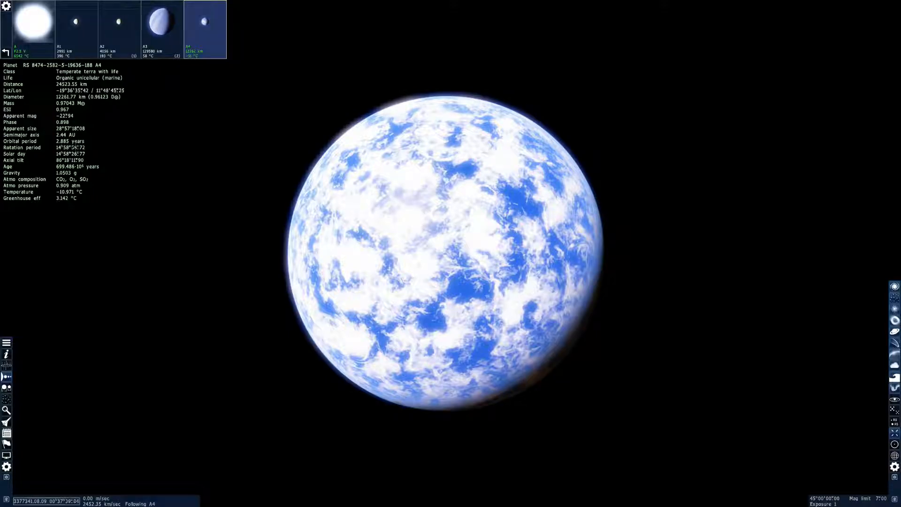
{"action": "left_click_drag", "start_coordinate": [180, 155], "coordinate": [89, 145]}
{"action": "right_click_drag", "start_coordinate": [89, 145], "coordinate": [310, 141]}
{"action": "right_click_drag", "start_coordinate": [450, 253], "coordinate": [408, 223]}
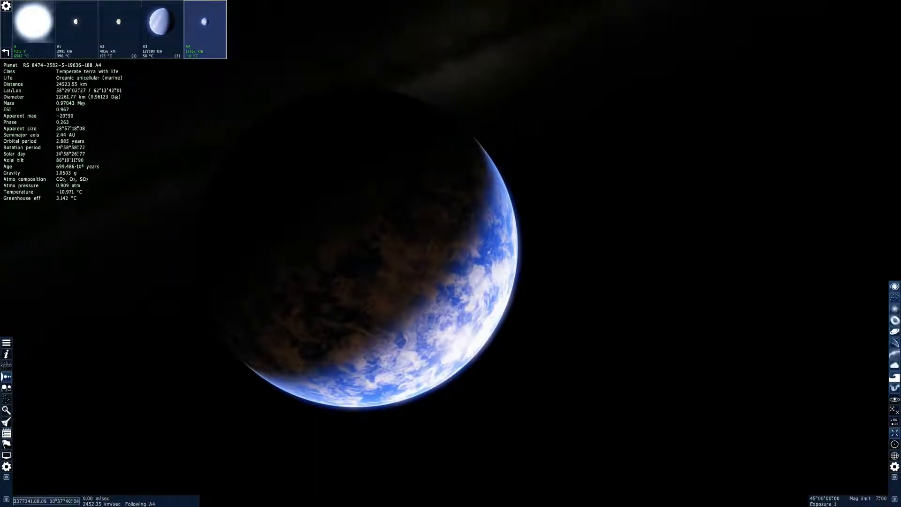
{"action": "right_click_drag", "start_coordinate": [450, 254], "coordinate": [385, 160]}
{"action": "key", "text": "comma"}
{"action": "key", "text": "period"}
{"action": "right_click_drag", "start_coordinate": [430, 239], "coordinate": [551, 248]}
Review planet A4's physical, rotation, orbital and landscape parameters in the planet editor and close it
{"action": "key", "text": "Escape"}
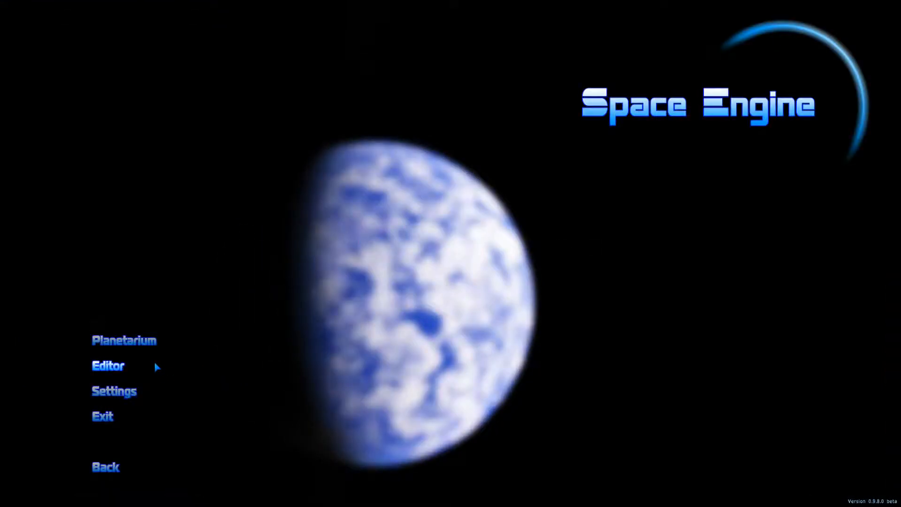
{"action": "left_click", "coordinate": [130, 345]}
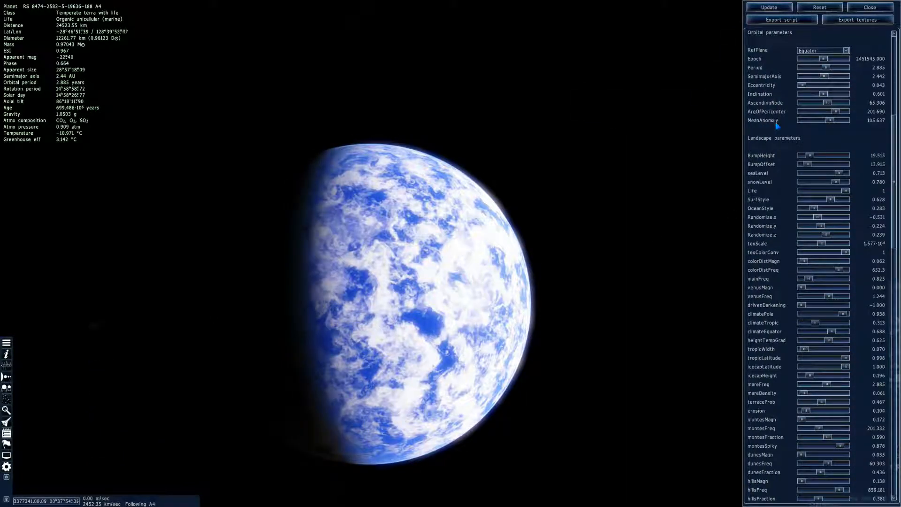
{"action": "scroll", "coordinate": [776, 125], "scroll_direction": "up", "scroll_amount": 6}
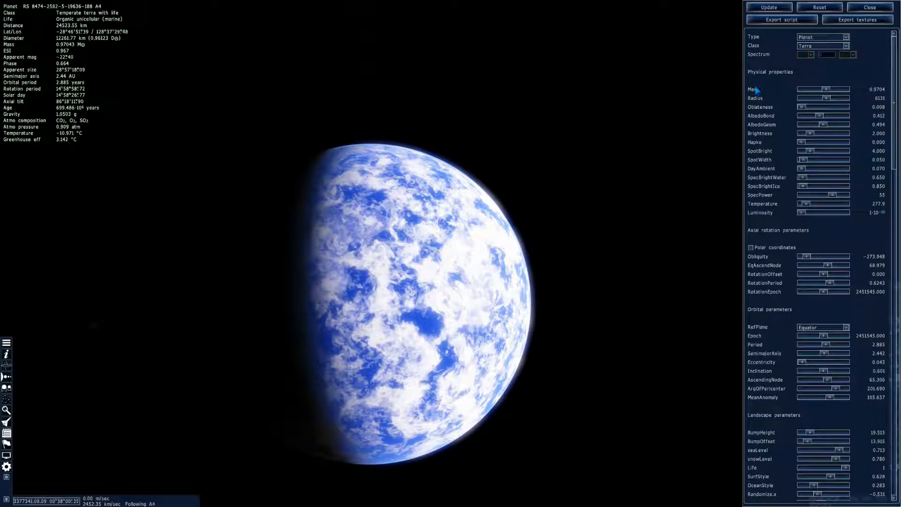
{"action": "scroll", "coordinate": [786, 75], "scroll_direction": "down", "scroll_amount": 1}
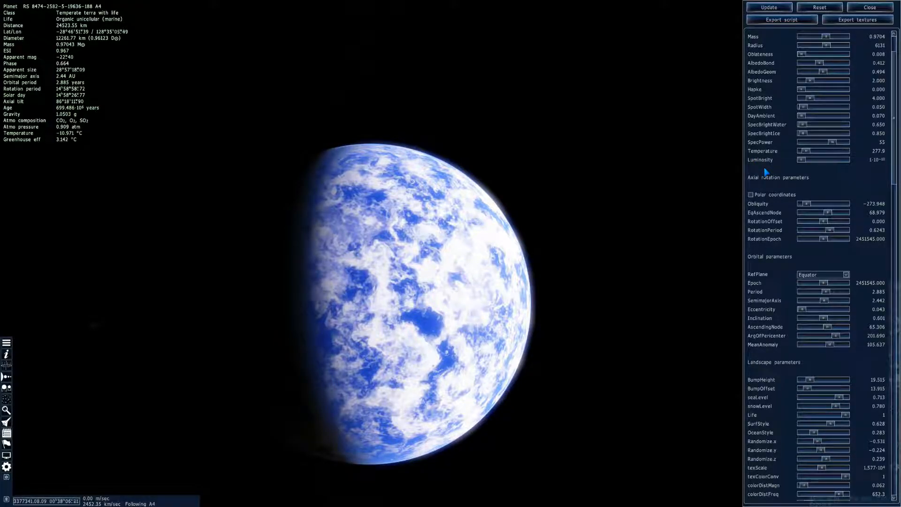
{"action": "scroll", "coordinate": [772, 198], "scroll_direction": "down", "scroll_amount": 2}
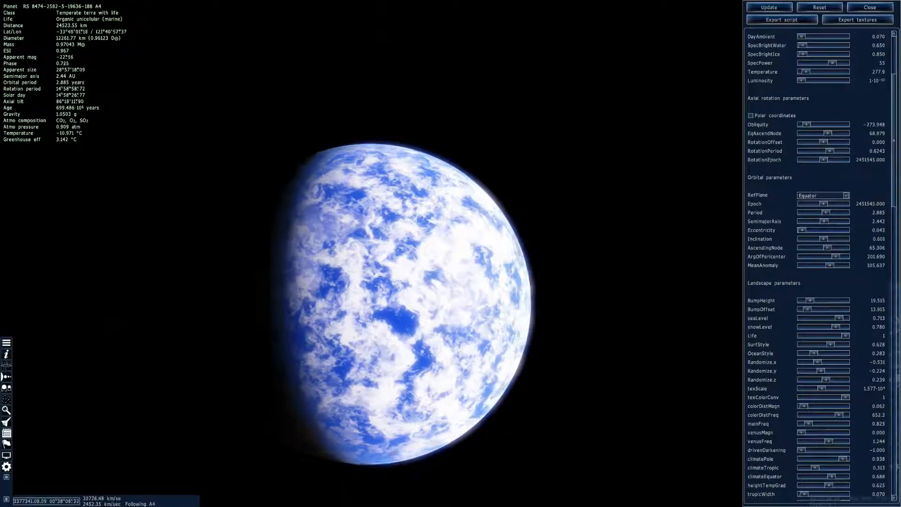
{"action": "left_click", "coordinate": [853, 7]}
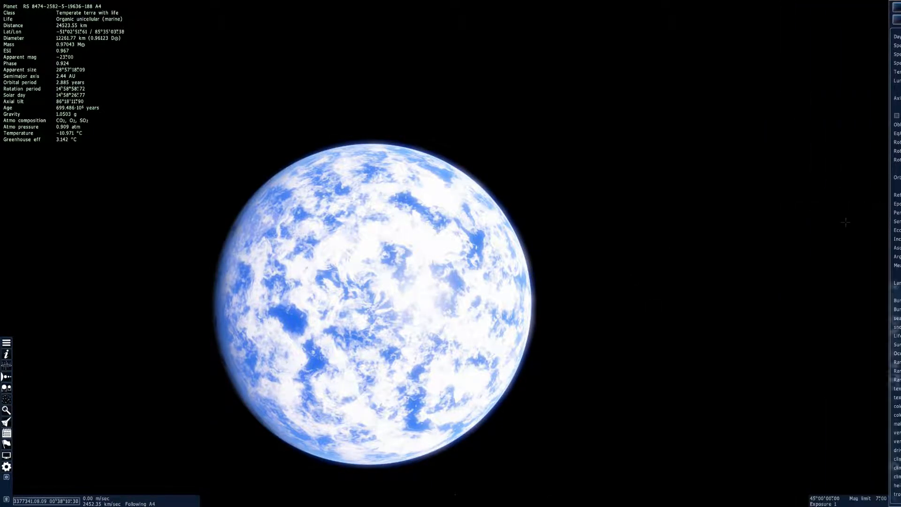
Hide planet A4's clouds and accelerate time to watch its surface rotate
{"action": "left_click", "coordinate": [894, 366]}
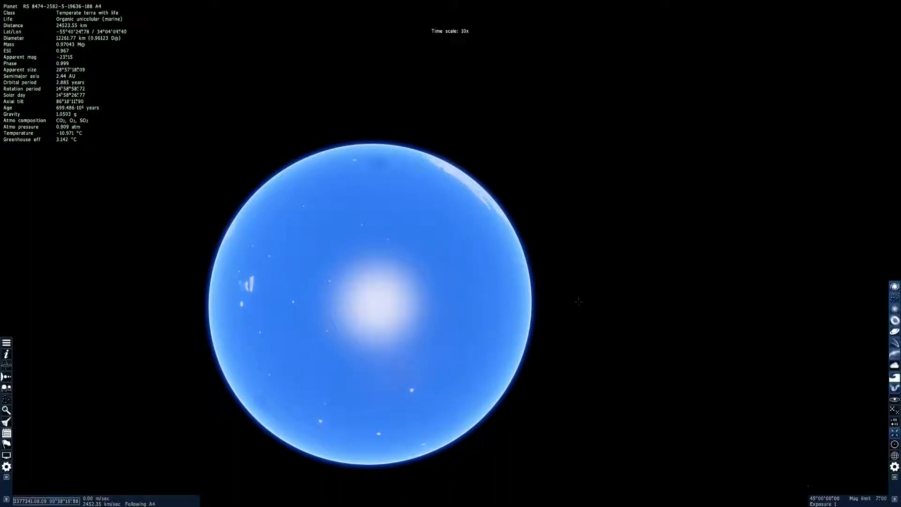
{"action": "right_click_drag", "start_coordinate": [501, 320], "coordinate": [465, 182]}
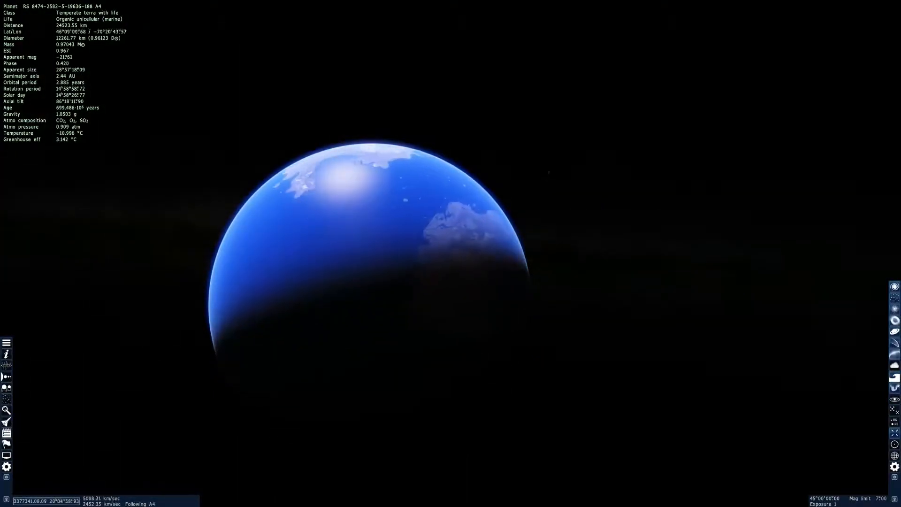
{"action": "key", "text": "l"}
{"action": "key", "text": "l"}
{"action": "key", "text": "l"}
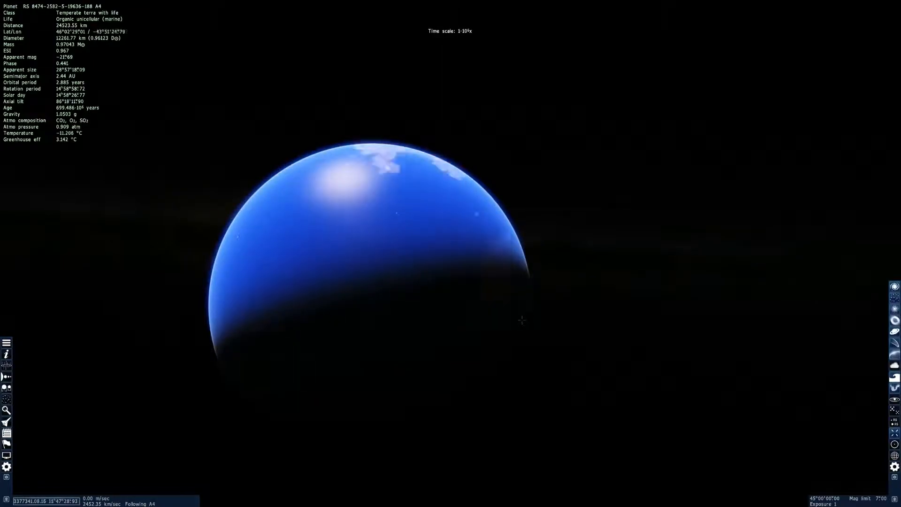
{"action": "key", "text": "l"}
Slow the passage of time back down and turn around planet A4 to inspect its icy landmasses
{"action": "key", "text": "k"}
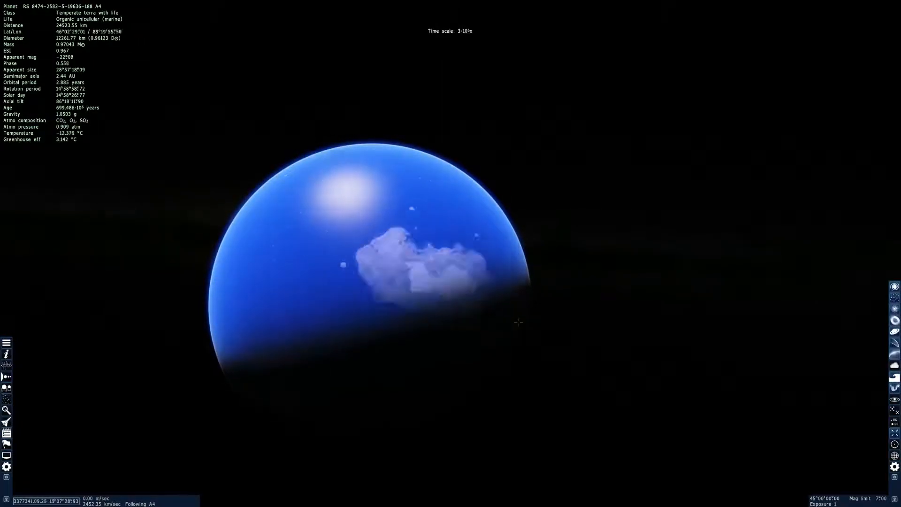
{"action": "key", "text": "k"}
{"action": "key", "text": "k"}
{"action": "key", "text": "k"}
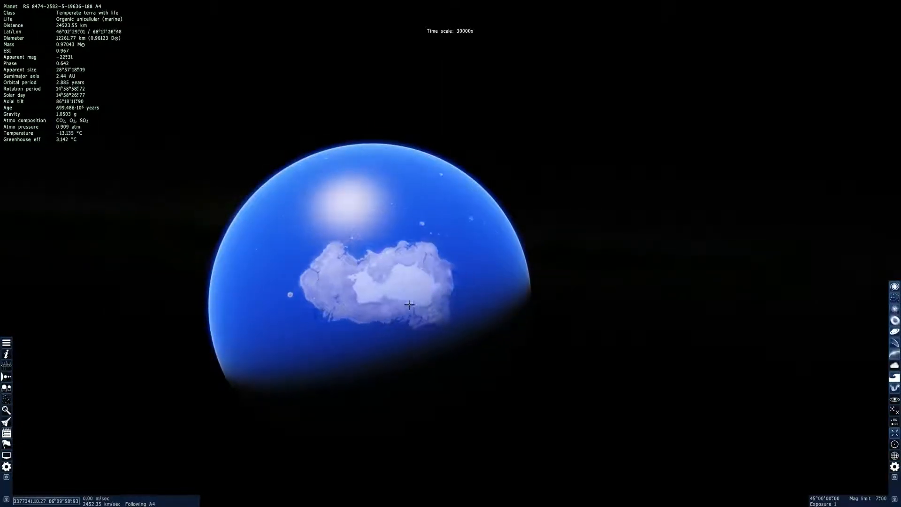
{"action": "right_click_drag", "start_coordinate": [452, 212], "coordinate": [456, 341]}
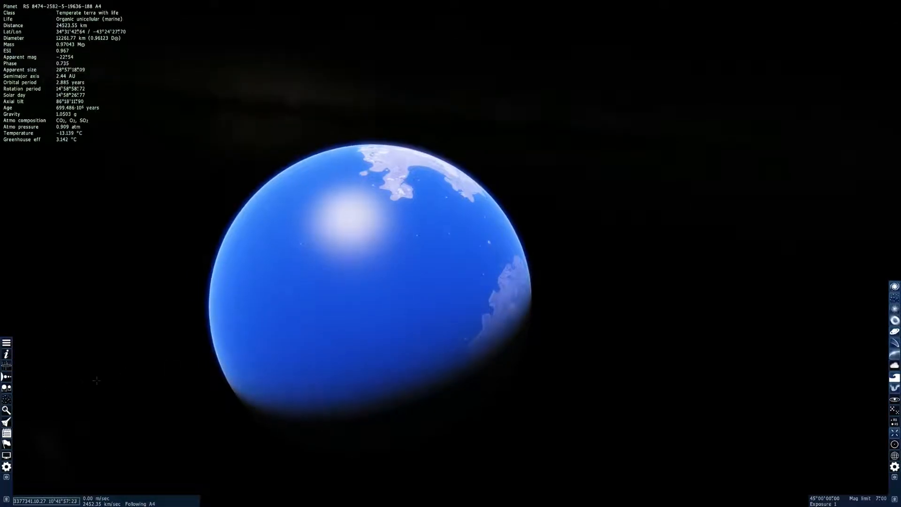
Open planet A4 in the planet editor, set volcanoMagn to 1.000 and update the planet
{"action": "key", "text": "Escape"}
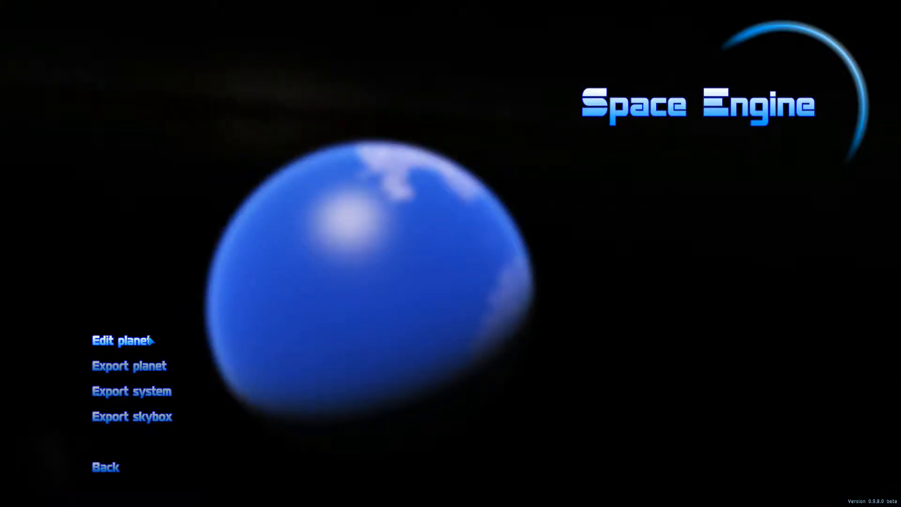
{"action": "left_click", "coordinate": [136, 340]}
{"action": "scroll", "coordinate": [772, 318], "scroll_direction": "down", "scroll_amount": 3}
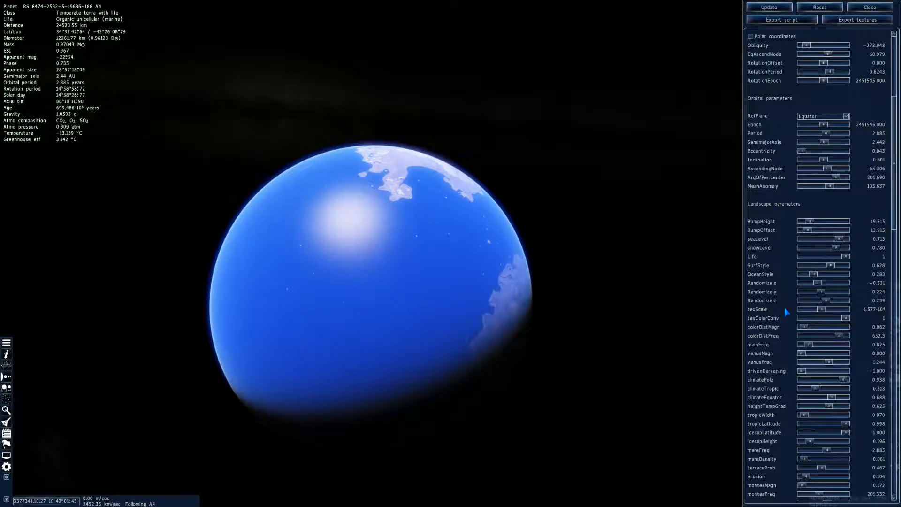
{"action": "scroll", "coordinate": [787, 312], "scroll_direction": "down", "scroll_amount": 5}
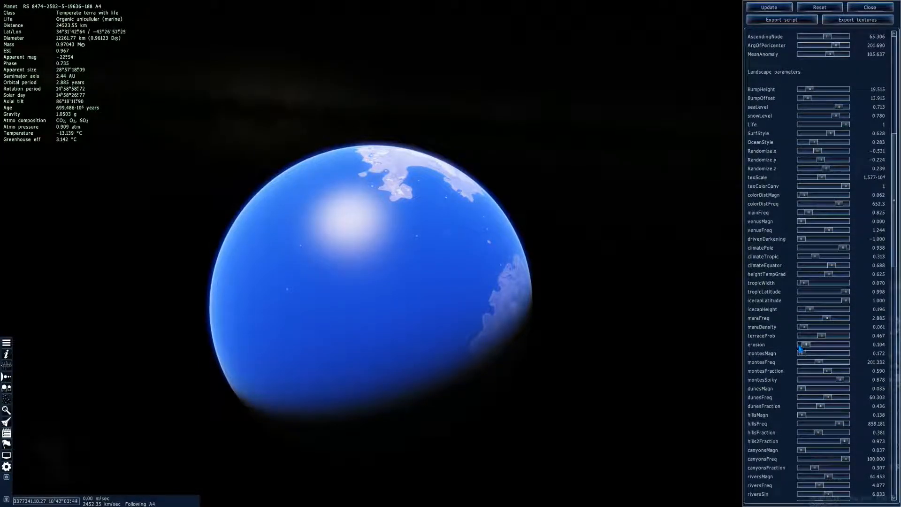
{"action": "scroll", "coordinate": [800, 349], "scroll_direction": "down", "scroll_amount": 1}
{"action": "scroll", "coordinate": [779, 385], "scroll_direction": "down", "scroll_amount": 7}
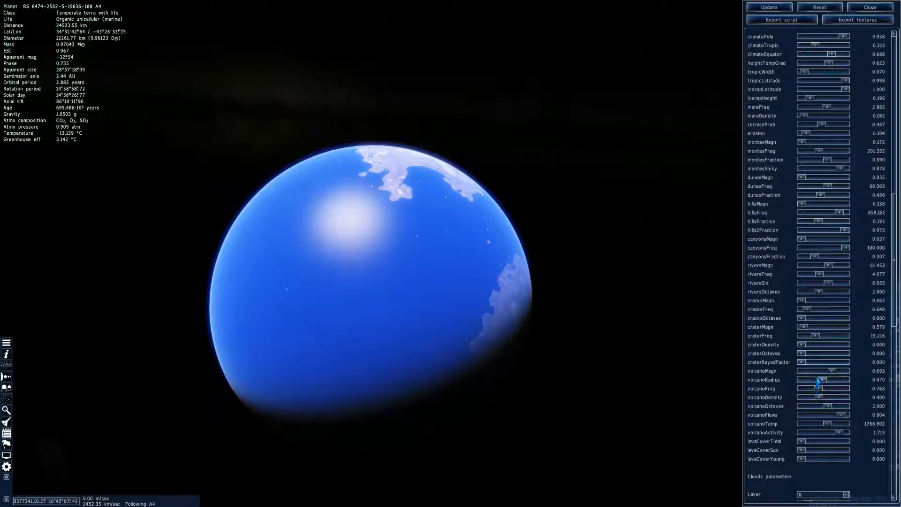
{"action": "left_click_drag", "start_coordinate": [832, 372], "coordinate": [852, 374]}
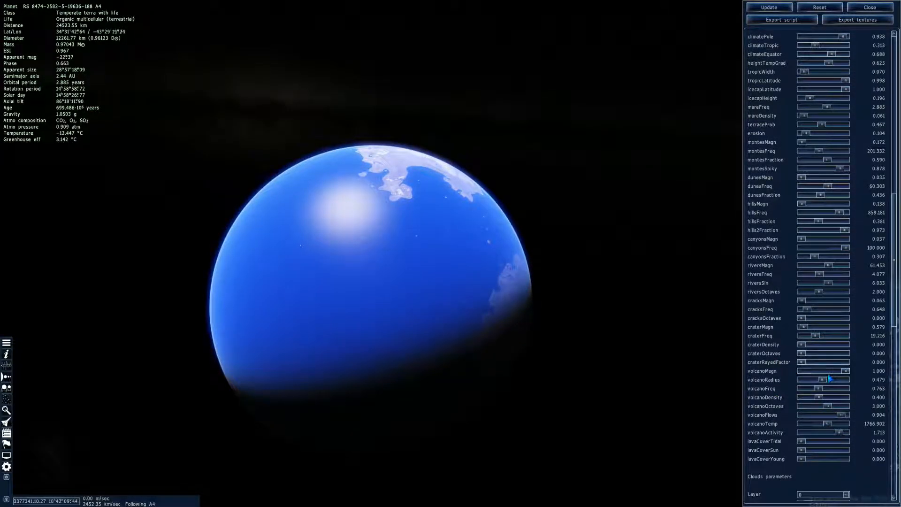
{"action": "left_click", "coordinate": [767, 9]}
Set volcanoRadius to 0.825 and volcanoFreq to 0.079 and update planet A4
{"action": "right_click_drag", "start_coordinate": [421, 232], "coordinate": [535, 237]}
{"action": "left_click_drag", "start_coordinate": [423, 233], "coordinate": [451, 201]}
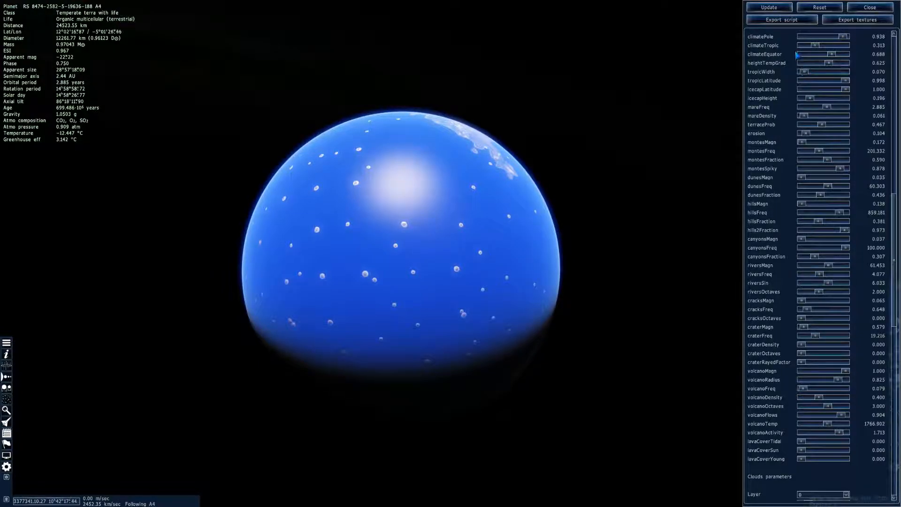
{"action": "left_click", "coordinate": [770, 8]}
Turn planet A4 and fly down from orbit to one of the volcanic islands in its ocean
{"action": "left_click_drag", "start_coordinate": [393, 248], "coordinate": [529, 366]}
{"action": "right_click_drag", "start_coordinate": [528, 366], "coordinate": [652, 441]}
{"action": "left_click_drag", "start_coordinate": [393, 248], "coordinate": [282, 74]}
{"action": "key", "text": "w"}
{"action": "key", "text": "w"}
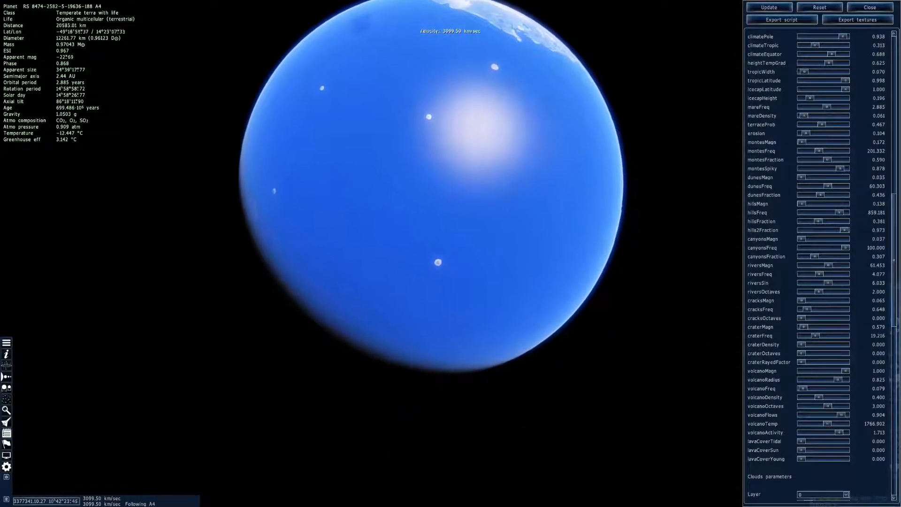
{"action": "key", "text": "w"}
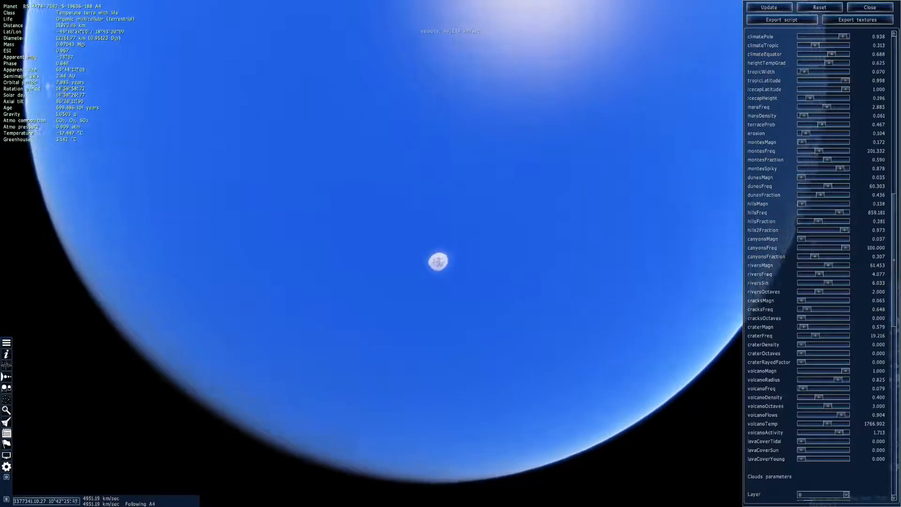
Land on the island's volcano and look across its lava-filled summit crater
{"action": "key", "text": "w"}
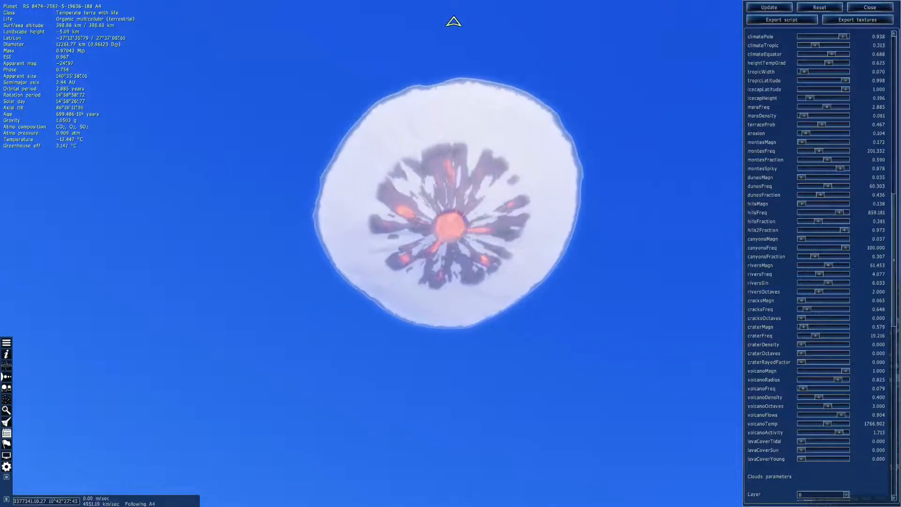
{"action": "left_click_drag", "start_coordinate": [450, 141], "coordinate": [455, 423]}
{"action": "key", "text": "w"}
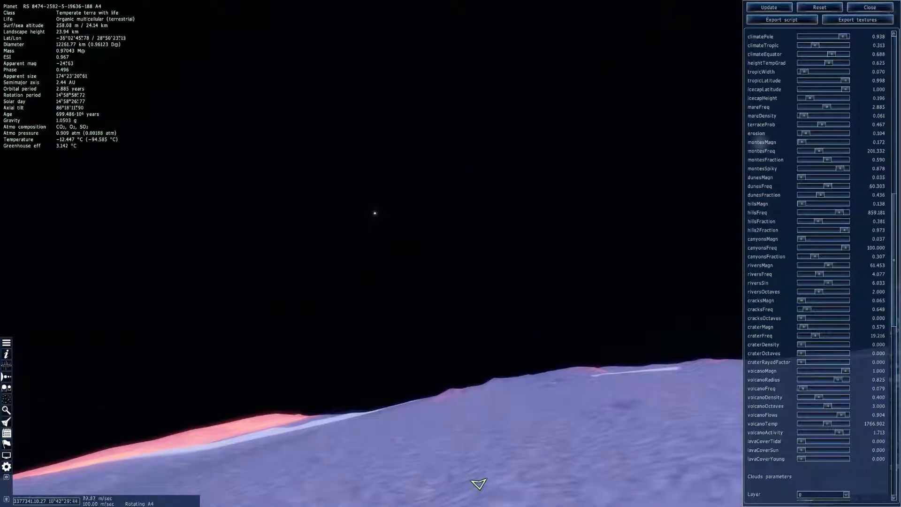
{"action": "left_click_drag", "start_coordinate": [622, 449], "coordinate": [179, 502]}
{"action": "key", "text": "q"}
{"action": "left_click_drag", "start_coordinate": [413, 505], "coordinate": [93, 320]}
{"action": "key", "text": "w"}
{"action": "key", "text": "w"}
{"action": "scroll", "coordinate": [376, 247], "scroll_direction": "up", "scroll_amount": 4}
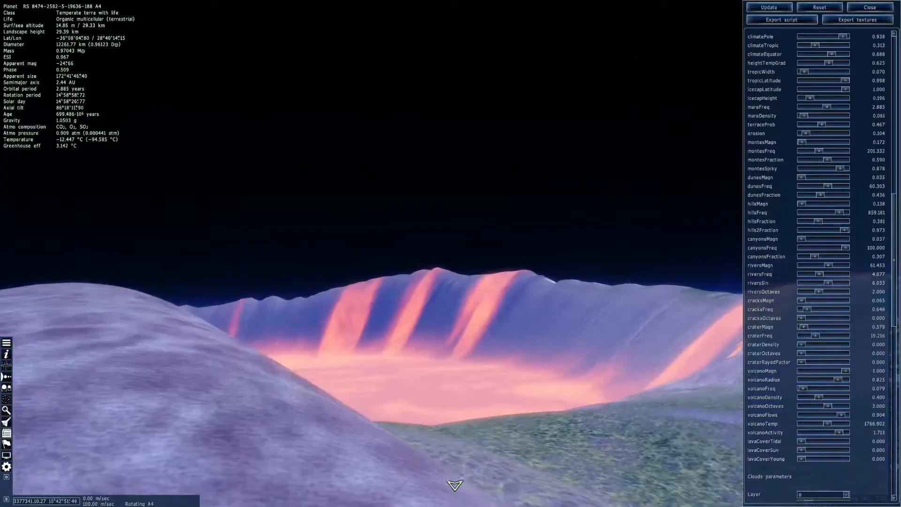
Tour the lava crater at ground level and fly out onto the volcano's outer slope
{"action": "key", "text": "w"}
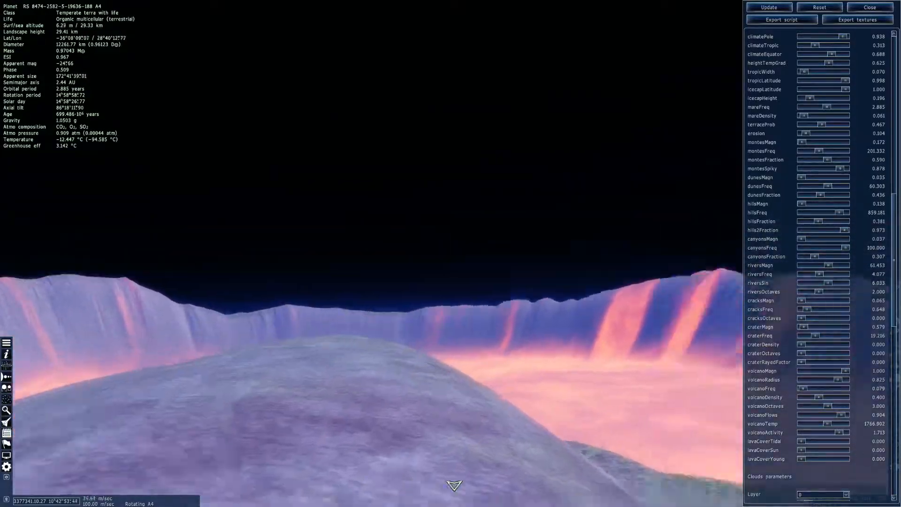
{"action": "key", "text": "w"}
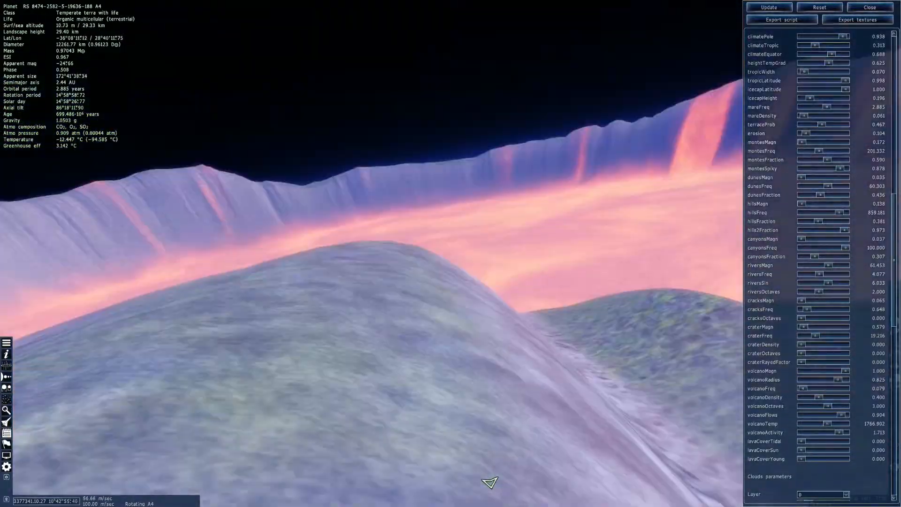
{"action": "scroll", "coordinate": [328, 129], "scroll_direction": "up", "scroll_amount": 15}
{"action": "key", "text": "s"}
{"action": "left_click_drag", "start_coordinate": [324, 162], "coordinate": [329, 98]}
{"action": "key", "text": "w"}
{"action": "left_click_drag", "start_coordinate": [238, 399], "coordinate": [204, 365]}
{"action": "scroll", "coordinate": [195, 343], "scroll_direction": "up", "scroll_amount": 4}
{"action": "key", "text": "w"}
{"action": "scroll", "coordinate": [252, 416], "scroll_direction": "up", "scroll_amount": 2}
{"action": "key", "text": "w"}
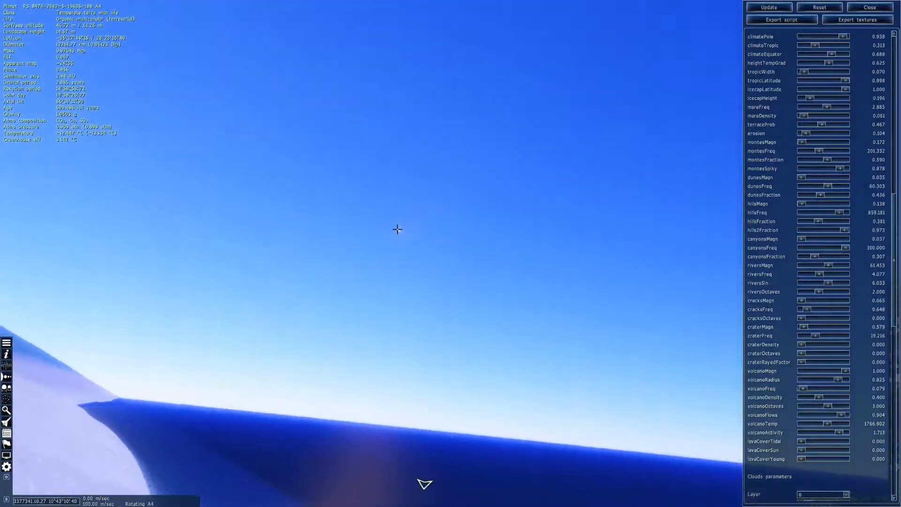
Travel down the volcano's icy flank to inspect the terrain near the island's shoreline
{"action": "mouse_move", "coordinate": [425, 484]}
{"action": "left_mouse_down"}
{"action": "mouse_move", "coordinate": [321, 457]}
{"action": "mouse_move", "coordinate": [412, 482]}
{"action": "left_mouse_up"}
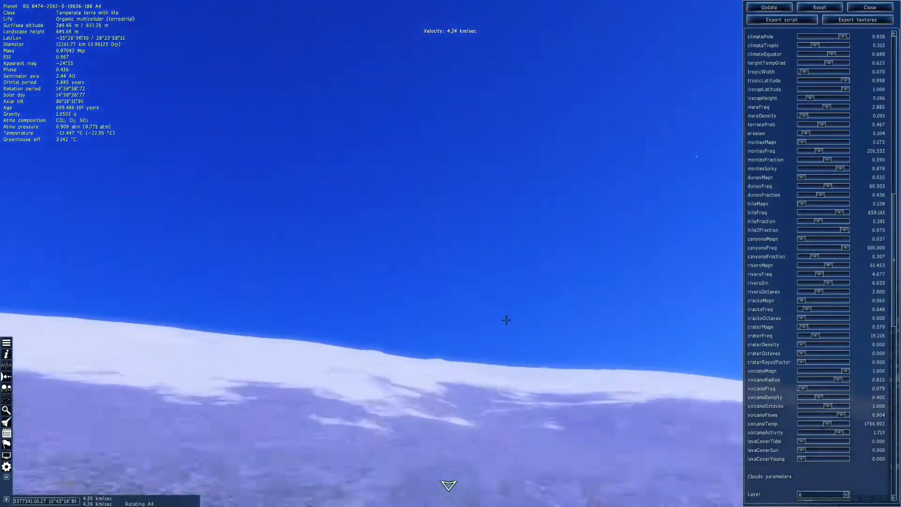
{"action": "left_click_drag", "start_coordinate": [507, 320], "coordinate": [493, 169]}
{"action": "left_click_drag", "start_coordinate": [430, 484], "coordinate": [426, 484]}
{"action": "key", "text": "w"}
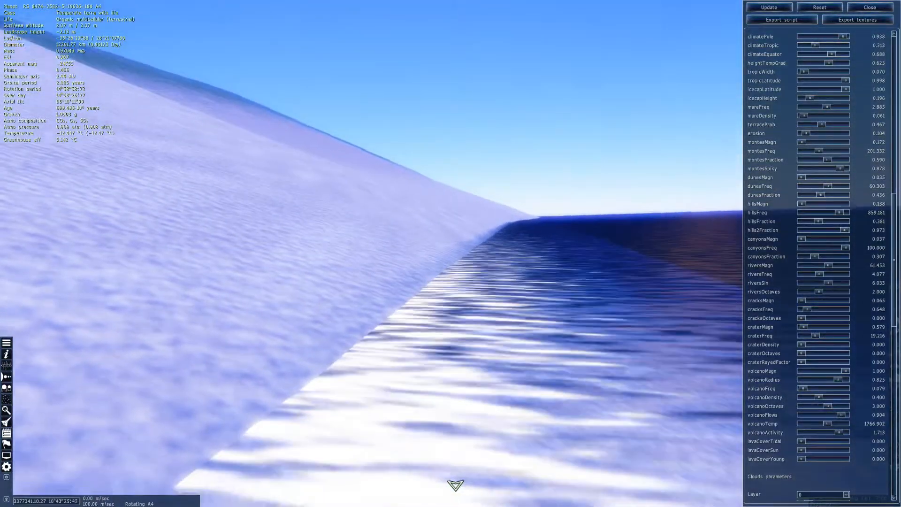
{"action": "left_click_drag", "start_coordinate": [451, 329], "coordinate": [610, 305]}
{"action": "left_click_drag", "start_coordinate": [371, 300], "coordinate": [450, 75]}
{"action": "key", "text": "w"}
{"action": "key", "text": "w"}
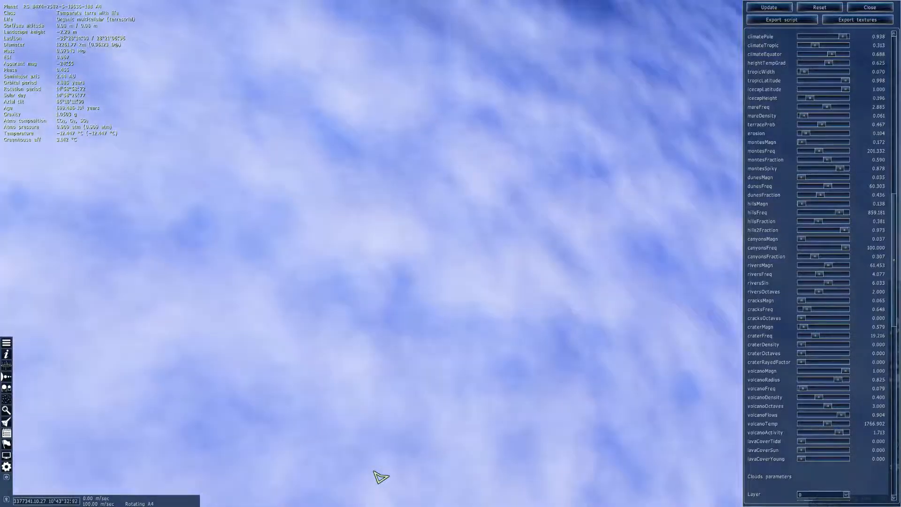
{"action": "left_click_drag", "start_coordinate": [372, 471], "coordinate": [421, 479]}
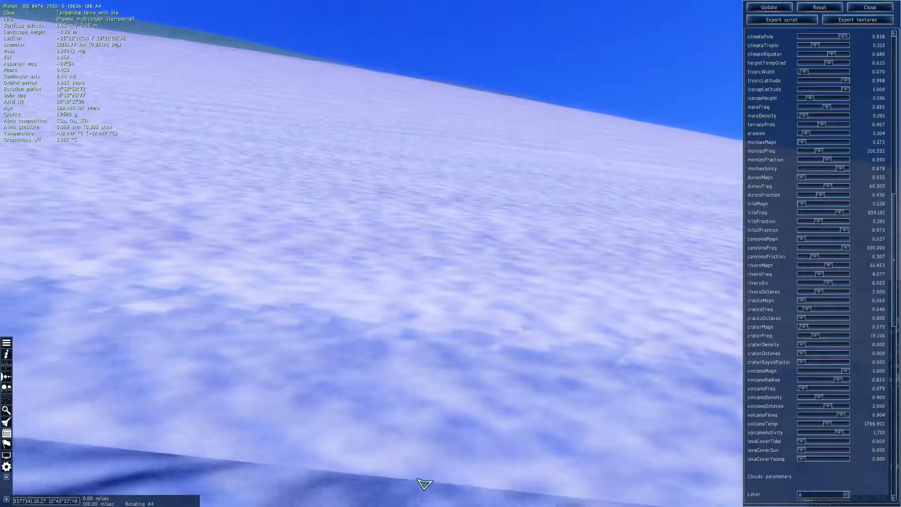
{"action": "left_click_drag", "start_coordinate": [421, 480], "coordinate": [442, 485]}
Fly back up the volcano's slope and pull away to view the whole island from space
{"action": "key", "text": "w"}
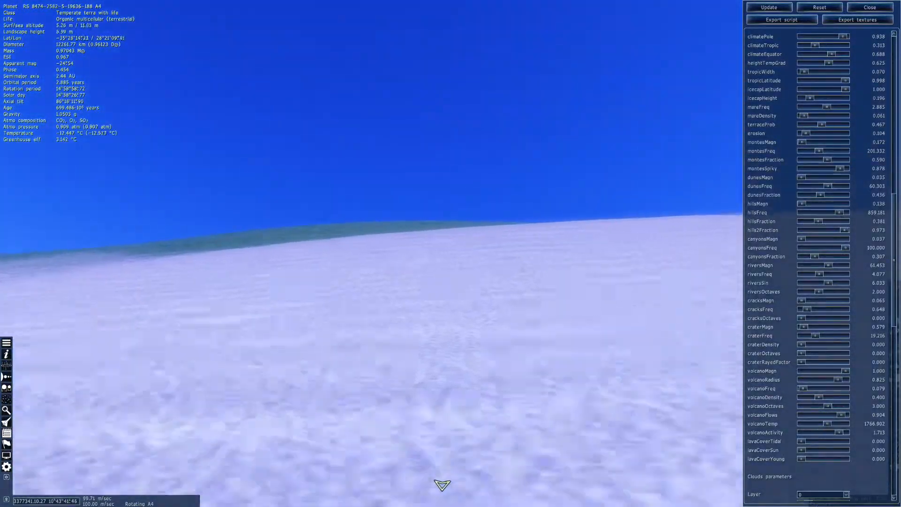
{"action": "scroll", "coordinate": [443, 485], "scroll_direction": "up", "scroll_amount": 4}
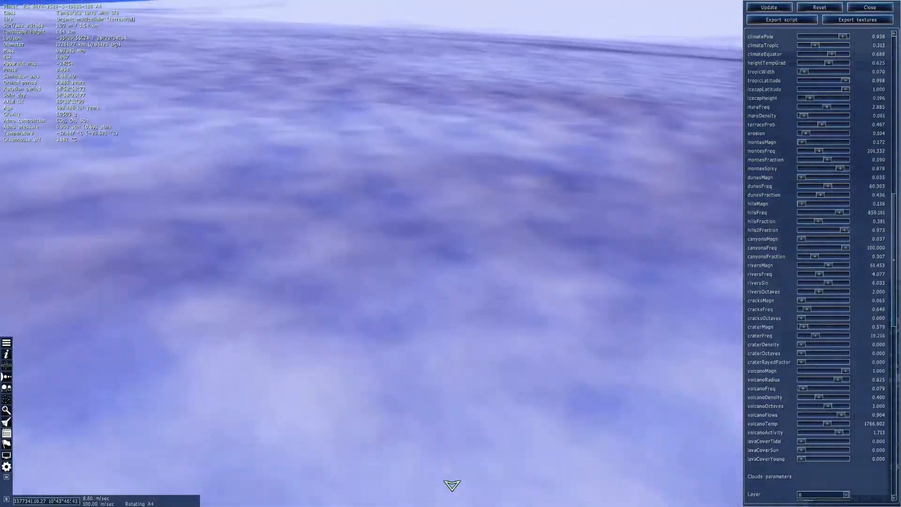
{"action": "left_click_drag", "start_coordinate": [451, 254], "coordinate": [225, 300]}
{"action": "left_click_drag", "start_coordinate": [383, 474], "coordinate": [439, 485]}
{"action": "key", "text": "w"}
{"action": "scroll", "coordinate": [441, 482], "scroll_direction": "up", "scroll_amount": 8}
{"action": "scroll", "coordinate": [438, 240], "scroll_direction": "up", "scroll_amount": 11}
{"action": "left_click_drag", "start_coordinate": [438, 239], "coordinate": [435, 209]}
{"action": "scroll", "coordinate": [422, 208], "scroll_direction": "up", "scroll_amount": 4}
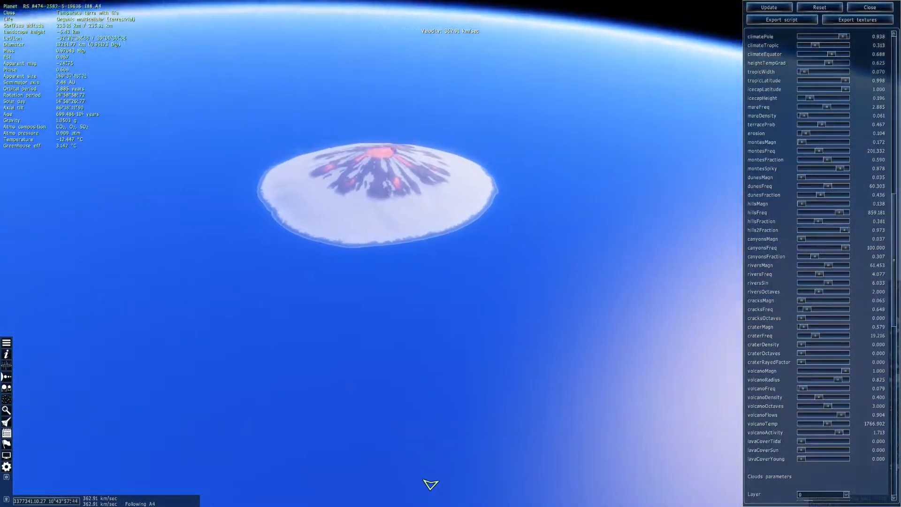
{"action": "left_click_drag", "start_coordinate": [384, 310], "coordinate": [388, 197]}
{"action": "scroll", "coordinate": [388, 197], "scroll_direction": "up", "scroll_amount": 6}
Try the Thick atmosphere model on planet A4 and back away to inspect it from orbit
{"action": "scroll", "coordinate": [787, 183], "scroll_direction": "up", "scroll_amount": 8}
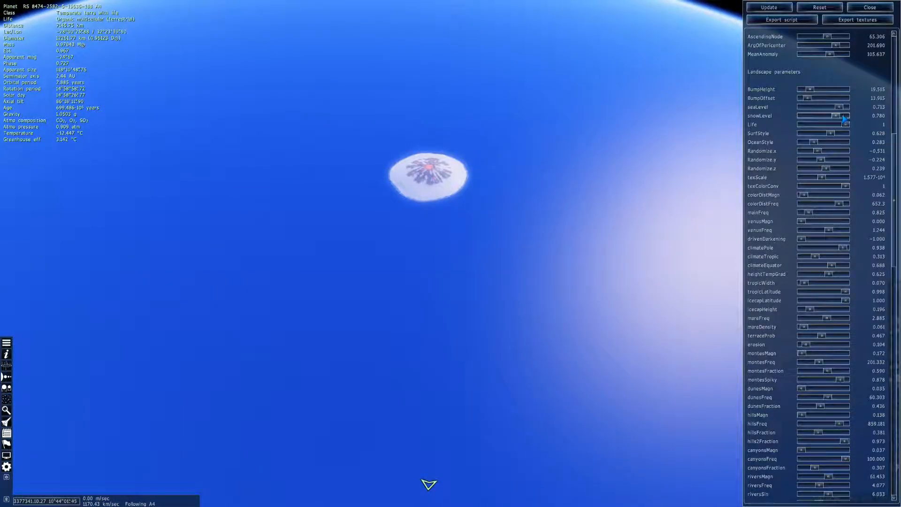
{"action": "scroll", "coordinate": [790, 159], "scroll_direction": "down", "scroll_amount": 10}
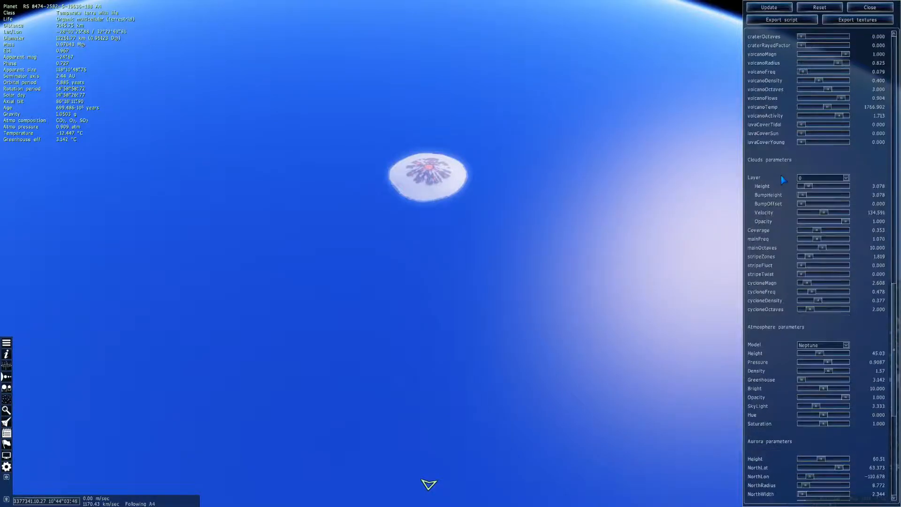
{"action": "scroll", "coordinate": [812, 301], "scroll_direction": "down", "scroll_amount": 2}
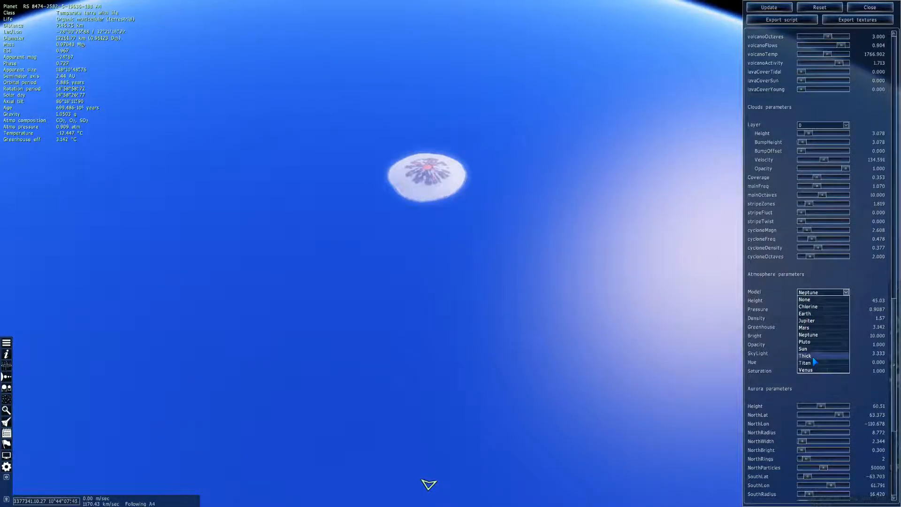
{"action": "left_click", "coordinate": [813, 357]}
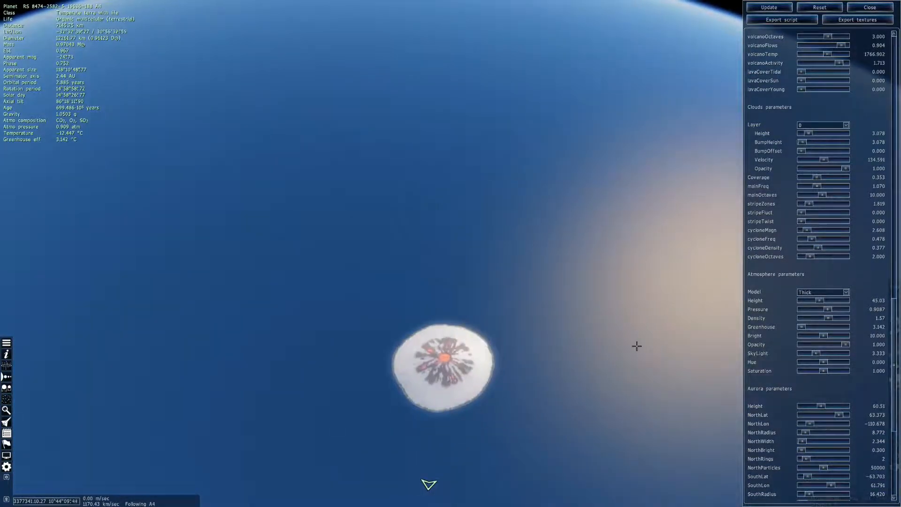
{"action": "left_click_drag", "start_coordinate": [638, 346], "coordinate": [633, 340]}
{"action": "key", "text": "s"}
{"action": "scroll", "coordinate": [633, 339], "scroll_direction": "up", "scroll_amount": 5}
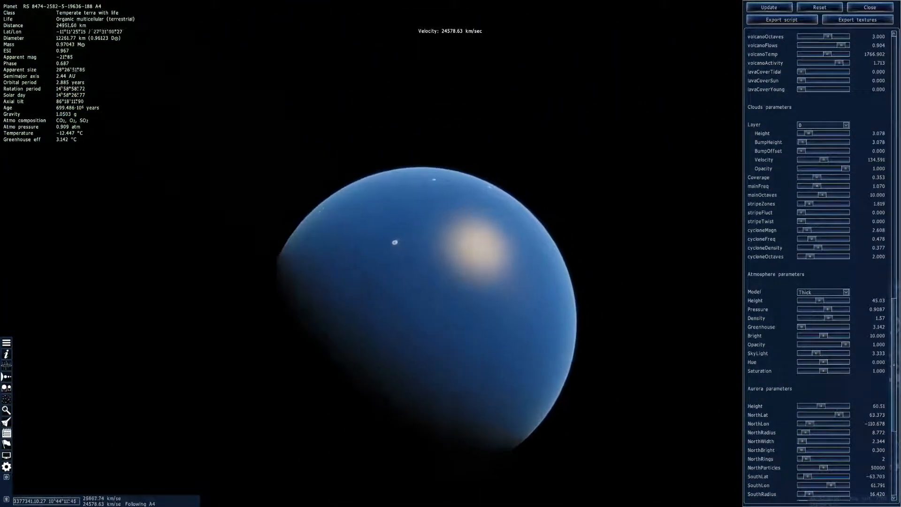
{"action": "key", "text": "w"}
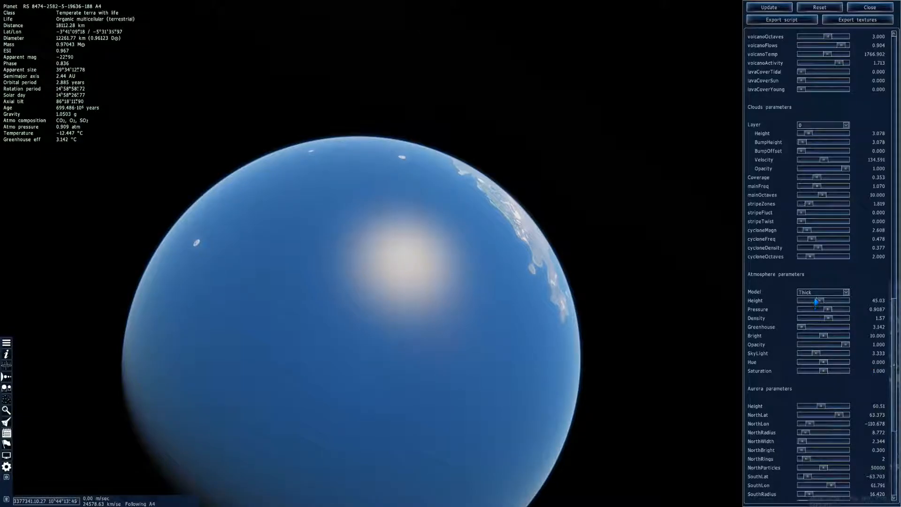
Try the Titan, Earth and Jupiter atmosphere models on planet A4, and restore the Neptune model
{"action": "left_click", "coordinate": [805, 363]}
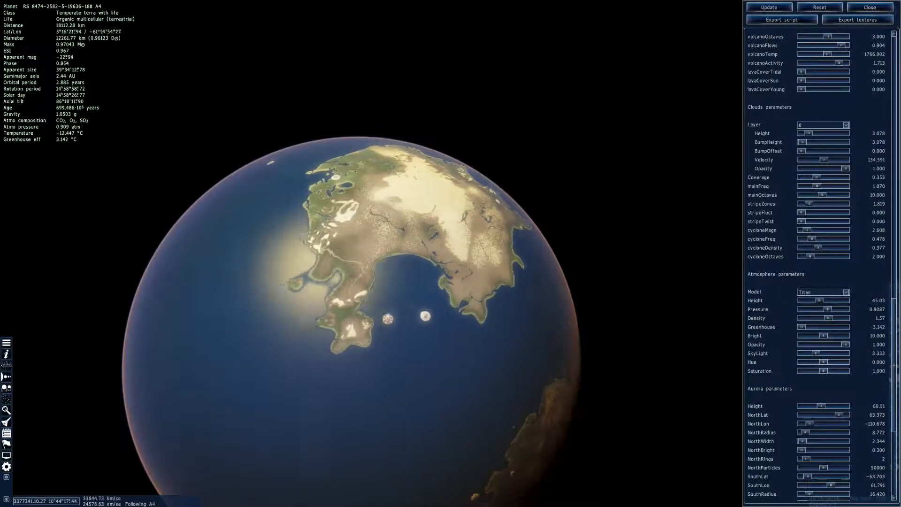
{"action": "left_click", "coordinate": [810, 293]}
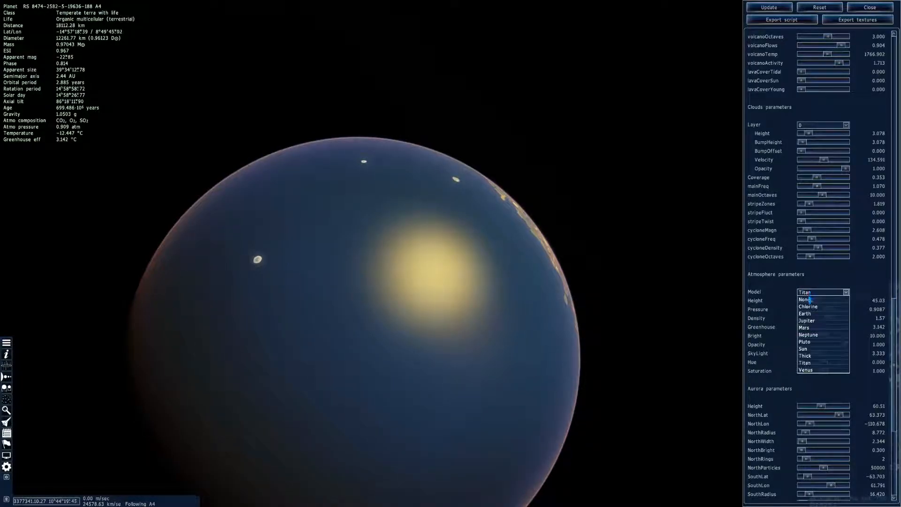
{"action": "left_click", "coordinate": [811, 315]}
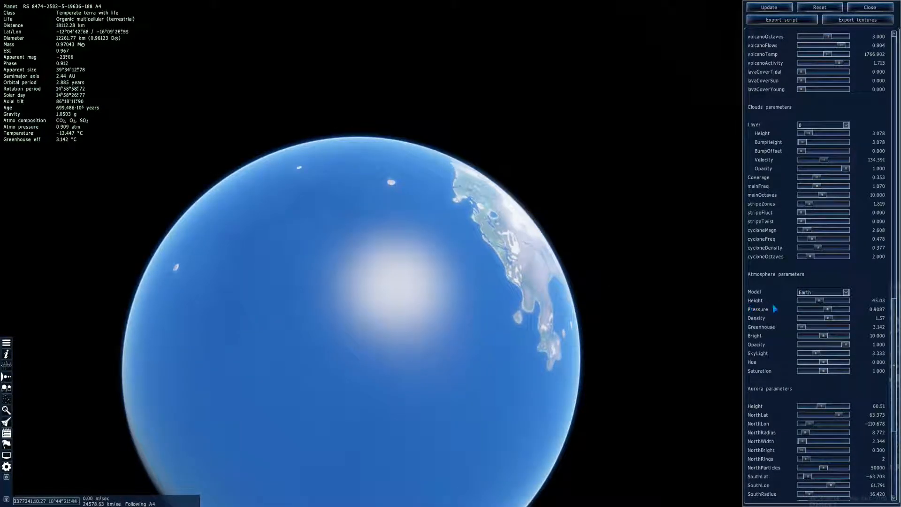
{"action": "left_click", "coordinate": [804, 293]}
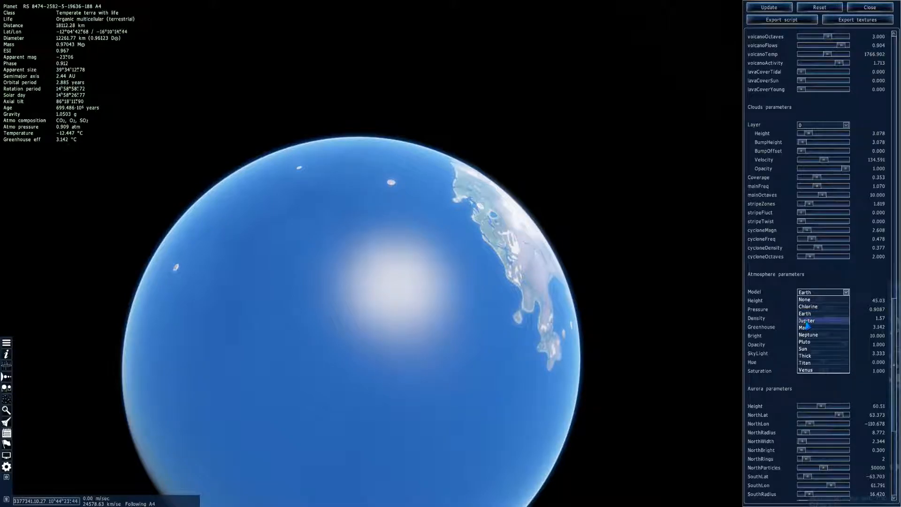
{"action": "left_click", "coordinate": [801, 300]}
{"action": "left_click", "coordinate": [807, 292]}
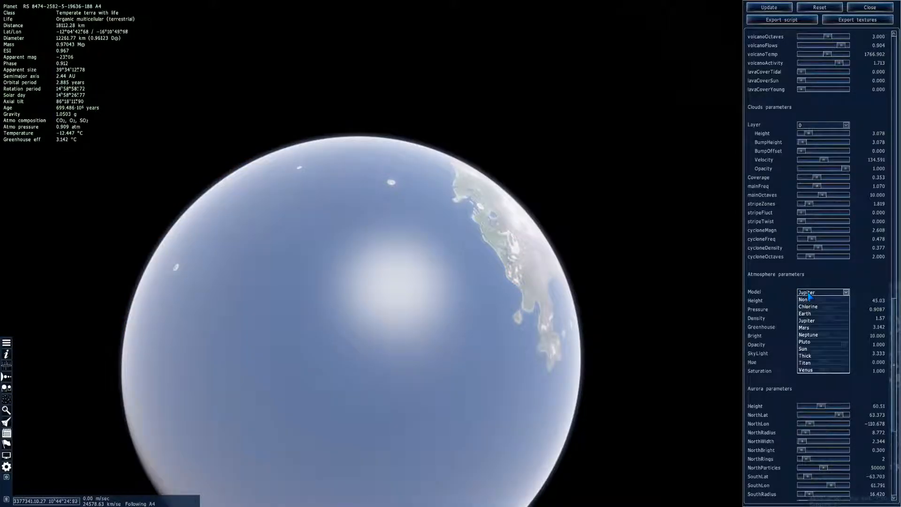
{"action": "left_click", "coordinate": [811, 335]}
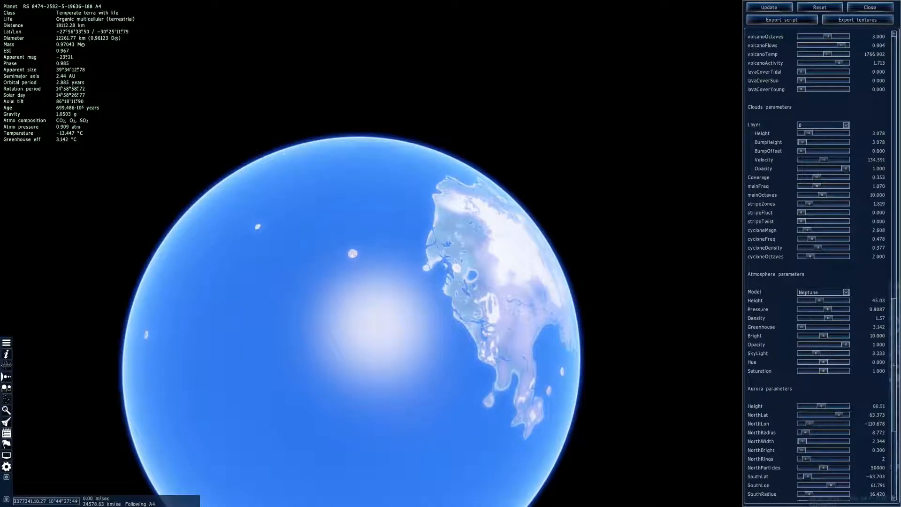
Set the atmosphere's Hue to 0.024 and its greenhouse effect to 4.7619 °C, and update planet A4
{"action": "left_click_drag", "start_coordinate": [822, 366], "coordinate": [826, 367]}
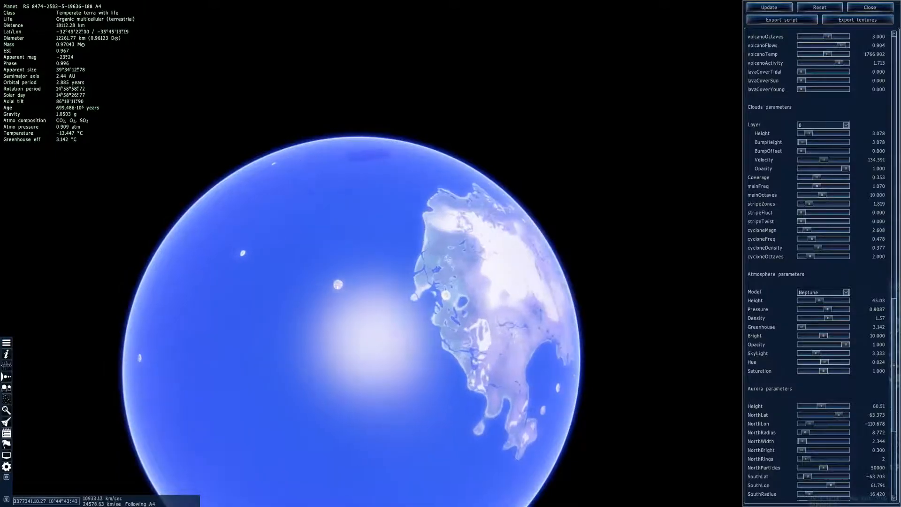
{"action": "key", "text": "w"}
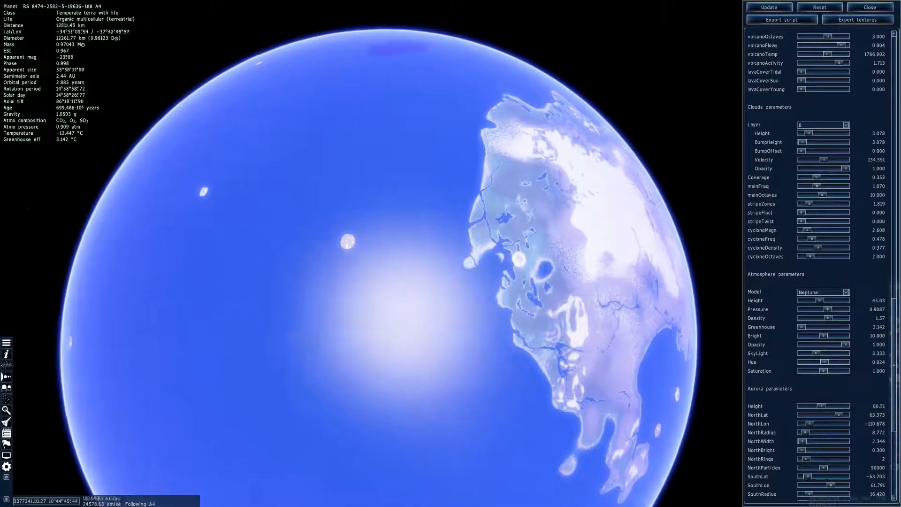
{"action": "right_click_drag", "start_coordinate": [409, 254], "coordinate": [539, 243]}
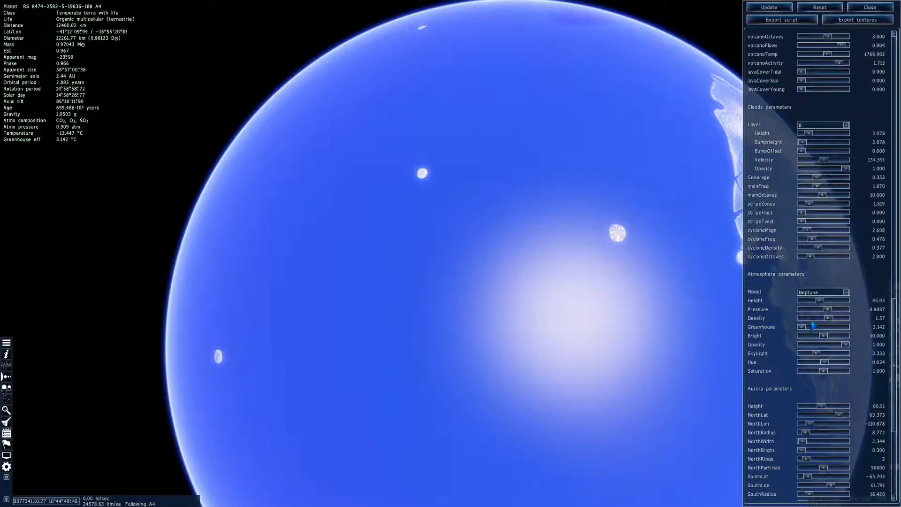
{"action": "left_click", "coordinate": [802, 327]}
{"action": "left_click", "coordinate": [803, 327]}
{"action": "right_click_drag", "start_coordinate": [387, 181], "coordinate": [419, 173]}
{"action": "left_click", "coordinate": [768, 7]}
Try OceanStyle values of 0.175 and 0.865 on planet A4, updating it and inspecting the ocean colour
{"action": "scroll", "coordinate": [782, 262], "scroll_direction": "up", "scroll_amount": 3}
{"action": "scroll", "coordinate": [781, 261], "scroll_direction": "up", "scroll_amount": 9}
{"action": "scroll", "coordinate": [782, 244], "scroll_direction": "up", "scroll_amount": 10}
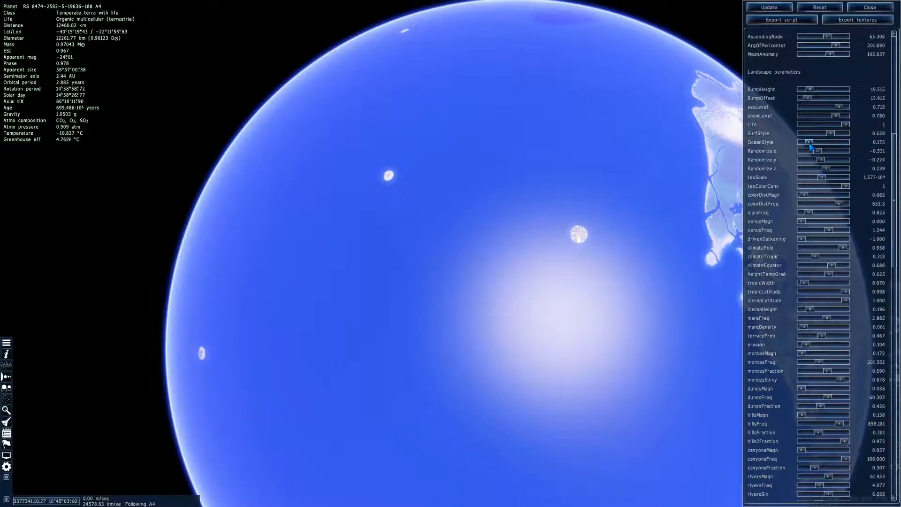
{"action": "left_click", "coordinate": [783, 7]}
{"action": "left_click", "coordinate": [776, 8]}
{"action": "right_click_drag", "start_coordinate": [657, 150], "coordinate": [610, 113]}
{"action": "right_click_drag", "start_coordinate": [544, 89], "coordinate": [633, 139]}
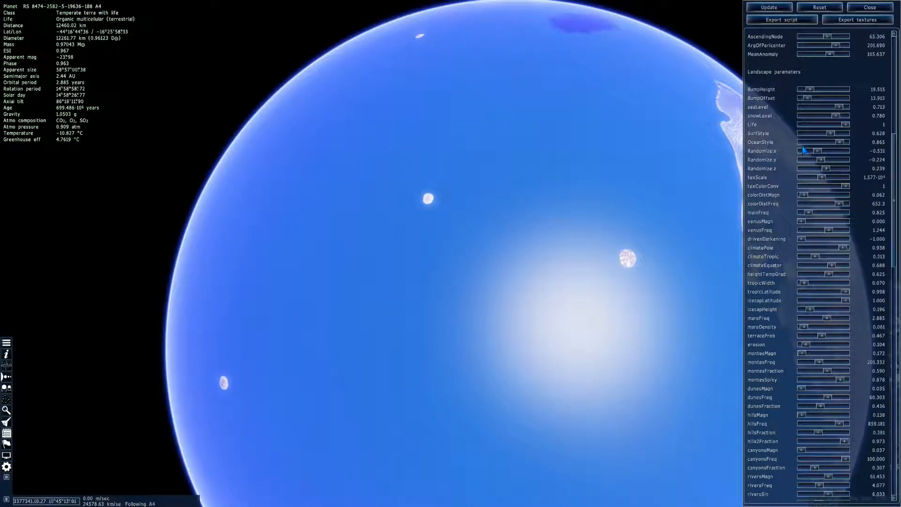
Set OceanStyle to 0.000, update planet A4 and turn around it to inspect its oceans and continent
{"action": "left_click", "coordinate": [775, 9]}
{"action": "right_click_drag", "start_coordinate": [683, 165], "coordinate": [648, 172]}
{"action": "right_click_drag", "start_coordinate": [746, 136], "coordinate": [684, 150]}
{"action": "right_click_drag", "start_coordinate": [482, 243], "coordinate": [424, 289]}
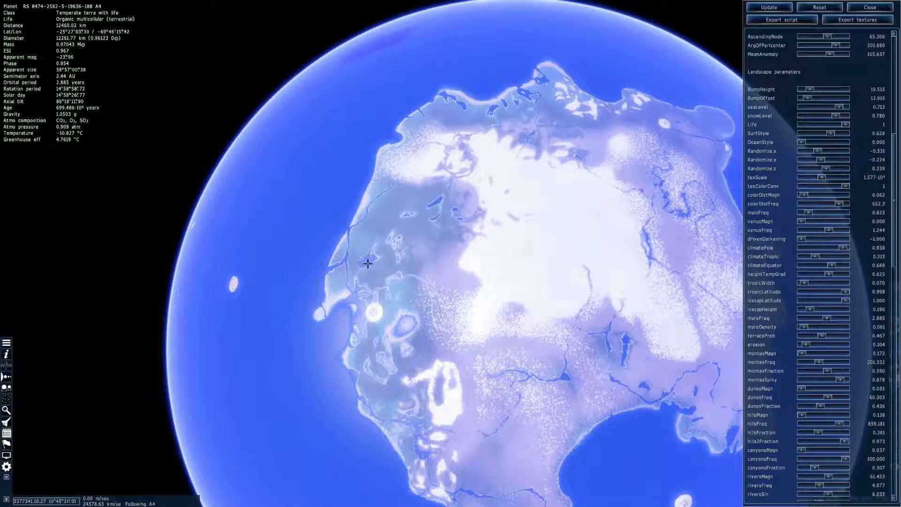
{"action": "right_click_drag", "start_coordinate": [441, 474], "coordinate": [361, 343]}
{"action": "right_click_drag", "start_coordinate": [418, 201], "coordinate": [474, 464]}
{"action": "right_click_drag", "start_coordinate": [429, 136], "coordinate": [398, 426]}
{"action": "right_click_drag", "start_coordinate": [256, 295], "coordinate": [340, 463]}
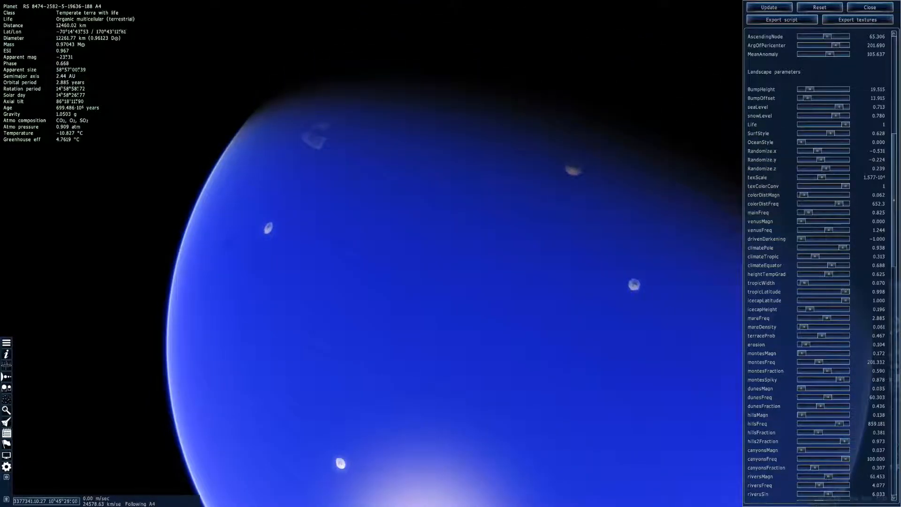
{"action": "right_click_drag", "start_coordinate": [487, 440], "coordinate": [615, 14]}
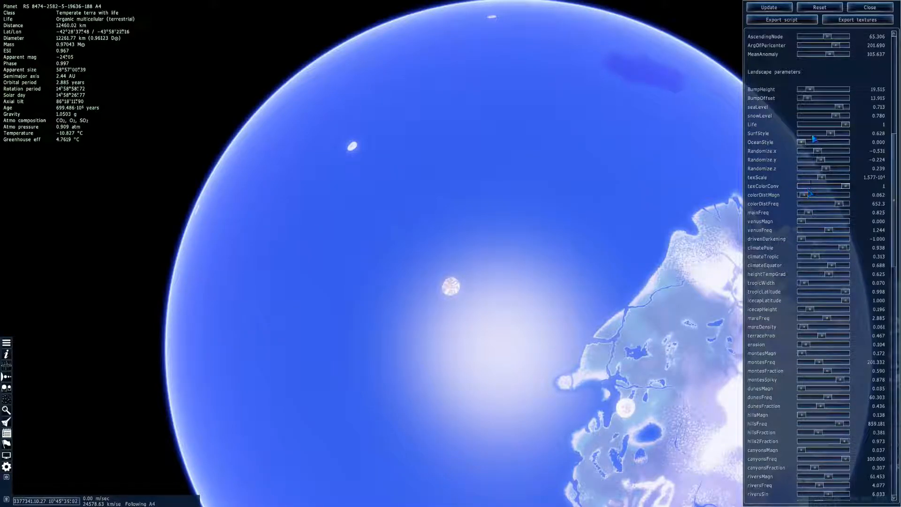
Set Randomize.x to -0.095 and update planet A4 to reshape its landmasses
{"action": "left_click_drag", "start_coordinate": [816, 154], "coordinate": [822, 151]}
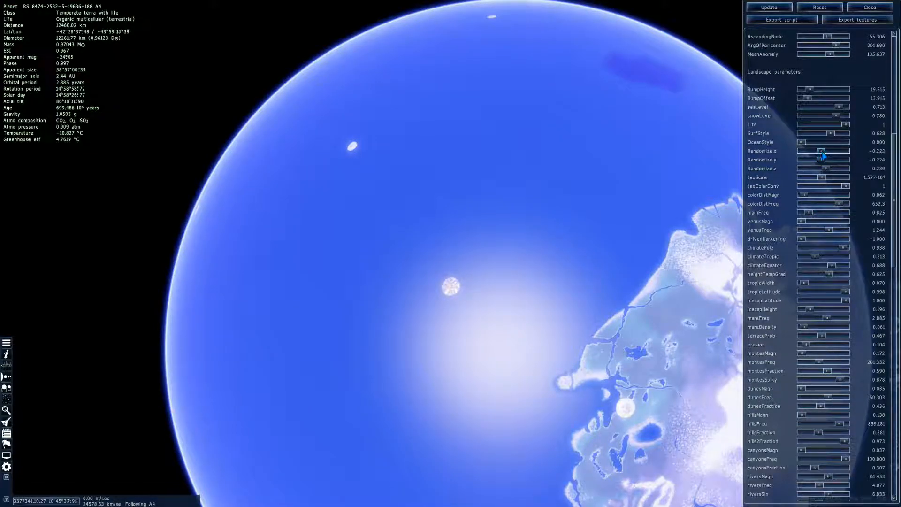
{"action": "left_click", "coordinate": [769, 7]}
{"action": "right_click_drag", "start_coordinate": [573, 196], "coordinate": [608, 52]}
Accelerate time while turning around planet A4, and slow it back down once its new landmasses are lit
{"action": "right_click_drag", "start_coordinate": [560, 232], "coordinate": [532, 233]}
{"action": "key", "text": "d"}
{"action": "mouse_move", "coordinate": [532, 233]}
{"action": "left_mouse_down"}
{"action": "mouse_move", "coordinate": [676, 206]}
{"action": "mouse_move", "coordinate": [516, 234]}
{"action": "left_mouse_up"}
{"action": "key", "text": "l"}
{"action": "key", "text": "l"}
{"action": "key", "text": "l"}
{"action": "key", "text": "k"}
{"action": "key", "text": "k"}
{"action": "left_click_drag", "start_coordinate": [329, 215], "coordinate": [210, 208]}
{"action": "right_click_drag", "start_coordinate": [329, 215], "coordinate": [321, 161]}
{"action": "key", "text": "k"}
Move in and out around planet A4 to examine the shape and coastlines of its new continent
{"action": "left_click_drag", "start_coordinate": [329, 215], "coordinate": [389, 251]}
{"action": "key", "text": "w"}
{"action": "right_click_drag", "start_coordinate": [329, 215], "coordinate": [281, 237]}
{"action": "left_click_drag", "start_coordinate": [329, 215], "coordinate": [345, 153]}
{"action": "key", "text": "s"}
{"action": "right_click_drag", "start_coordinate": [330, 215], "coordinate": [375, 254]}
{"action": "key", "text": "w"}
{"action": "left_click_drag", "start_coordinate": [329, 215], "coordinate": [366, 328]}
{"action": "right_click_drag", "start_coordinate": [330, 215], "coordinate": [399, 212]}
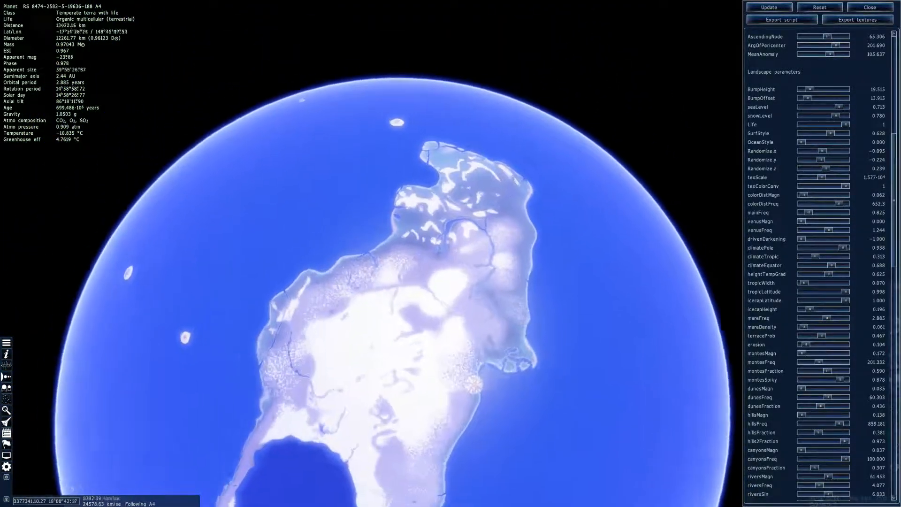
Move around planet A4 at different distances and angles to examine its snowy continent and round inland sea
{"action": "key", "text": "s"}
{"action": "left_click_drag", "start_coordinate": [329, 215], "coordinate": [437, 90]}
{"action": "right_click_drag", "start_coordinate": [329, 215], "coordinate": [385, 199]}
{"action": "key", "text": "w"}
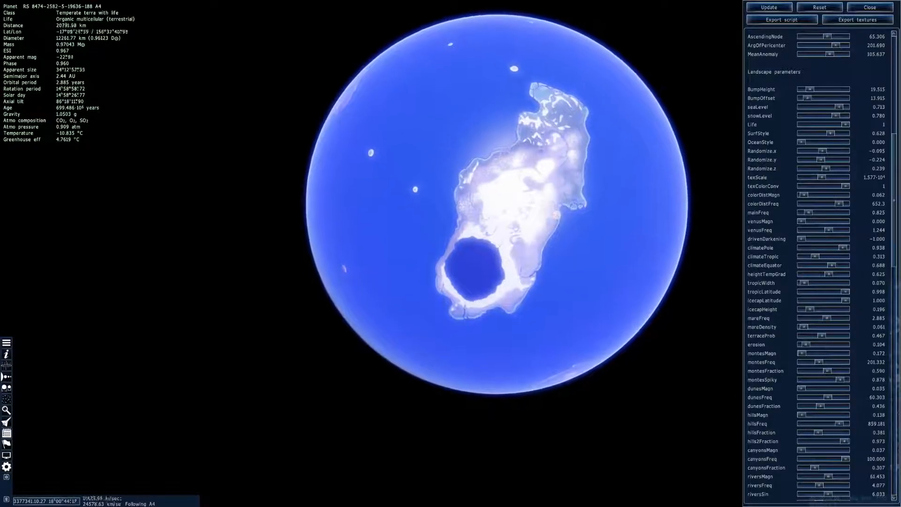
{"action": "left_click_drag", "start_coordinate": [563, 300], "coordinate": [444, 436]}
{"action": "key", "text": "s"}
{"action": "key", "text": "w"}
{"action": "key", "text": "s"}
{"action": "key", "text": "w"}
{"action": "key", "text": "a"}
{"action": "key", "text": "d"}
{"action": "key", "text": "w"}
{"action": "key", "text": "w"}
{"action": "key", "text": "a"}
{"action": "key", "text": "s"}
{"action": "key", "text": "w"}
Lower SurfStyle to 0.267 and on to -0.039, updating planet A4 each time and viewing its recoloured surface
{"action": "left_click_drag", "start_coordinate": [546, 225], "coordinate": [532, 256]}
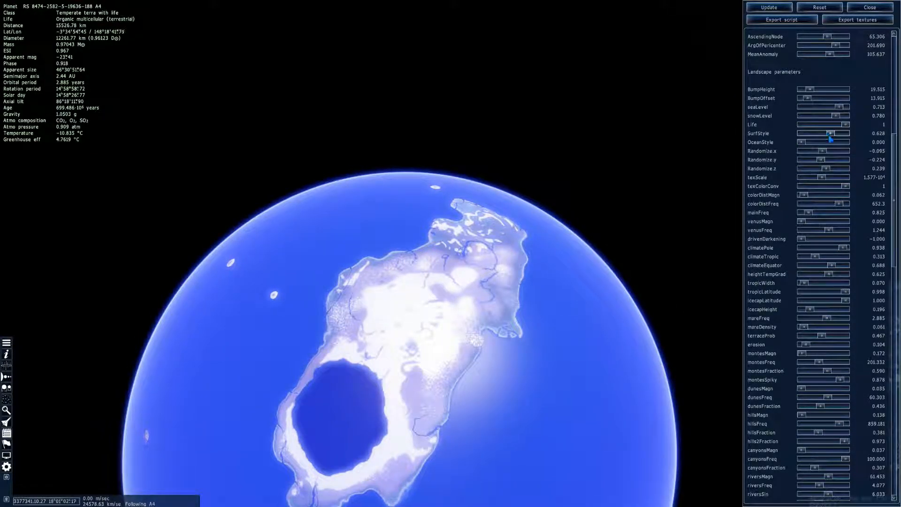
{"action": "left_click", "coordinate": [765, 8]}
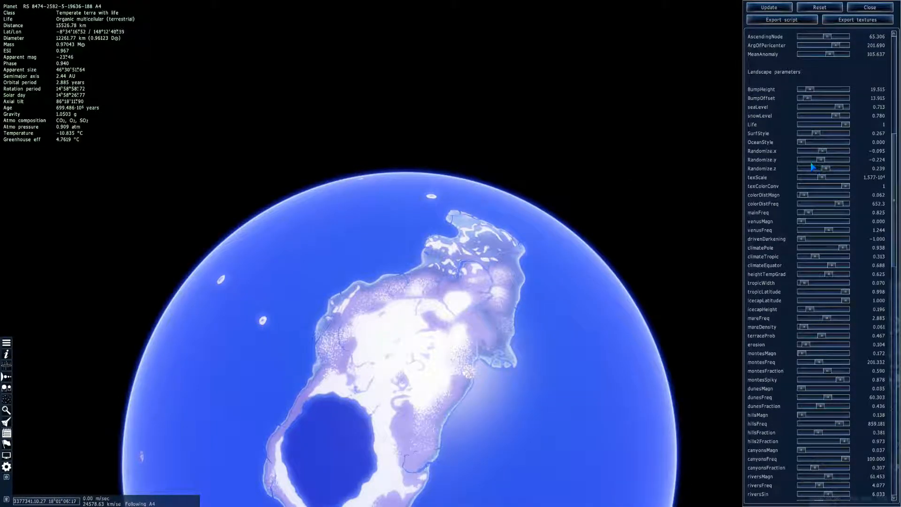
{"action": "left_click", "coordinate": [769, 8]}
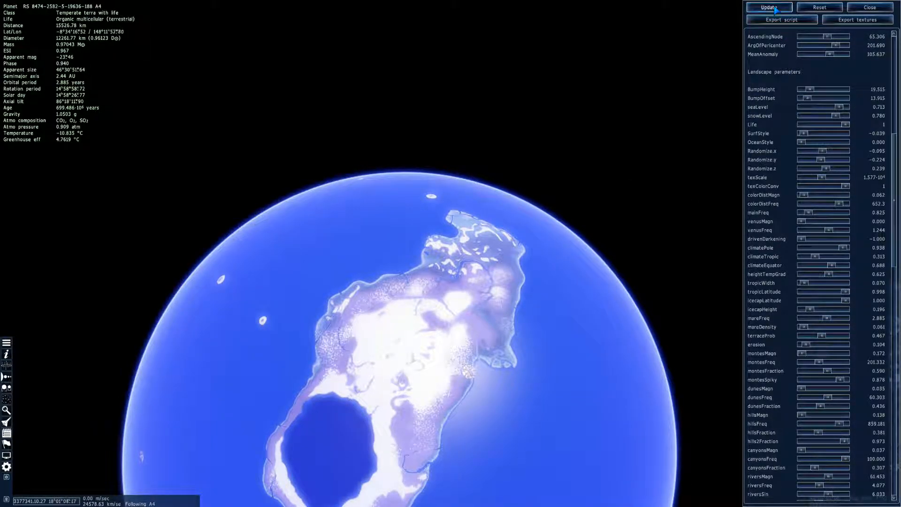
{"action": "scroll", "coordinate": [499, 282], "scroll_direction": "up", "scroll_amount": 5}
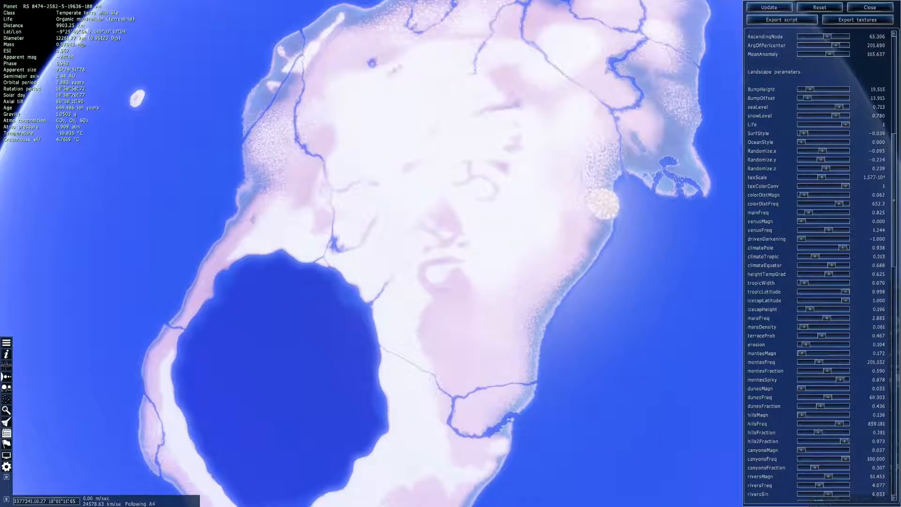
{"action": "right_click_drag", "start_coordinate": [500, 281], "coordinate": [442, 289]}
{"action": "scroll", "coordinate": [442, 289], "scroll_direction": "down", "scroll_amount": 4}
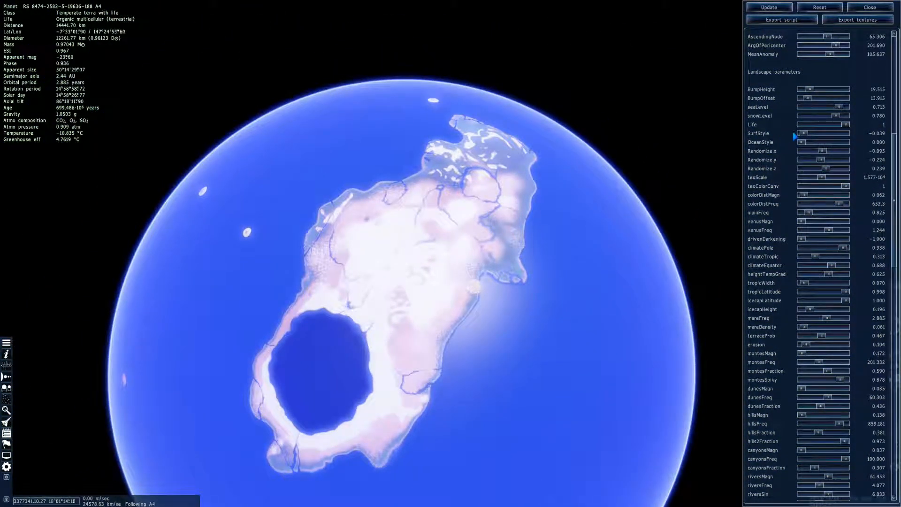
Try texScale at 37.59 and at 1.391, updating planet A4 after each change to compare the surface textures
{"action": "left_click_drag", "start_coordinate": [811, 179], "coordinate": [807, 178]}
{"action": "left_click", "coordinate": [769, 7]}
{"action": "right_click_drag", "start_coordinate": [584, 188], "coordinate": [577, 192]}
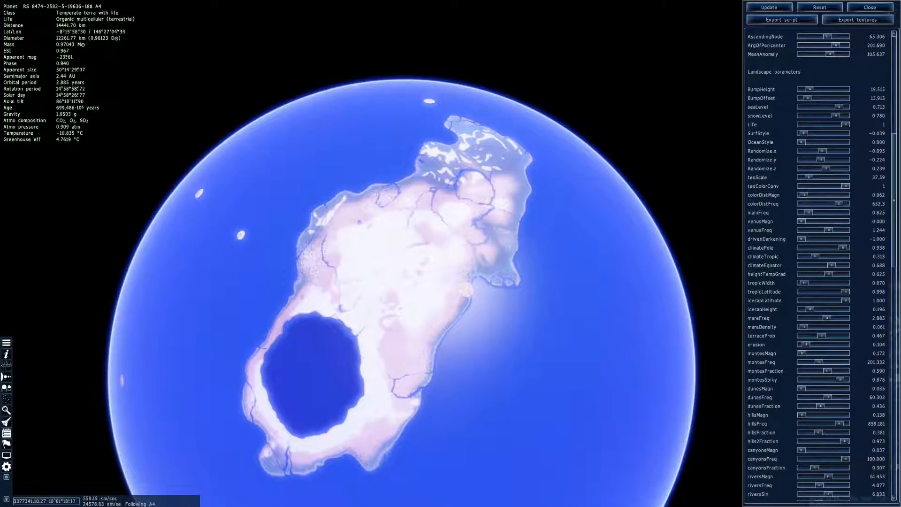
{"action": "left_click_drag", "start_coordinate": [804, 180], "coordinate": [802, 178]}
{"action": "left_click", "coordinate": [768, 7]}
{"action": "right_click_drag", "start_coordinate": [535, 197], "coordinate": [520, 203]}
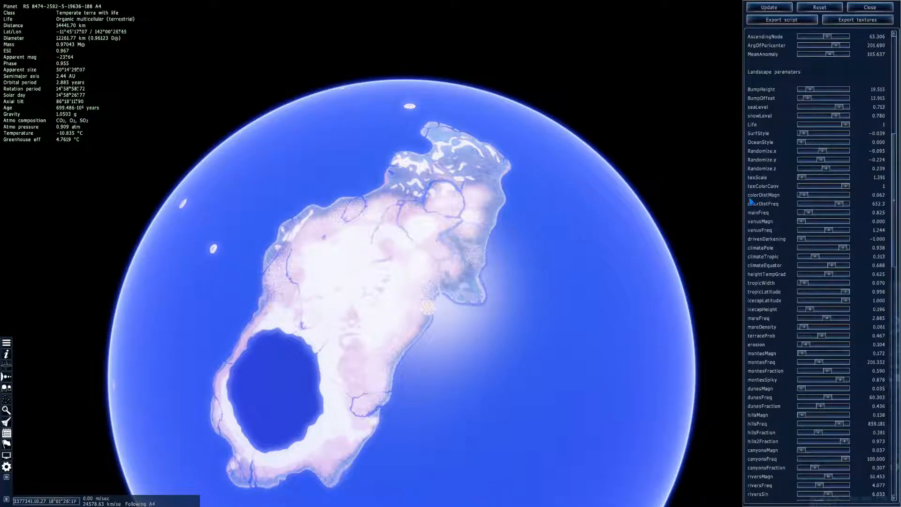
Raise texScale, set climatePole to 0.873, climateTropic to 0.341, climateEquator to 0.667 and heightTempGrad to 0.690, and update planet A4
{"action": "left_click", "coordinate": [768, 7]}
{"action": "right_click_drag", "start_coordinate": [535, 249], "coordinate": [546, 263]}
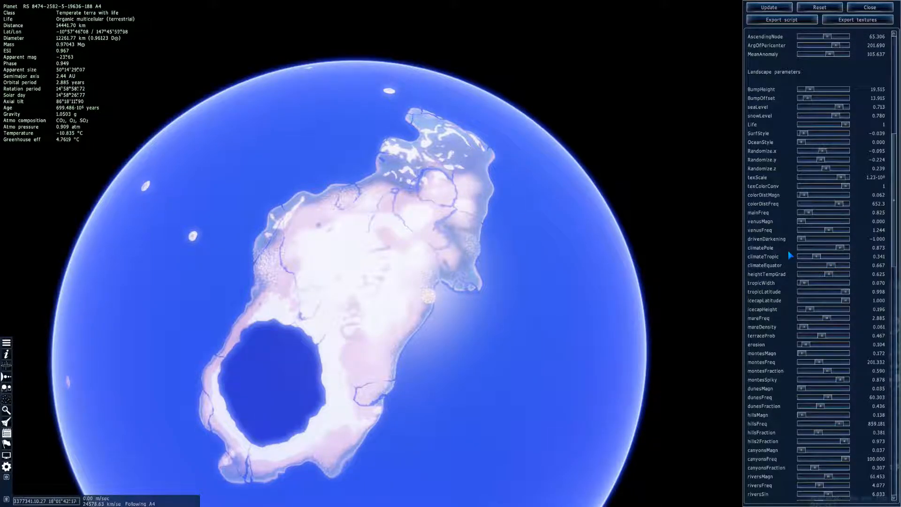
{"action": "scroll", "coordinate": [786, 248], "scroll_direction": "down", "scroll_amount": 3}
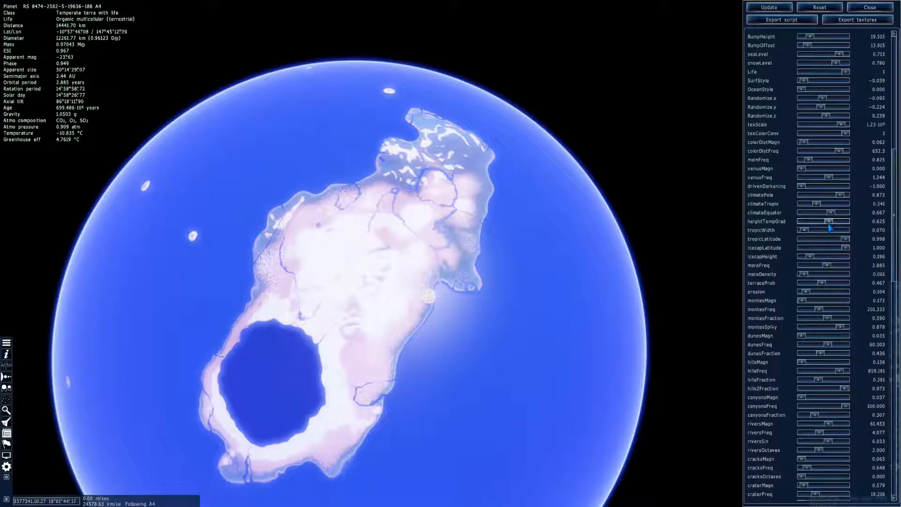
{"action": "left_click", "coordinate": [770, 7]}
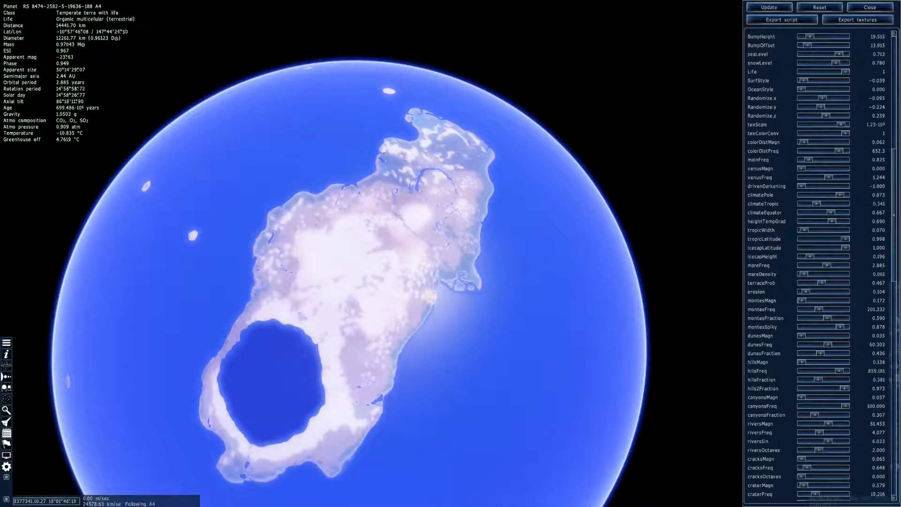
Set erosion to 0.690 and icecapHeight to 0.659, update planet A4 and turn around it to inspect the oceans
{"action": "right_click_drag", "start_coordinate": [572, 196], "coordinate": [605, 385]}
{"action": "scroll", "coordinate": [770, 239], "scroll_direction": "up", "scroll_amount": 2}
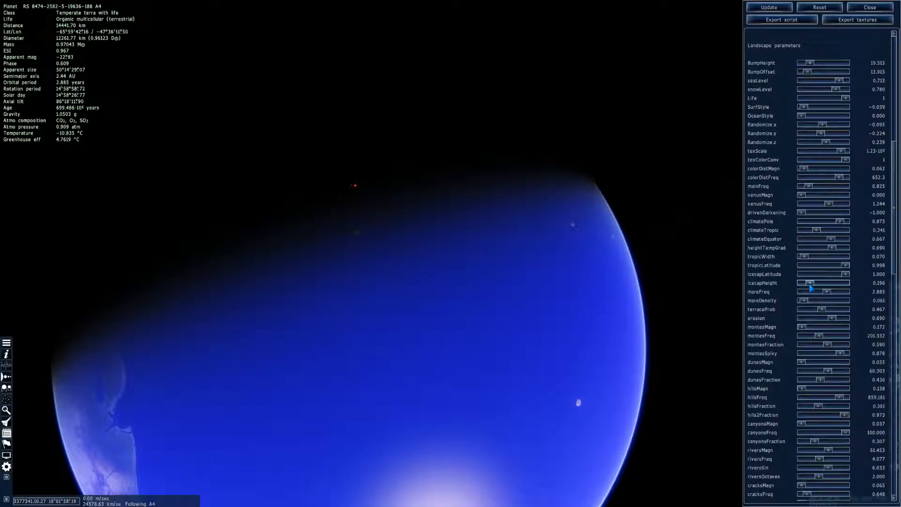
{"action": "left_click", "coordinate": [777, 10]}
{"action": "right_click_drag", "start_coordinate": [357, 357], "coordinate": [502, 99]}
{"action": "right_click_drag", "start_coordinate": [405, 364], "coordinate": [526, 328]}
Accelerate time to watch planet A4 rotate beneath the view, and slow it back down
{"action": "key", "text": "l"}
{"action": "key", "text": "l"}
{"action": "key", "text": "l"}
{"action": "key", "text": "l"}
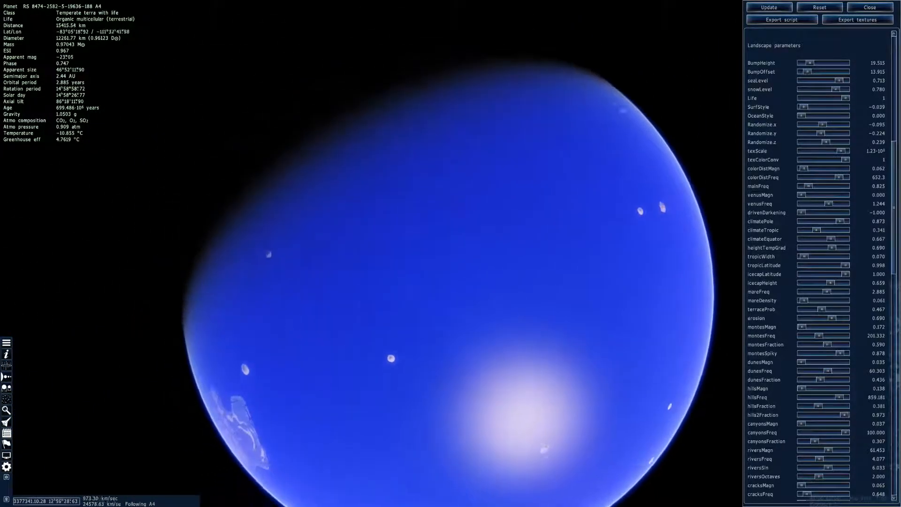
{"action": "key", "text": "l"}
{"action": "key", "text": "l"}
{"action": "key", "text": "l"}
{"action": "key", "text": "l"}
{"action": "key", "text": "l"}
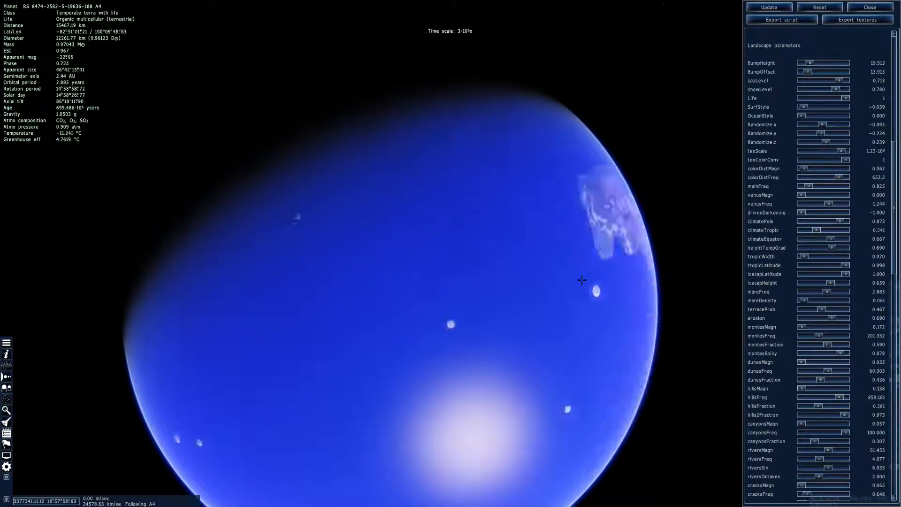
{"action": "key", "text": "k"}
{"action": "key", "text": "k"}
{"action": "key", "text": "k"}
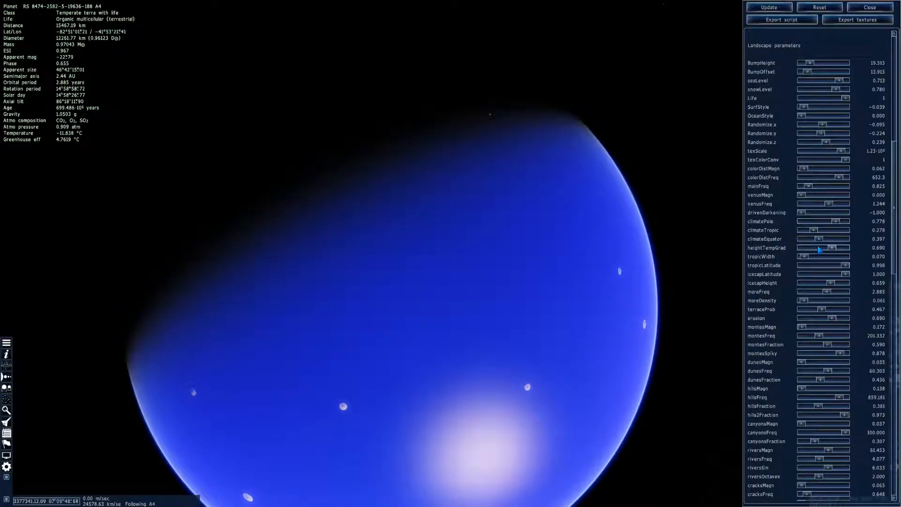
Set climatePole to 0.778, climateTropic to 0.278, climateEquator to 0.500 and icecapLatitude to 0.810, and update planet A4
{"action": "left_click", "coordinate": [825, 240]}
{"action": "left_click", "coordinate": [770, 10]}
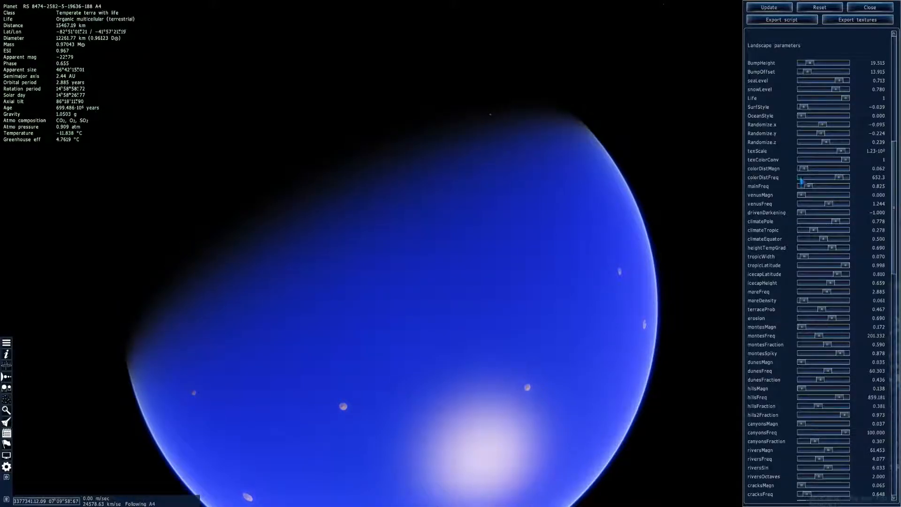
{"action": "left_click", "coordinate": [770, 7]}
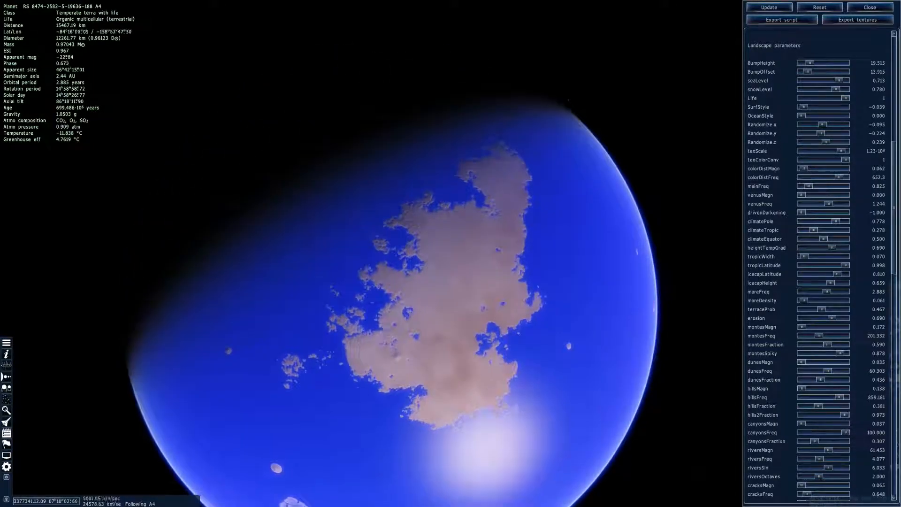
Turn to planet A4's night side, raise the exposure to 66.247 to inspect the dark landmass, and restore it to 1
{"action": "right_click_drag", "start_coordinate": [423, 366], "coordinate": [551, 67]}
{"action": "key", "text": "period"}
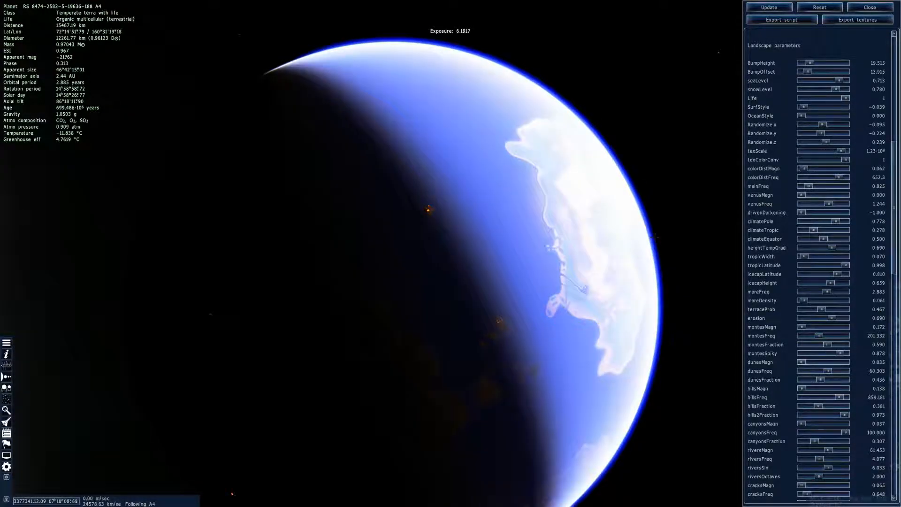
{"action": "key", "text": "period"}
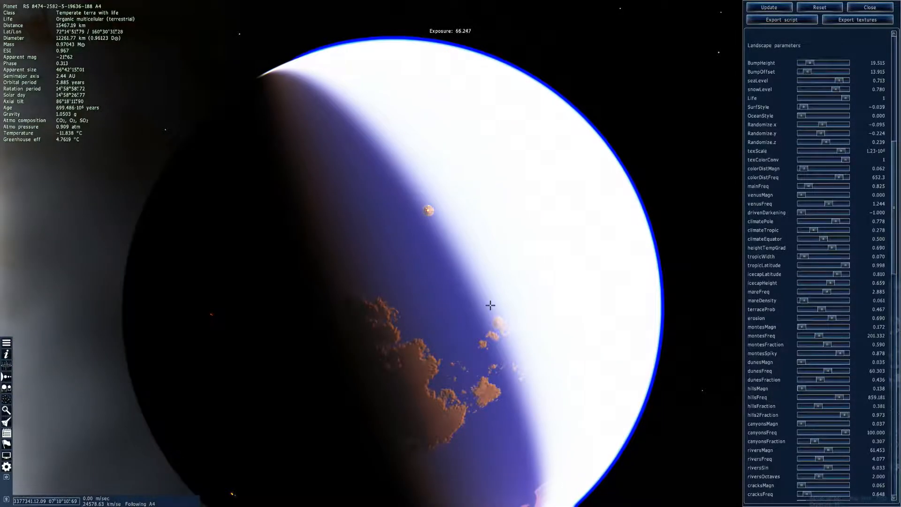
{"action": "key", "text": "comma"}
{"action": "key", "text": "comma"}
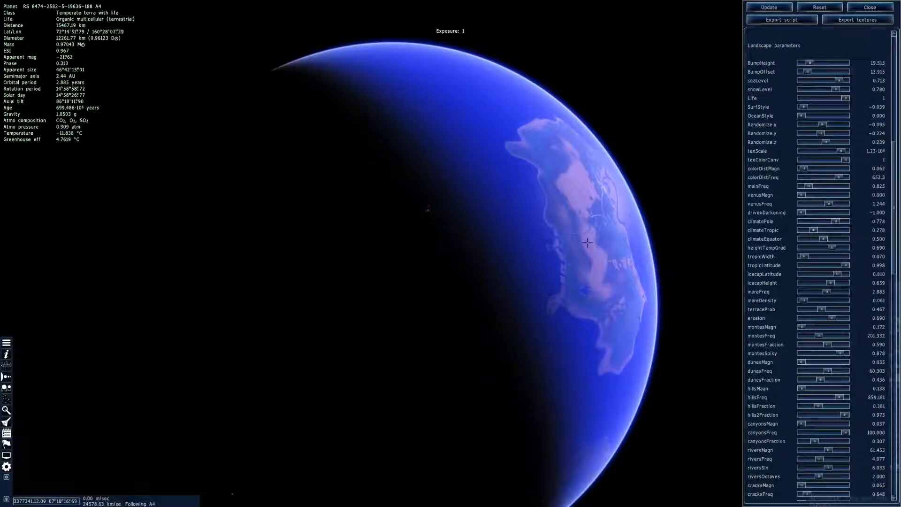
Fly down to planet A4's surface and examine the banded mountains along the coast up close
{"action": "right_click_drag", "start_coordinate": [469, 263], "coordinate": [303, 382]}
{"action": "left_click_drag", "start_coordinate": [394, 352], "coordinate": [608, 443]}
{"action": "key", "text": "w"}
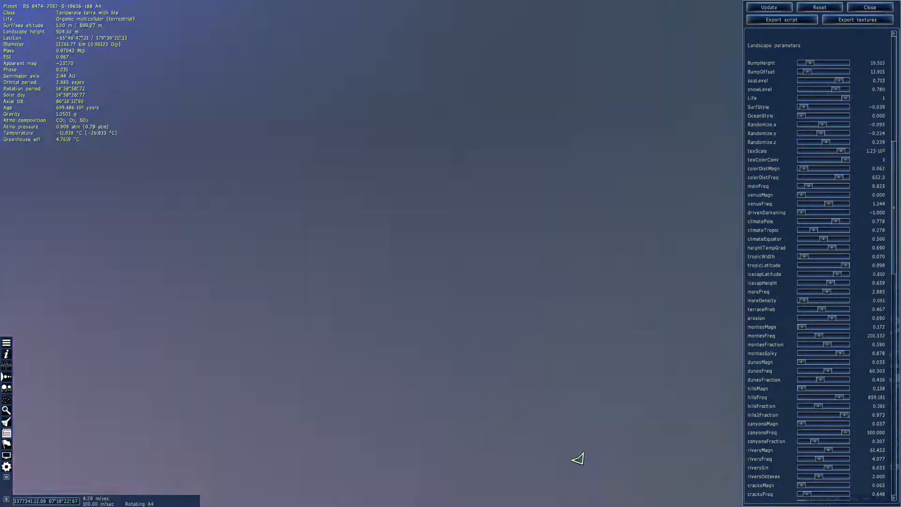
{"action": "scroll", "coordinate": [633, 426], "scroll_direction": "up", "scroll_amount": 8}
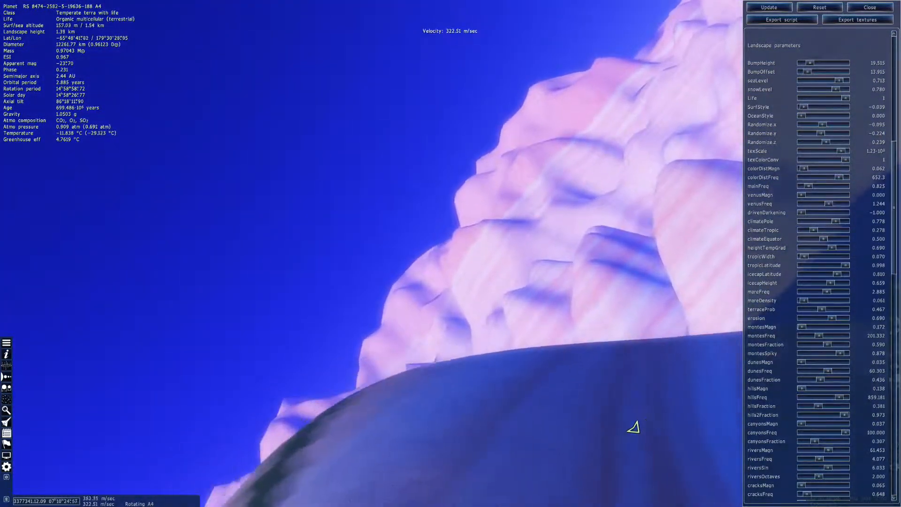
{"action": "scroll", "coordinate": [609, 443], "scroll_direction": "up", "scroll_amount": 3}
{"action": "left_click_drag", "start_coordinate": [609, 443], "coordinate": [420, 483]}
{"action": "key", "text": "w"}
{"action": "left_click_drag", "start_coordinate": [338, 203], "coordinate": [412, 268]}
{"action": "key", "text": "s"}
Climb above the island chains at a higher flight speed and head towards the large landmass on the horizon
{"action": "scroll", "coordinate": [412, 268], "scroll_direction": "up", "scroll_amount": 12}
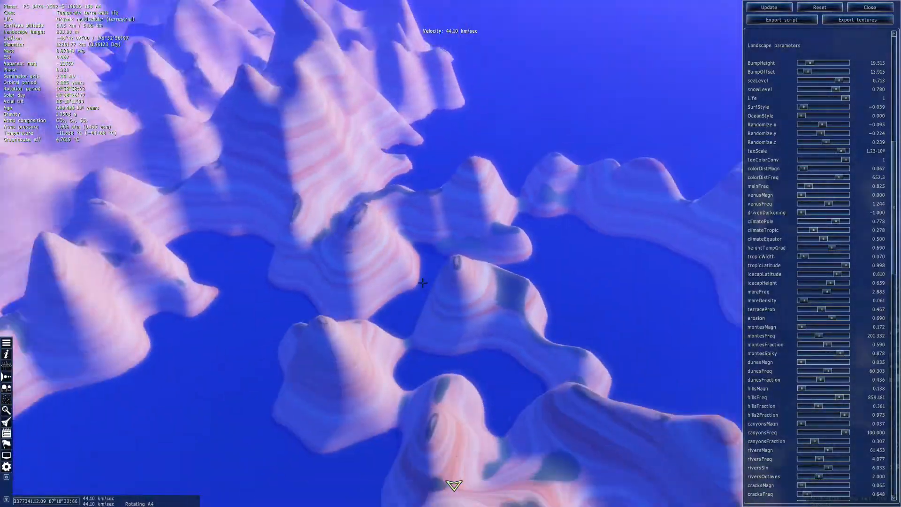
{"action": "scroll", "coordinate": [413, 268], "scroll_direction": "up", "scroll_amount": 5}
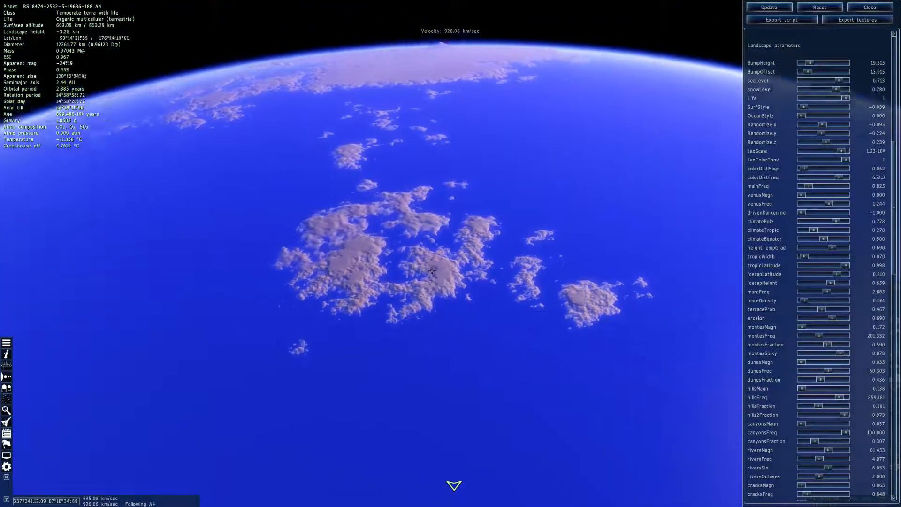
{"action": "left_click_drag", "start_coordinate": [412, 267], "coordinate": [413, 188]}
{"action": "key", "text": "w"}
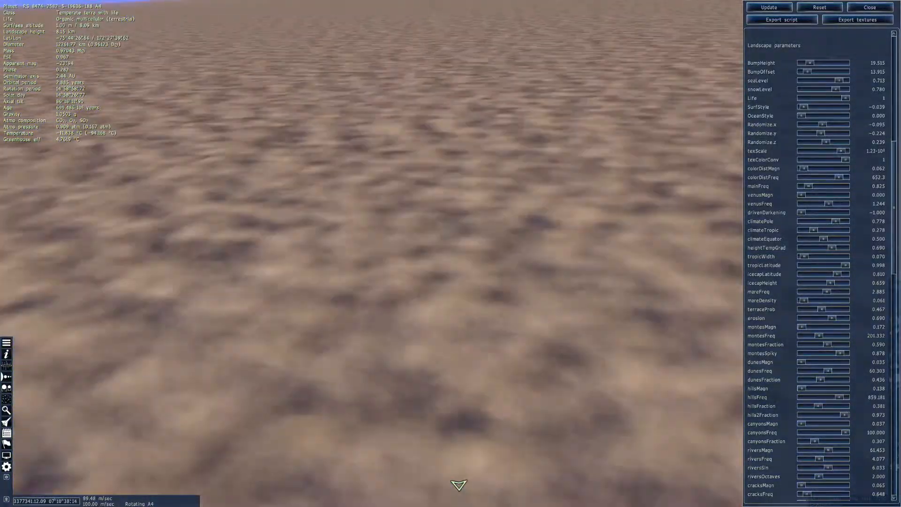
{"action": "key", "text": "1"}
{"action": "left_click_drag", "start_coordinate": [413, 188], "coordinate": [295, 110]}
{"action": "key", "text": "w"}
{"action": "key", "text": "d"}
Survey the landmass and neighbouring sea at low altitude, dip below the water, and climb back out into space
{"action": "left_click_drag", "start_coordinate": [450, 252], "coordinate": [97, 225]}
{"action": "left_click_drag", "start_coordinate": [451, 236], "coordinate": [563, 94]}
{"action": "key", "text": "s"}
{"action": "scroll", "coordinate": [437, 230], "scroll_direction": "up", "scroll_amount": 10}
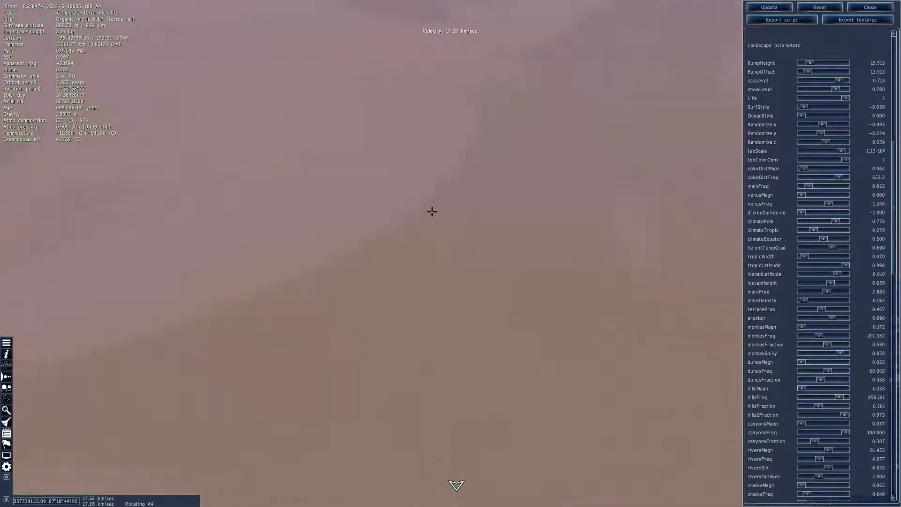
{"action": "scroll", "coordinate": [431, 212], "scroll_direction": "up", "scroll_amount": 8}
{"action": "key", "text": "d"}
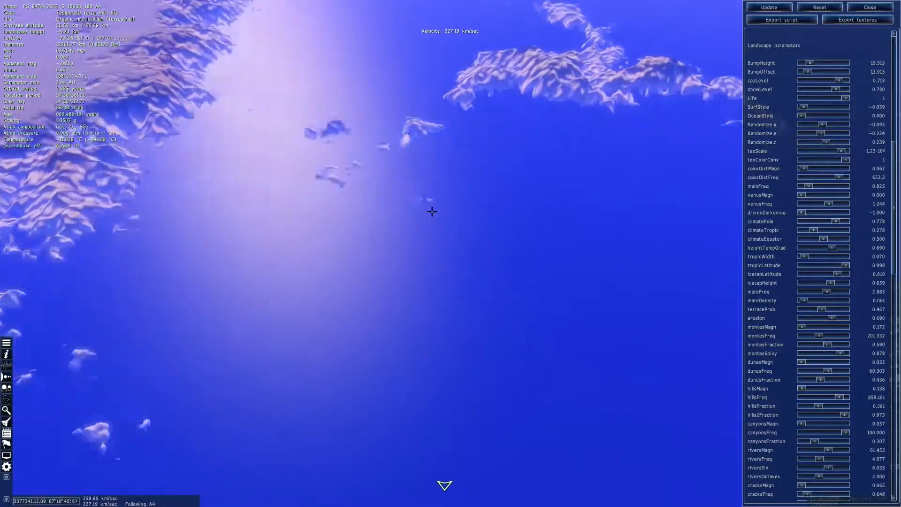
{"action": "scroll", "coordinate": [431, 212], "scroll_direction": "down", "scroll_amount": 10}
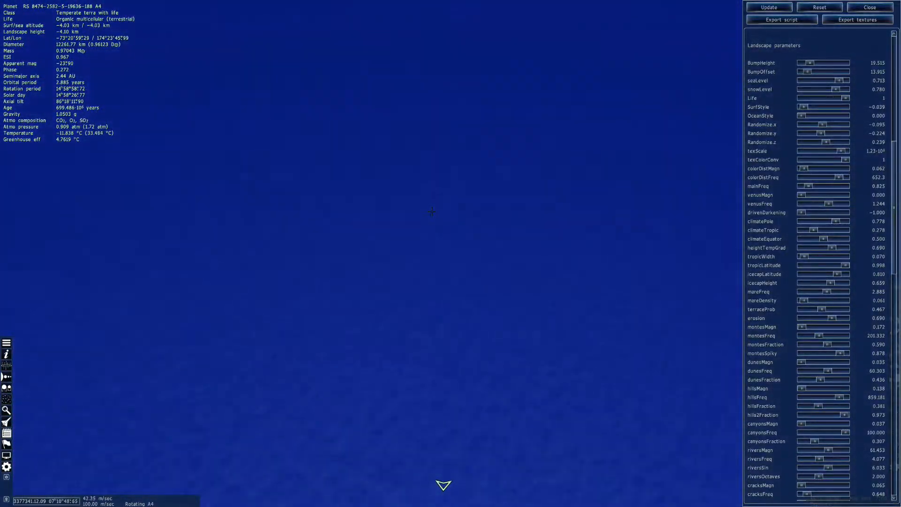
{"action": "scroll", "coordinate": [422, 205], "scroll_direction": "up", "scroll_amount": 5}
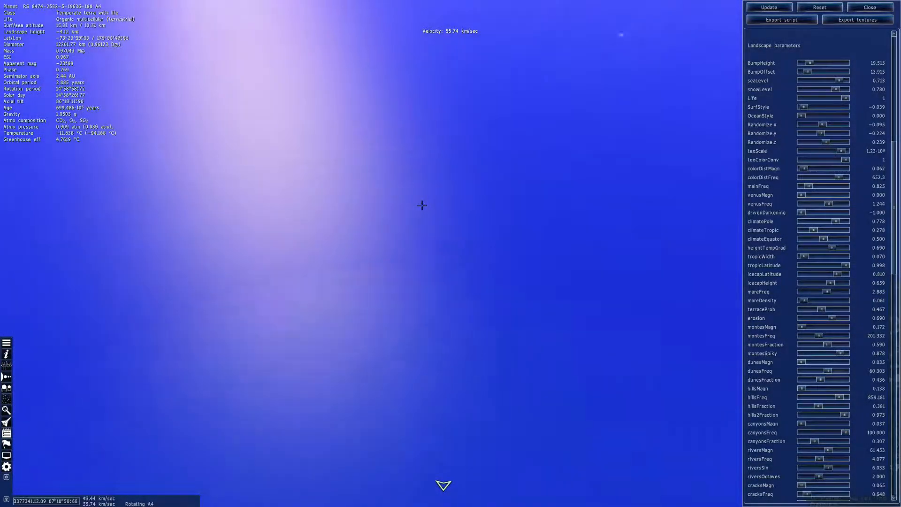
{"action": "scroll", "coordinate": [429, 242], "scroll_direction": "up", "scroll_amount": 3}
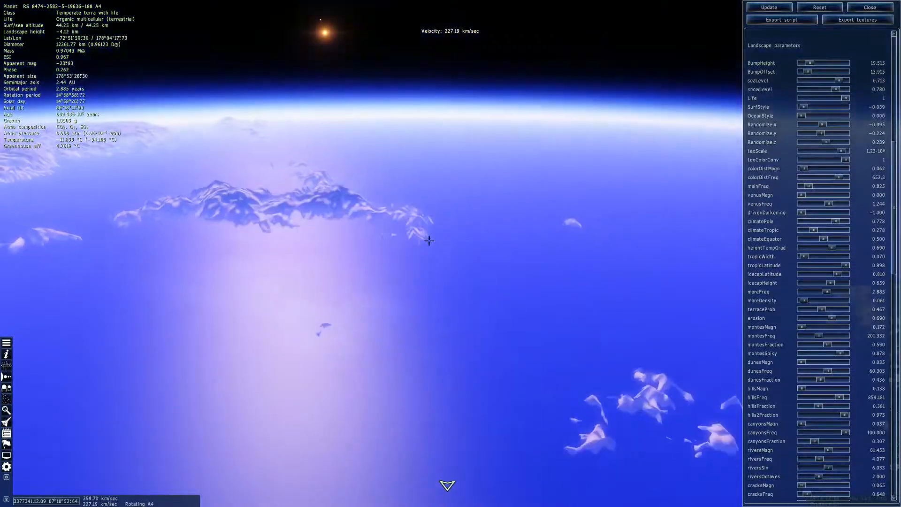
{"action": "scroll", "coordinate": [429, 242], "scroll_direction": "up", "scroll_amount": 5}
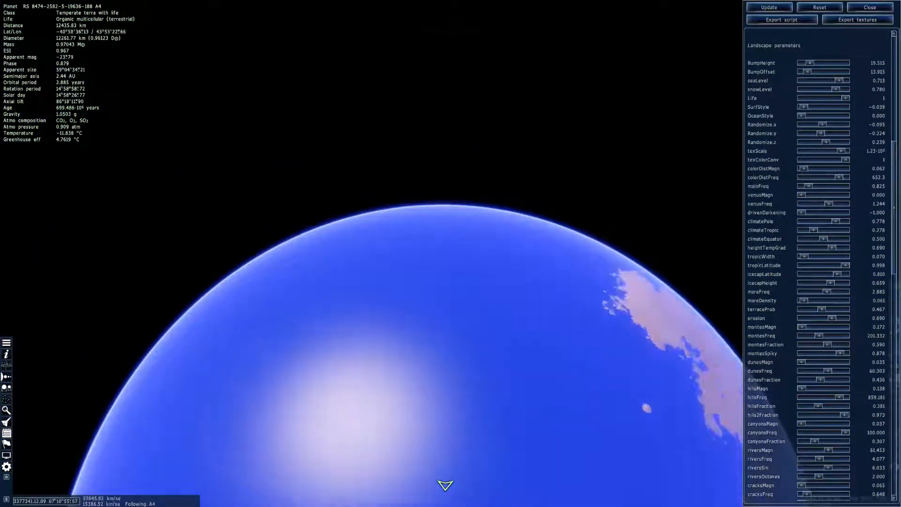
Circle planet A4 and close in on the continent with the round inland sea to inspect its colours and rivers
{"action": "right_click_drag", "start_coordinate": [429, 243], "coordinate": [601, 375]}
{"action": "key", "text": "s"}
{"action": "left_click_drag", "start_coordinate": [601, 376], "coordinate": [502, 28]}
{"action": "key", "text": "s"}
{"action": "key", "text": "a"}
{"action": "key", "text": "w"}
{"action": "key", "text": "d"}
{"action": "key", "text": "s"}
{"action": "left_click_drag", "start_coordinate": [404, 212], "coordinate": [446, 253]}
{"action": "key", "text": "w"}
{"action": "key", "text": "a"}
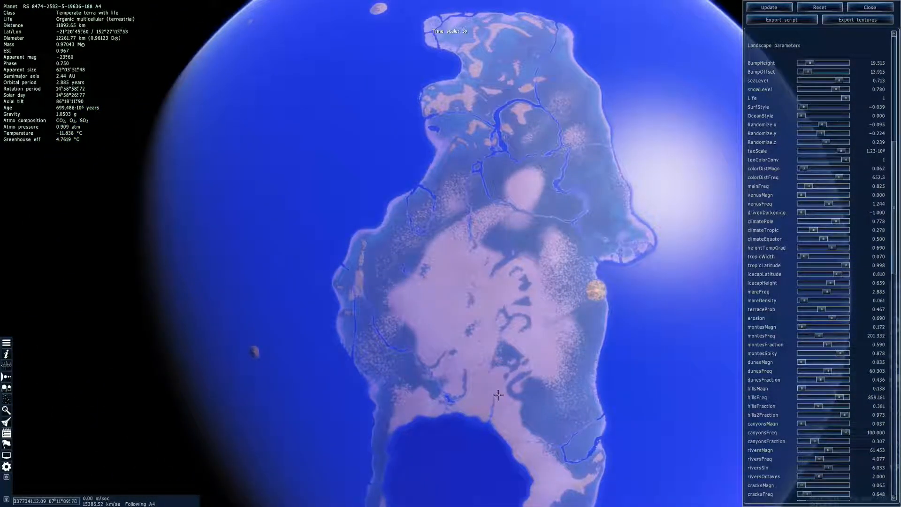
Run the simulation time backwards at up to -10000x to watch planet A4 rotate beneath its moons, and slow it to -1x
{"action": "key", "text": "l"}
{"action": "key", "text": "l"}
{"action": "key", "text": "l"}
{"action": "key", "text": "l"}
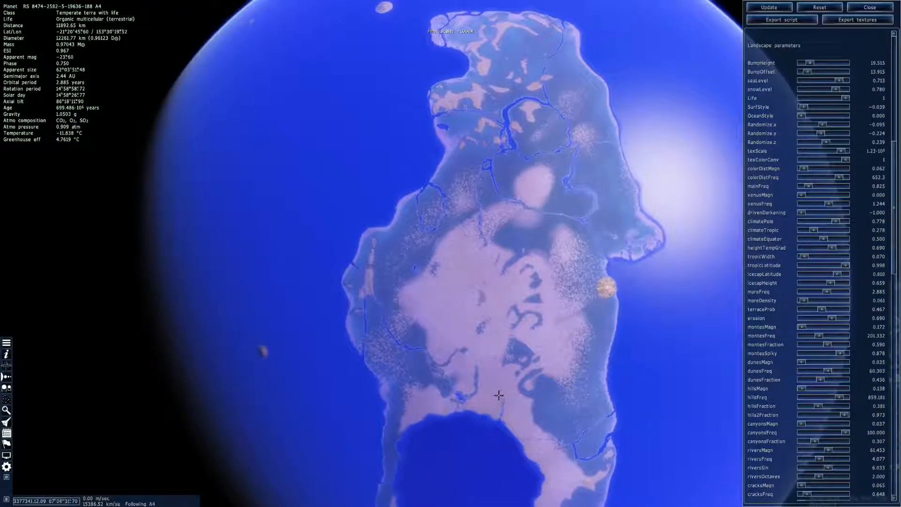
{"action": "key", "text": "k"}
{"action": "key", "text": "j"}
{"action": "key", "text": "j"}
{"action": "key", "text": "k"}
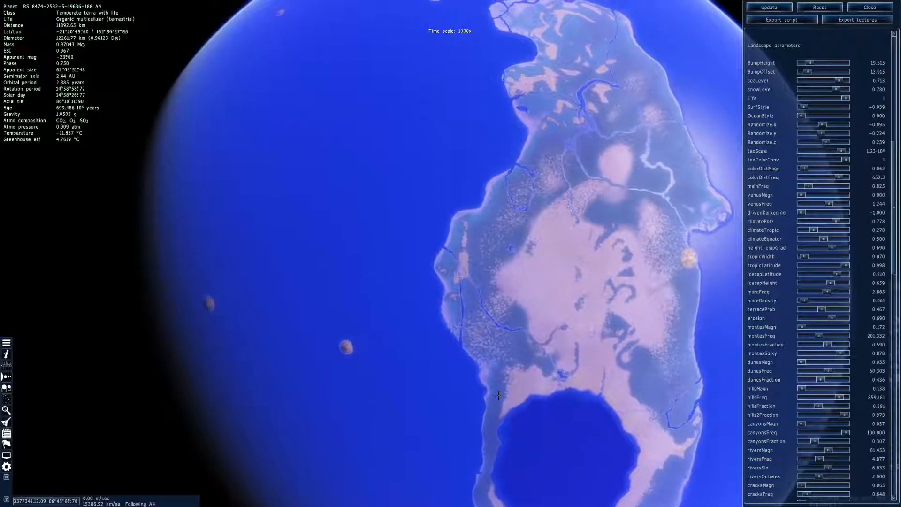
{"action": "key", "text": "l"}
{"action": "key", "text": "l"}
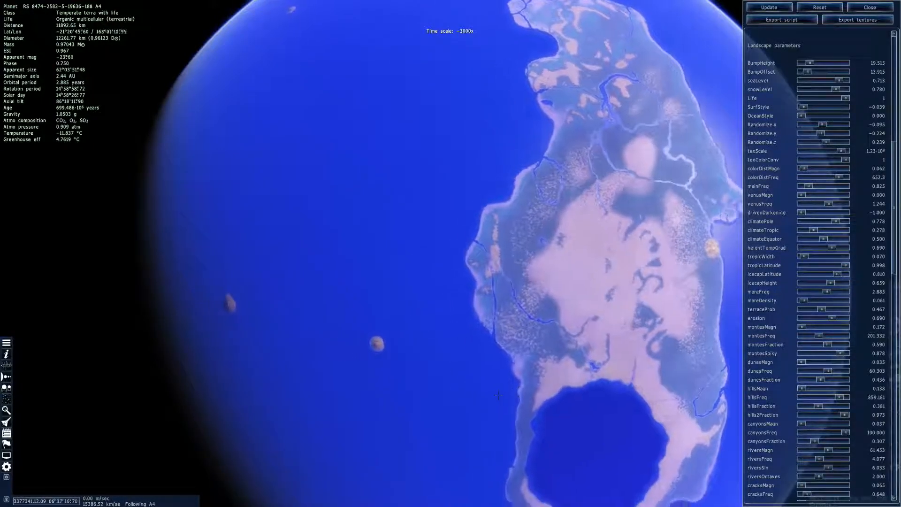
{"action": "key", "text": "j"}
{"action": "key", "text": "l"}
{"action": "key", "text": "j"}
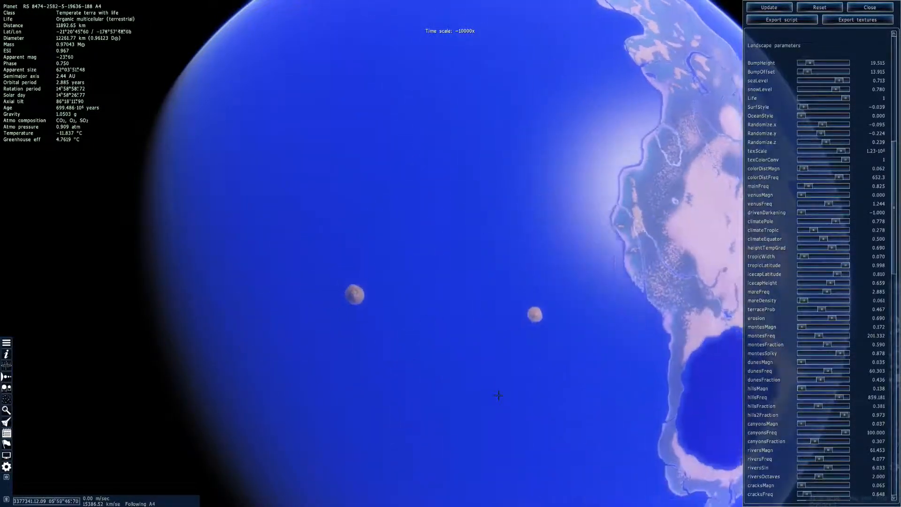
{"action": "key", "text": "k"}
{"action": "key", "text": "k"}
{"action": "key", "text": "k"}
{"action": "key", "text": "k"}
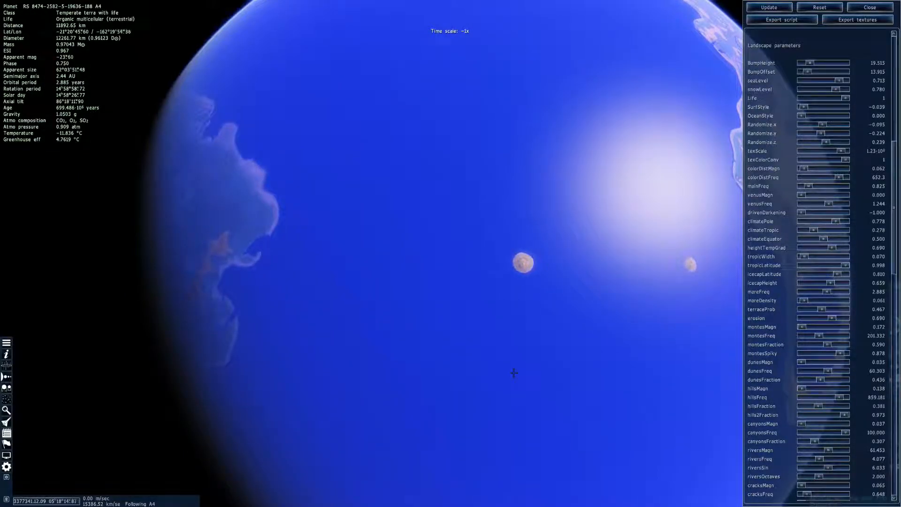
Bring the continent with the round inland sea into full view and set the landscape erosion to 0.294, applying the change
{"action": "right_click_drag", "start_coordinate": [514, 373], "coordinate": [310, 389]}
{"action": "key", "text": "s"}
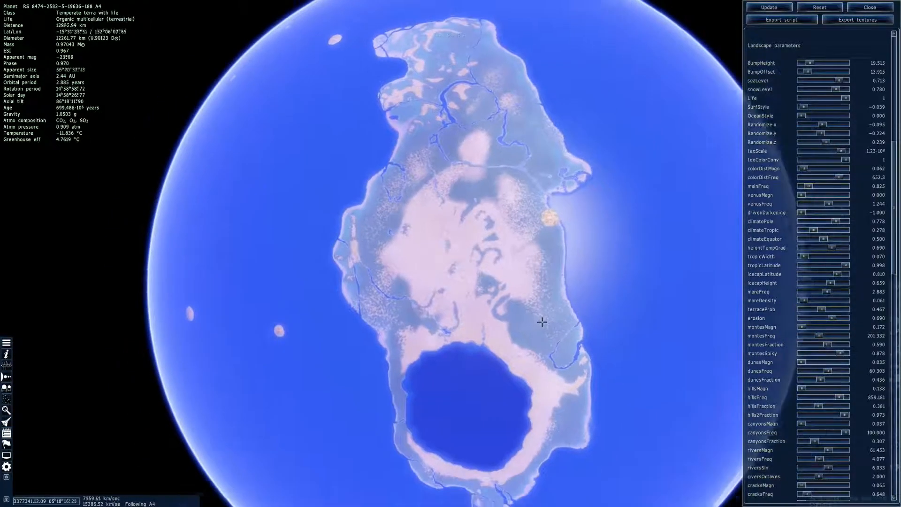
{"action": "left_click_drag", "start_coordinate": [542, 322], "coordinate": [576, 343]}
{"action": "key", "text": "w"}
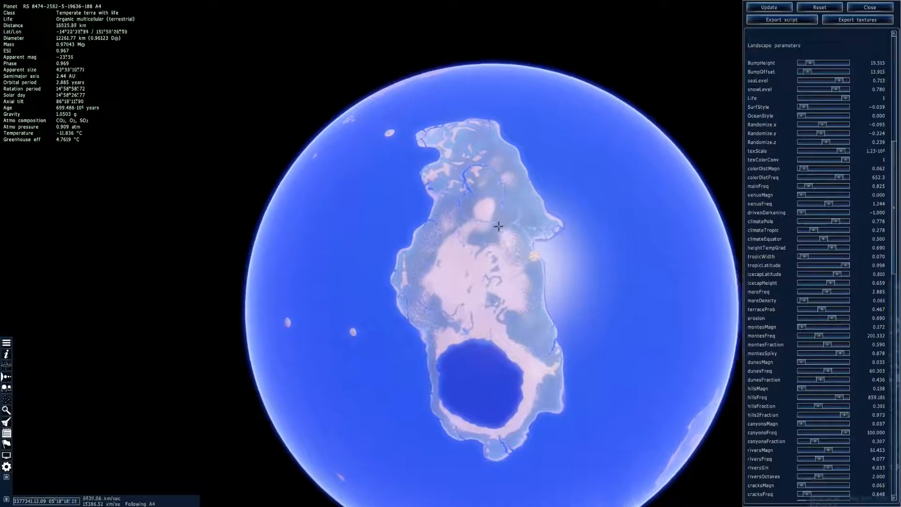
{"action": "right_click_drag", "start_coordinate": [499, 252], "coordinate": [577, 307]}
{"action": "right_click_drag", "start_coordinate": [634, 420], "coordinate": [543, 340]}
{"action": "left_click_drag", "start_coordinate": [836, 319], "coordinate": [830, 322]}
{"action": "left_click", "coordinate": [769, 8]}
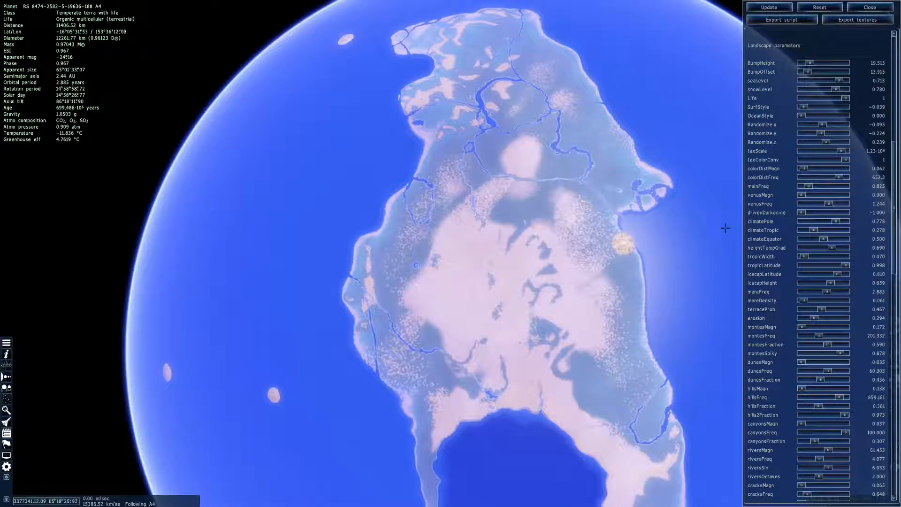
Set montesMagn to 0.476 and drivenDarkening to -0.683, applying both changes to the planet
{"action": "right_click_drag", "start_coordinate": [566, 316], "coordinate": [620, 339]}
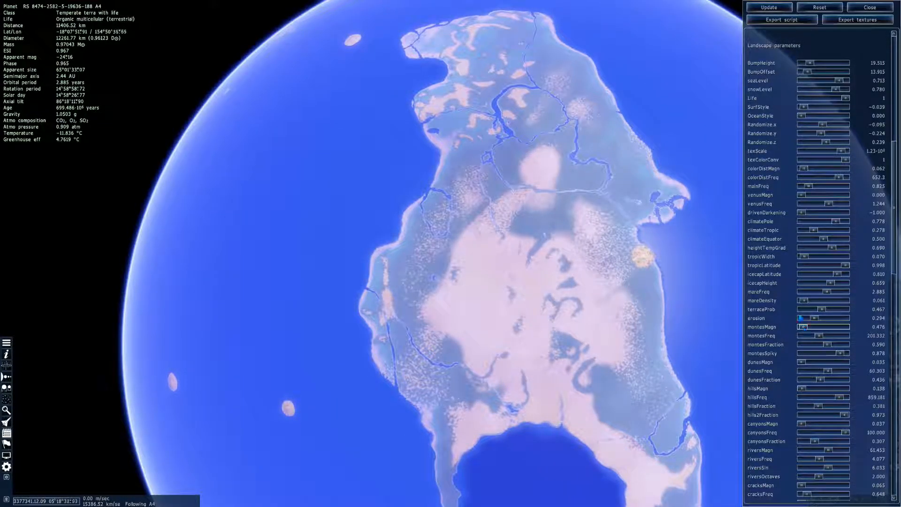
{"action": "left_click", "coordinate": [774, 8]}
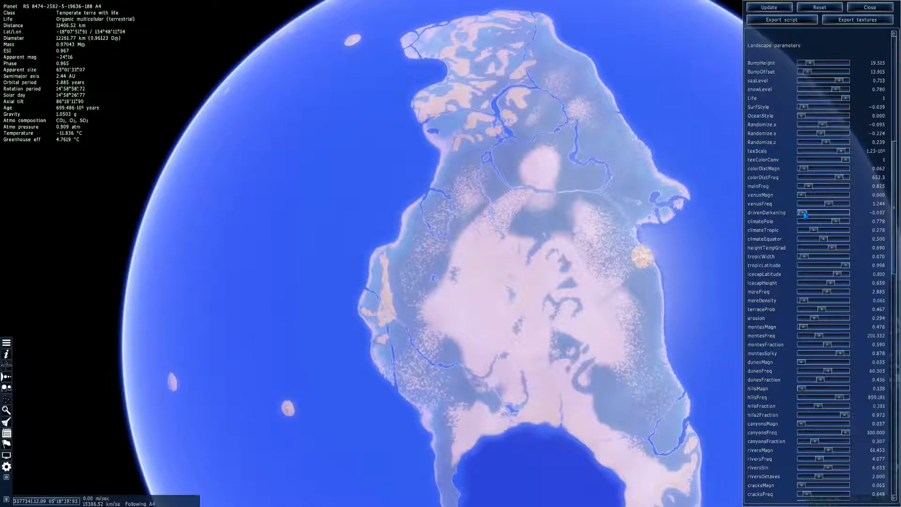
{"action": "left_click", "coordinate": [766, 11]}
Set colorDistMagn to 0.246 and SurfStyle to 0.214 to vary the continent's surface colours, applying each change
{"action": "right_click_drag", "start_coordinate": [649, 201], "coordinate": [610, 200]}
{"action": "left_click_drag", "start_coordinate": [649, 202], "coordinate": [712, 233]}
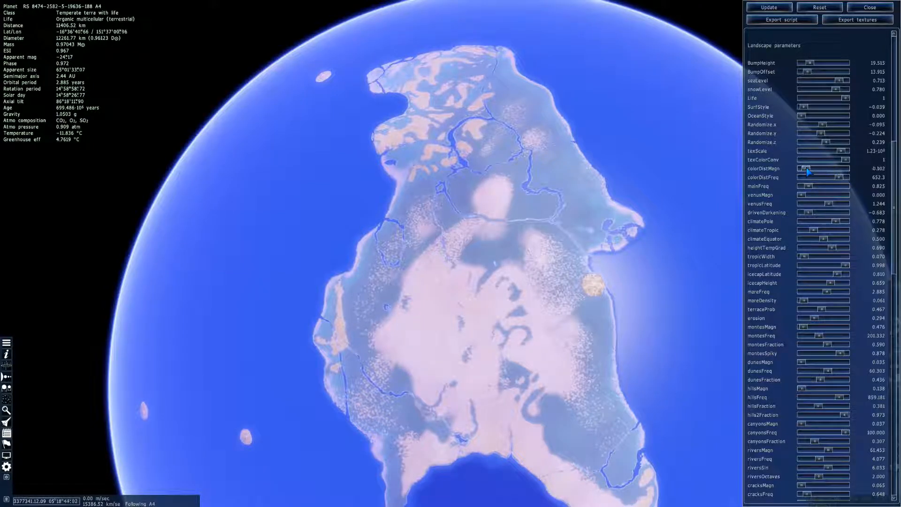
{"action": "left_click", "coordinate": [783, 7]}
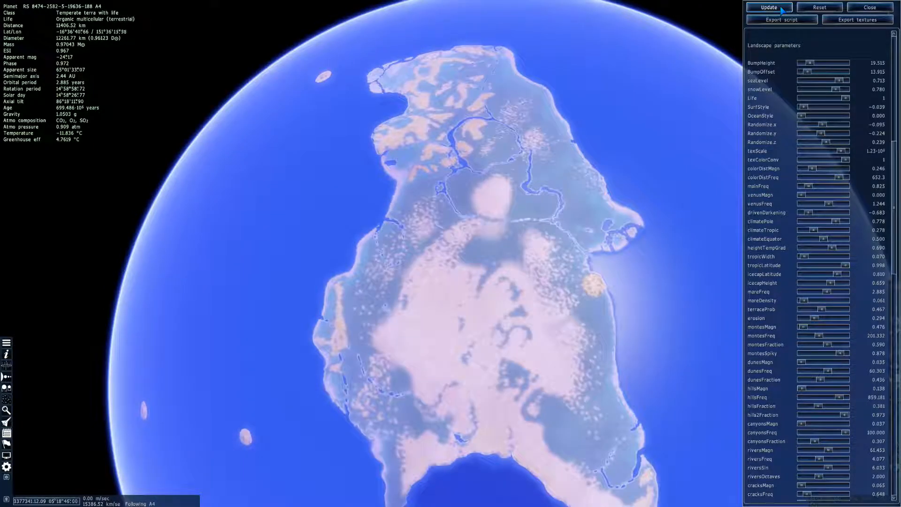
{"action": "scroll", "coordinate": [800, 156], "scroll_direction": "up", "scroll_amount": 3}
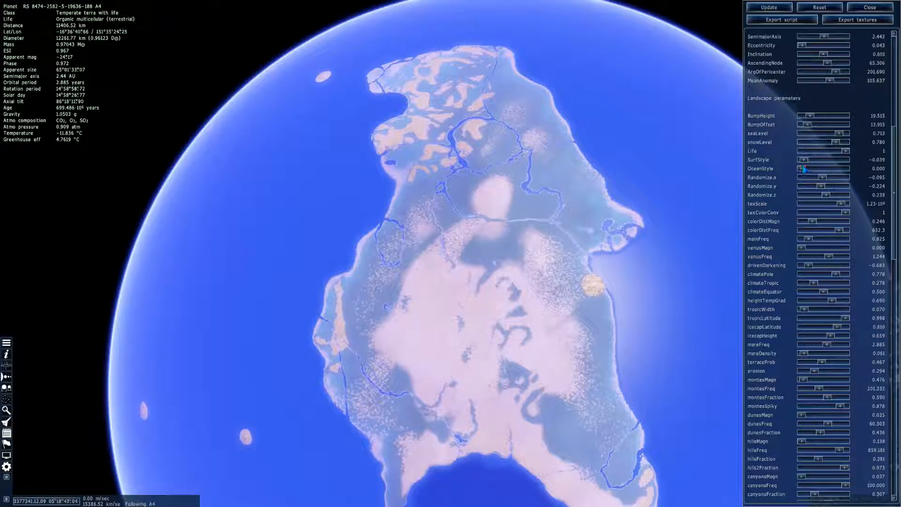
{"action": "left_click_drag", "start_coordinate": [803, 160], "coordinate": [814, 160]}
{"action": "left_click", "coordinate": [769, 7]}
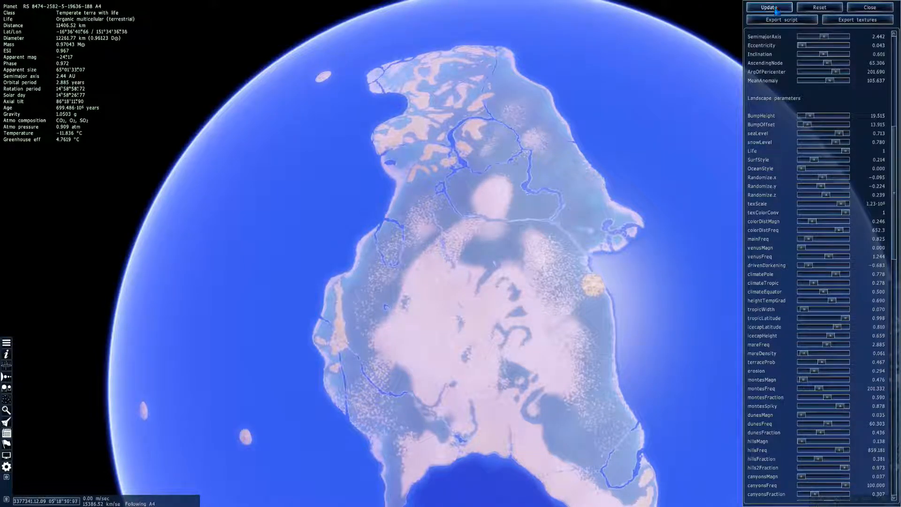
Inspect the continent's recoloured northern tip and set BumpHeight to 19.841, applying the change to the planet
{"action": "right_click_drag", "start_coordinate": [552, 226], "coordinate": [487, 302]}
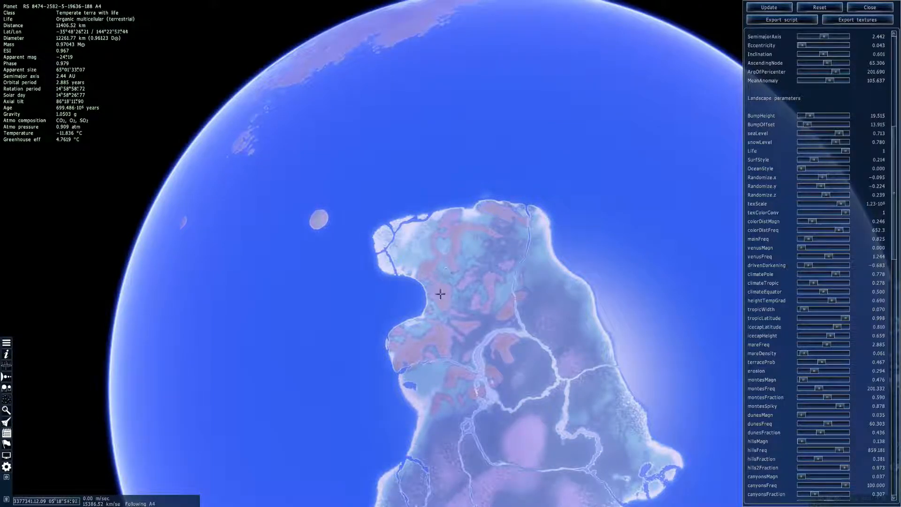
{"action": "right_click_drag", "start_coordinate": [567, 360], "coordinate": [605, 361]}
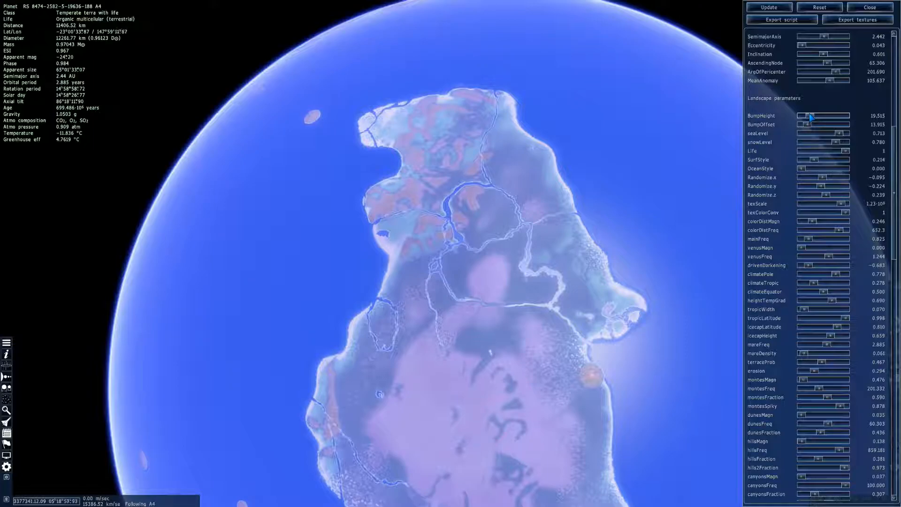
{"action": "left_click_drag", "start_coordinate": [810, 117], "coordinate": [812, 120]}
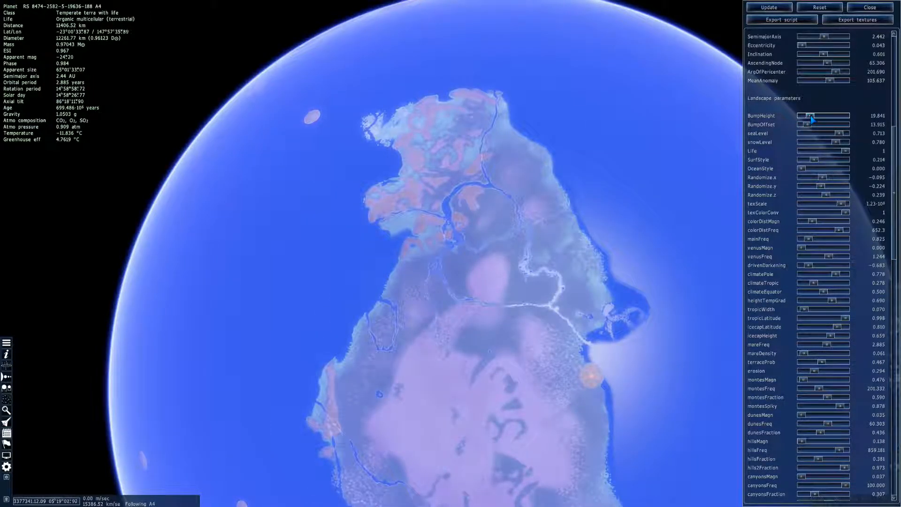
{"action": "left_click", "coordinate": [769, 7]}
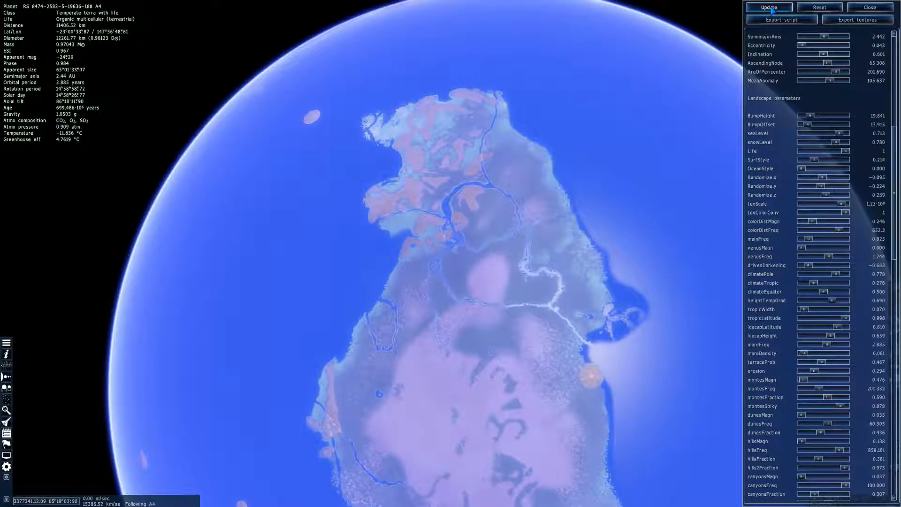
{"action": "right_click_drag", "start_coordinate": [601, 254], "coordinate": [605, 195]}
Set the dune parameters to dunesMagn 0.317, dunesFreq 68.254 and dunesFraction 0.500, applying them to the planet
{"action": "scroll", "coordinate": [895, 273], "scroll_direction": "down", "scroll_amount": 4}
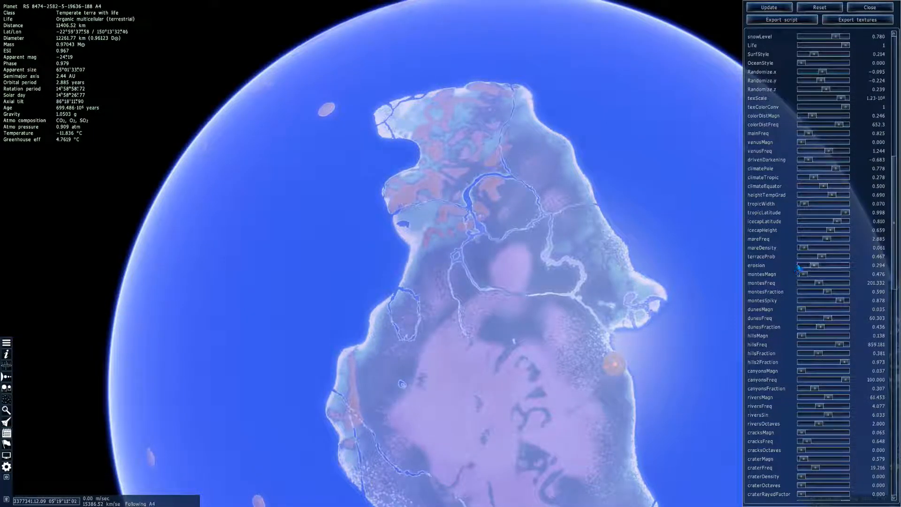
{"action": "scroll", "coordinate": [800, 277], "scroll_direction": "down", "scroll_amount": 2}
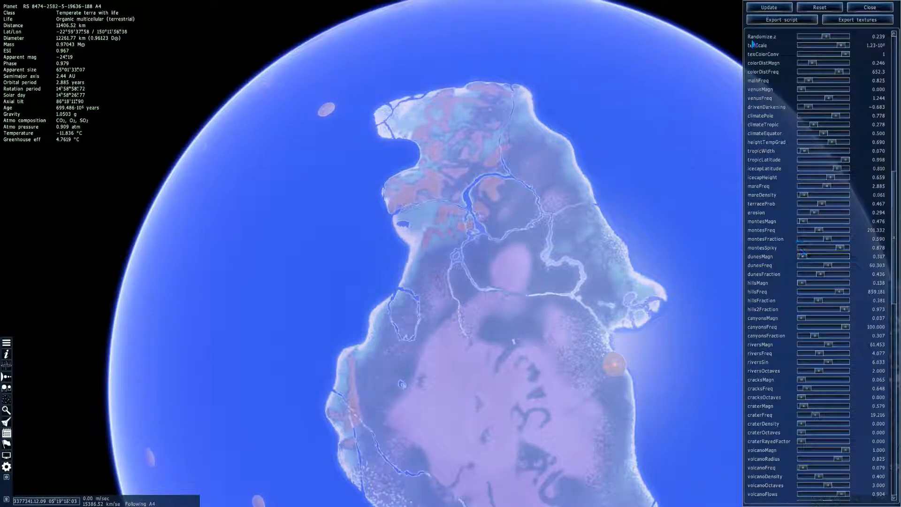
{"action": "left_click", "coordinate": [761, 7]}
{"action": "right_click_drag", "start_coordinate": [686, 257], "coordinate": [704, 142]}
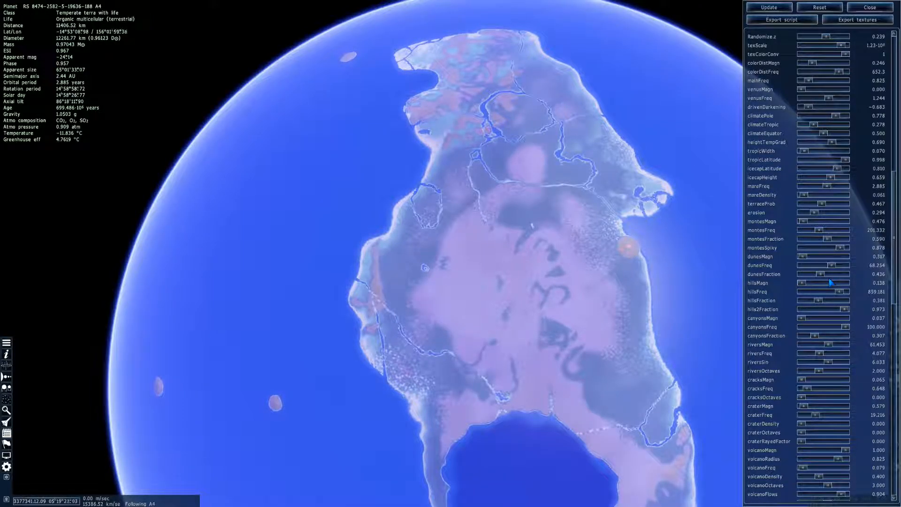
{"action": "left_click", "coordinate": [769, 7]}
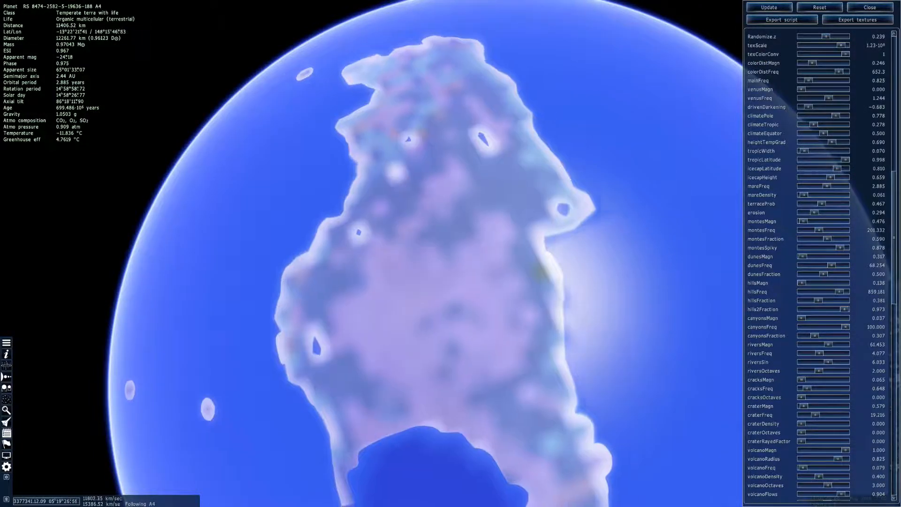
Carve canyons into the continent's interior, trying a canyonsMagn of 1.111 before reducing it to 0.635, and inspect the terrain
{"action": "right_click_drag", "start_coordinate": [626, 271], "coordinate": [496, 245]}
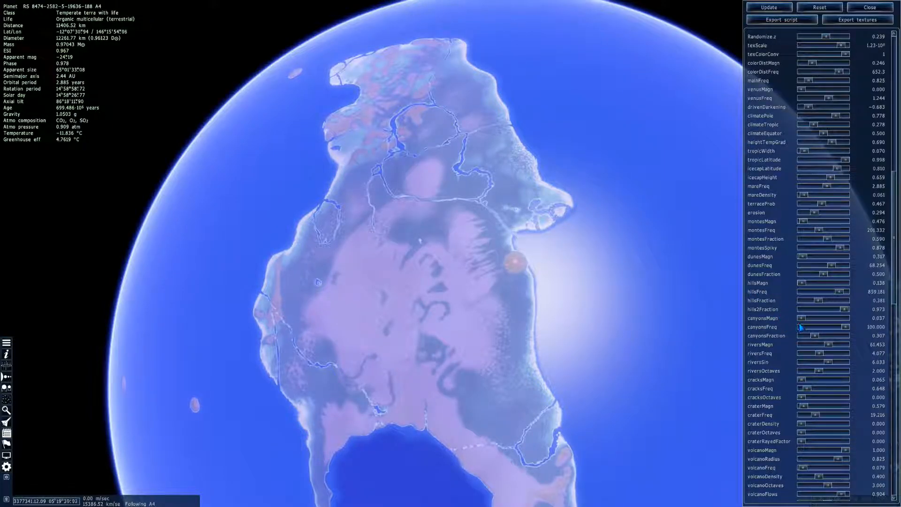
{"action": "left_click", "coordinate": [759, 7]}
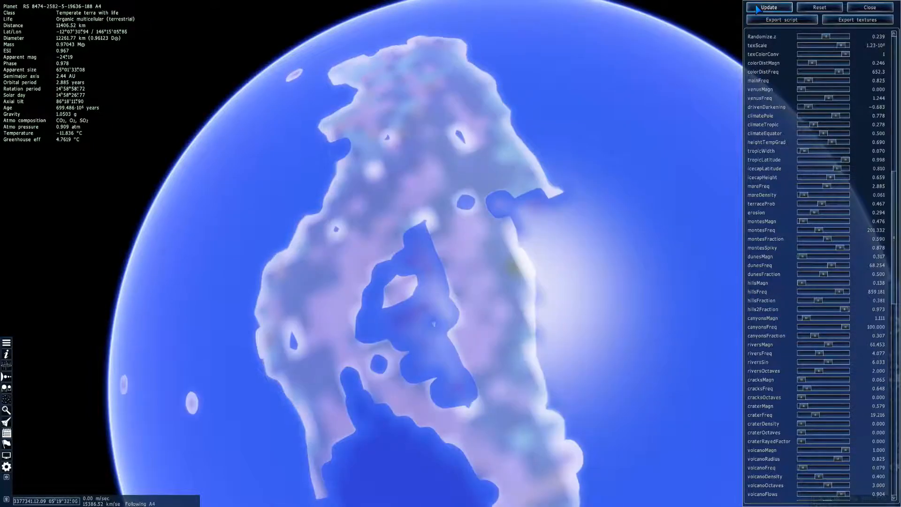
{"action": "right_click_drag", "start_coordinate": [551, 209], "coordinate": [599, 191]}
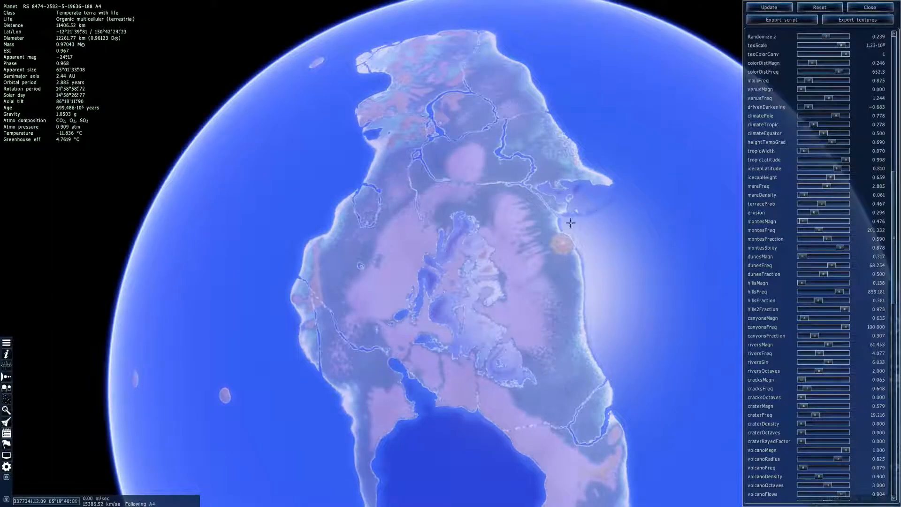
{"action": "left_click_drag", "start_coordinate": [558, 319], "coordinate": [569, 295]}
{"action": "right_click_drag", "start_coordinate": [569, 295], "coordinate": [551, 313]}
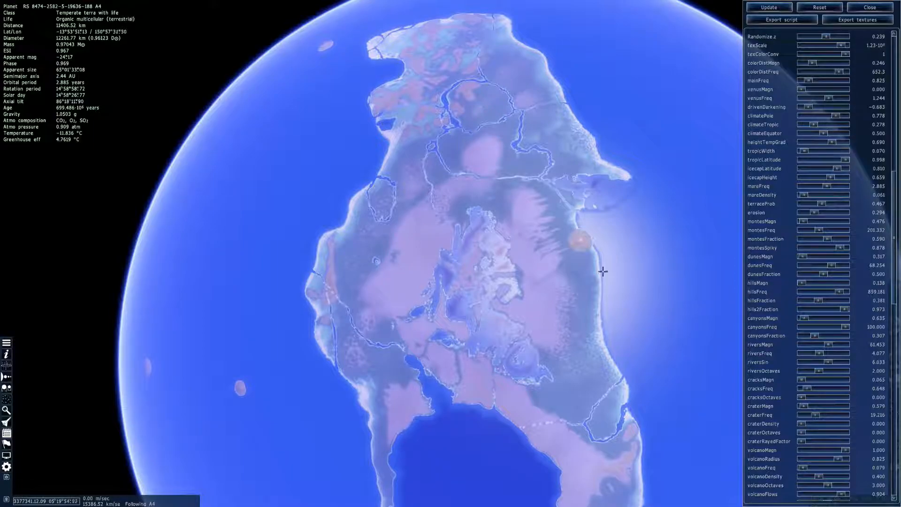
{"action": "right_click_drag", "start_coordinate": [523, 310], "coordinate": [244, 118]}
{"action": "right_click_drag", "start_coordinate": [583, 322], "coordinate": [750, 481]}
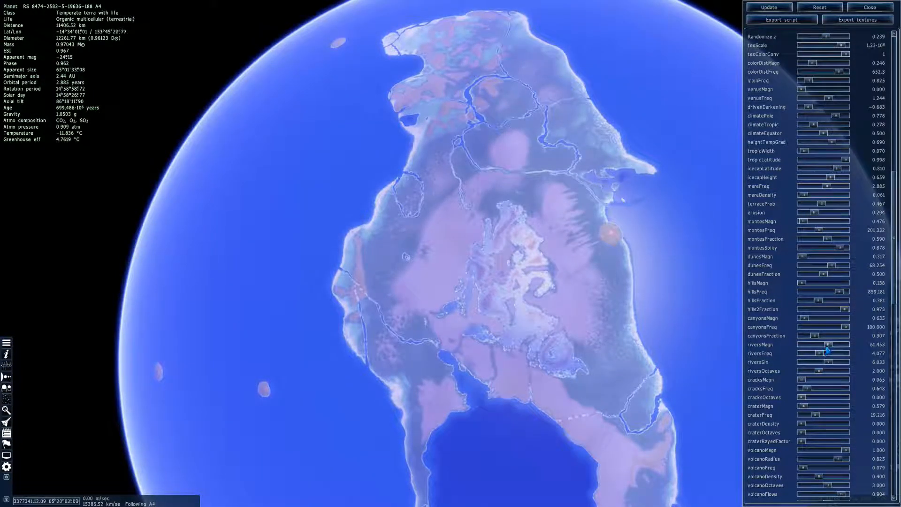
Set riversFreq to 9.444 and riversMagn to 3.968, applying the changes to the planet
{"action": "left_click_drag", "start_coordinate": [827, 353], "coordinate": [838, 353]}
{"action": "left_click", "coordinate": [769, 7]}
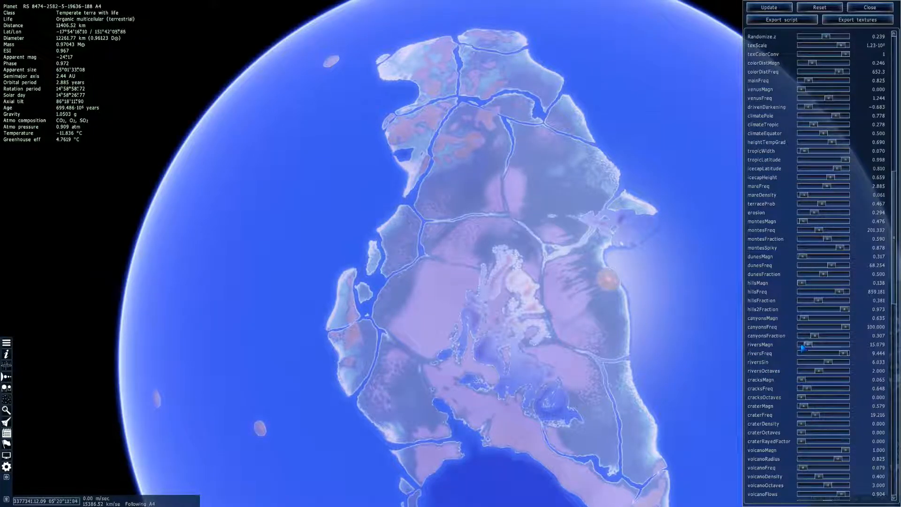
{"action": "left_click", "coordinate": [769, 7]}
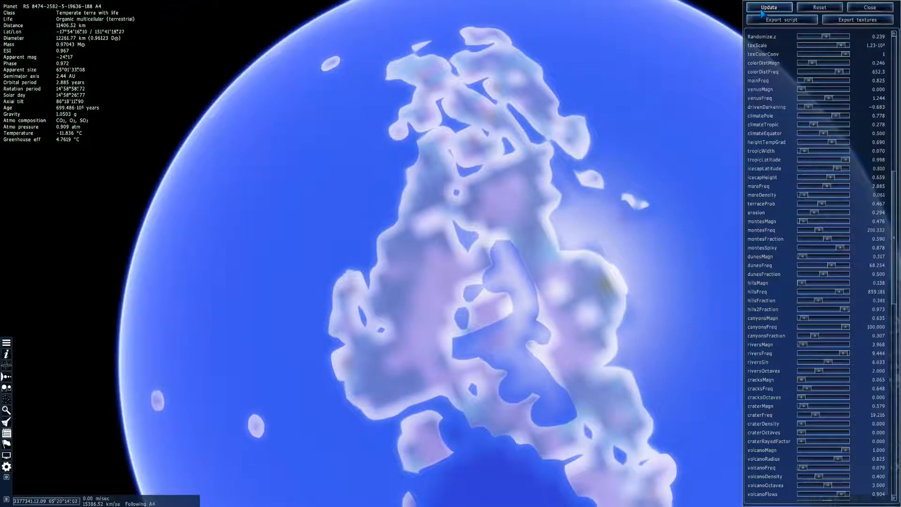
Inspect the channels splitting the continent, then set riversMagn to 24.603 and riversFreq to 7.857 and apply them
{"action": "mouse_move", "coordinate": [664, 158]}
{"action": "right_mouse_down"}
{"action": "mouse_move", "coordinate": [708, 157]}
{"action": "mouse_move", "coordinate": [655, 158]}
{"action": "right_mouse_up"}
{"action": "mouse_move", "coordinate": [655, 159]}
{"action": "left_mouse_down"}
{"action": "mouse_move", "coordinate": [682, 154]}
{"action": "mouse_move", "coordinate": [657, 141]}
{"action": "left_mouse_up"}
{"action": "left_click_drag", "start_coordinate": [724, 220], "coordinate": [711, 219]}
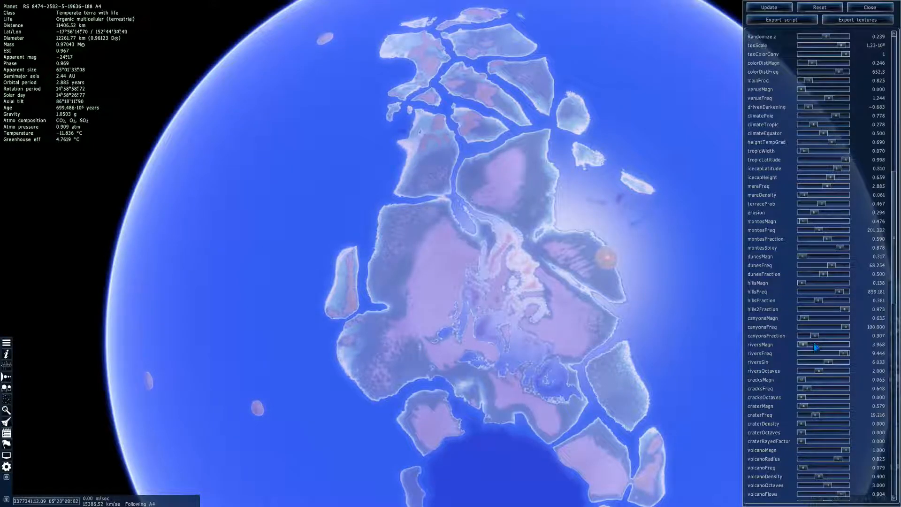
{"action": "left_click", "coordinate": [769, 7]}
{"action": "mouse_move", "coordinate": [658, 176]}
{"action": "right_mouse_down"}
{"action": "mouse_move", "coordinate": [675, 174]}
{"action": "mouse_move", "coordinate": [650, 171]}
{"action": "right_mouse_up"}
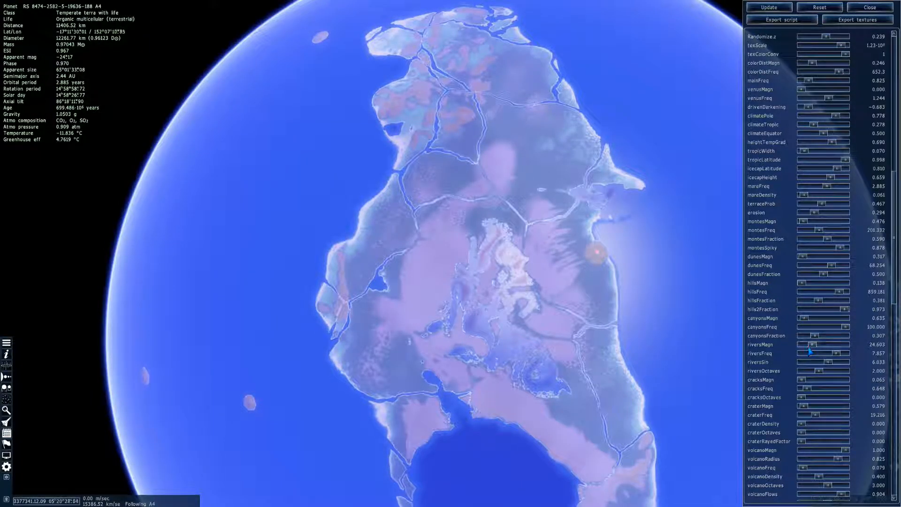
Set riversMagn to 10.317 and riversFreq to 7.381, apply them, and check the rivers on the planet's other continent
{"action": "left_click_drag", "start_coordinate": [807, 346], "coordinate": [805, 345]}
{"action": "left_click", "coordinate": [759, 6]}
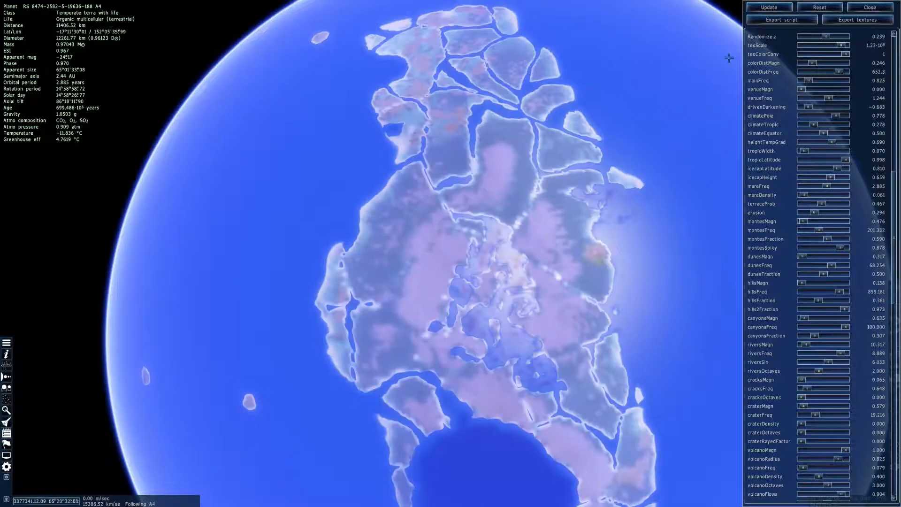
{"action": "right_click_drag", "start_coordinate": [469, 282], "coordinate": [427, 188]}
{"action": "right_click_drag", "start_coordinate": [635, 208], "coordinate": [601, 229]}
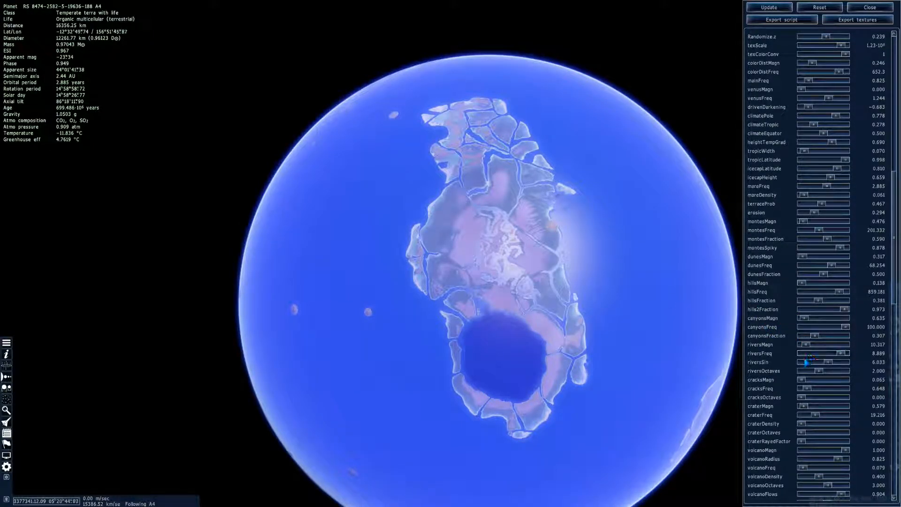
{"action": "left_click", "coordinate": [766, 8]}
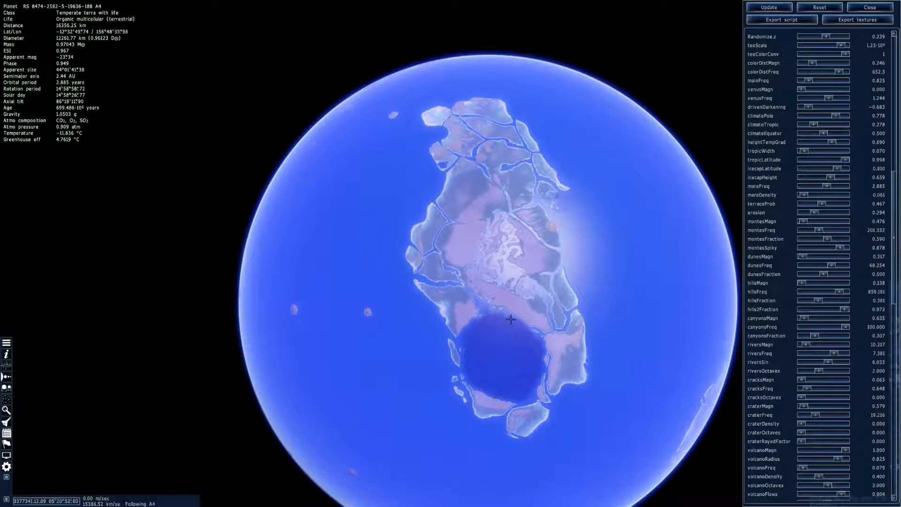
{"action": "right_click_drag", "start_coordinate": [618, 362], "coordinate": [324, 202]}
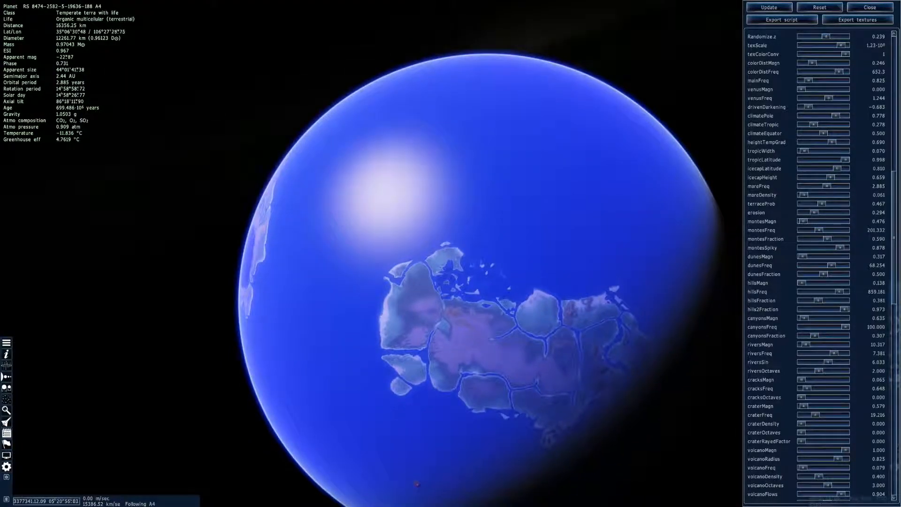
Rotate to the planet's other continents and run time at up to 10000x to examine the river-cut land on every side
{"action": "right_click_drag", "start_coordinate": [603, 356], "coordinate": [523, 237]}
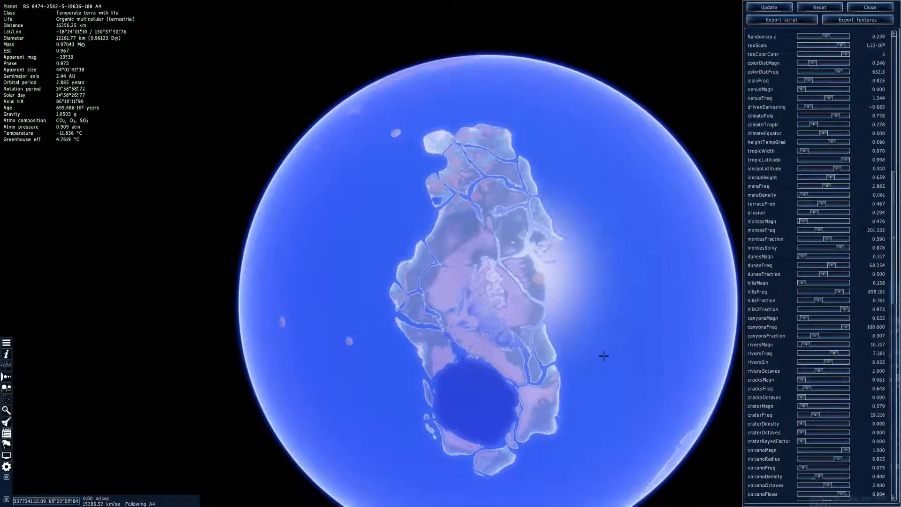
{"action": "key", "text": "space"}
{"action": "key", "text": "l"}
{"action": "key", "text": "l"}
{"action": "key", "text": "l"}
{"action": "key", "text": "l"}
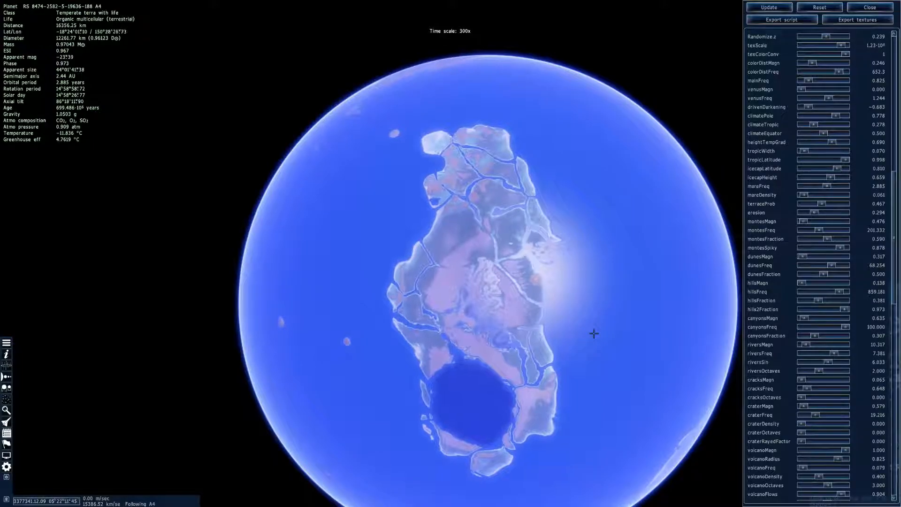
{"action": "key", "text": "l"}
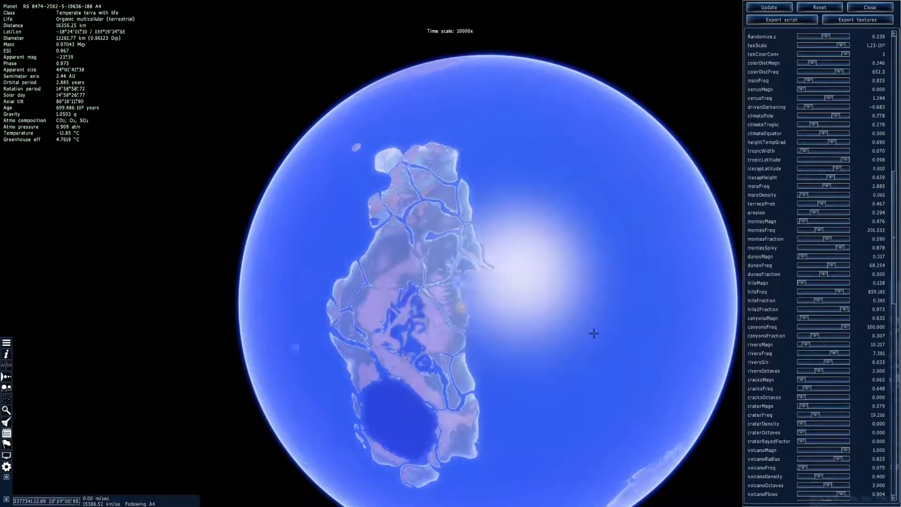
{"action": "key", "text": "k"}
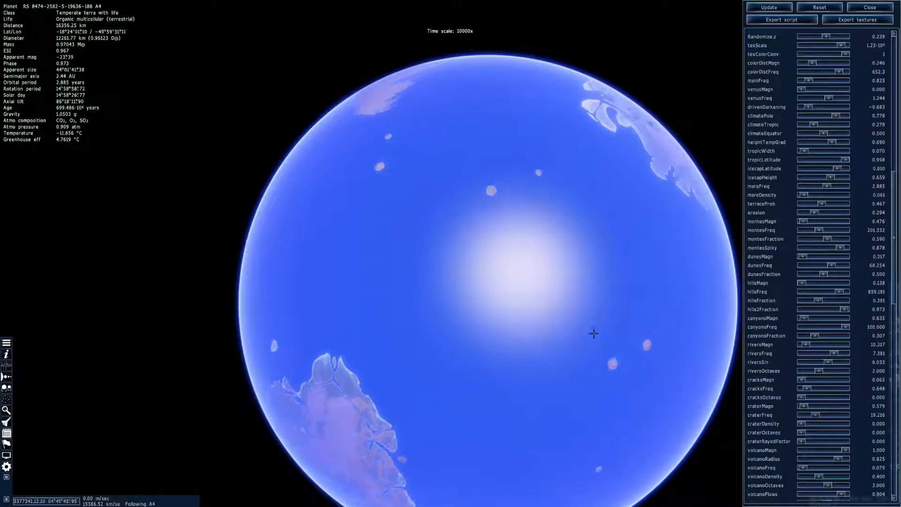
{"action": "key", "text": "k"}
{"action": "key", "text": "k"}
{"action": "key", "text": "k"}
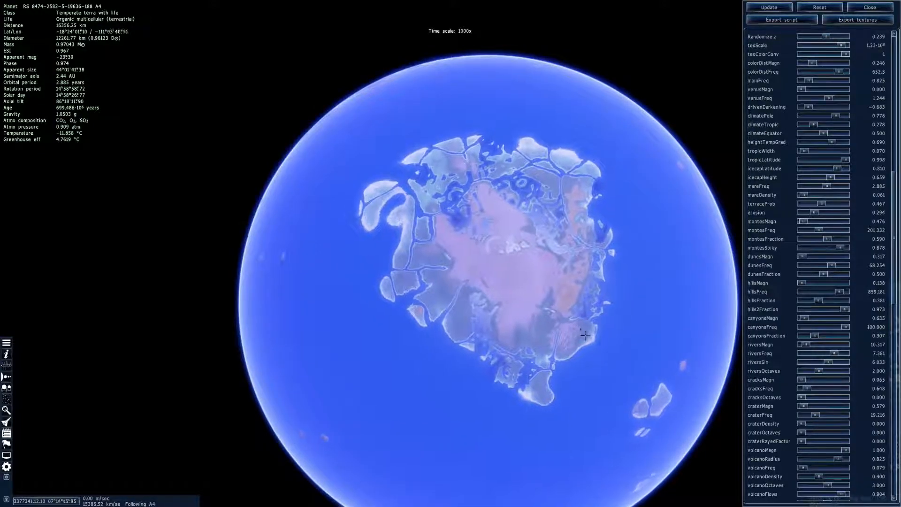
{"action": "key", "text": "k"}
Adjust the viewing distance and speed time up to 10000x again to examine the remaining oceans and landmasses before slowing it down
{"action": "right_click_drag", "start_coordinate": [491, 278], "coordinate": [474, 298]}
{"action": "key", "text": "q"}
{"action": "key", "text": "w"}
{"action": "left_click_drag", "start_coordinate": [478, 362], "coordinate": [483, 322]}
{"action": "key", "text": "s"}
{"action": "key", "text": "l"}
{"action": "key", "text": "l"}
{"action": "key", "text": "l"}
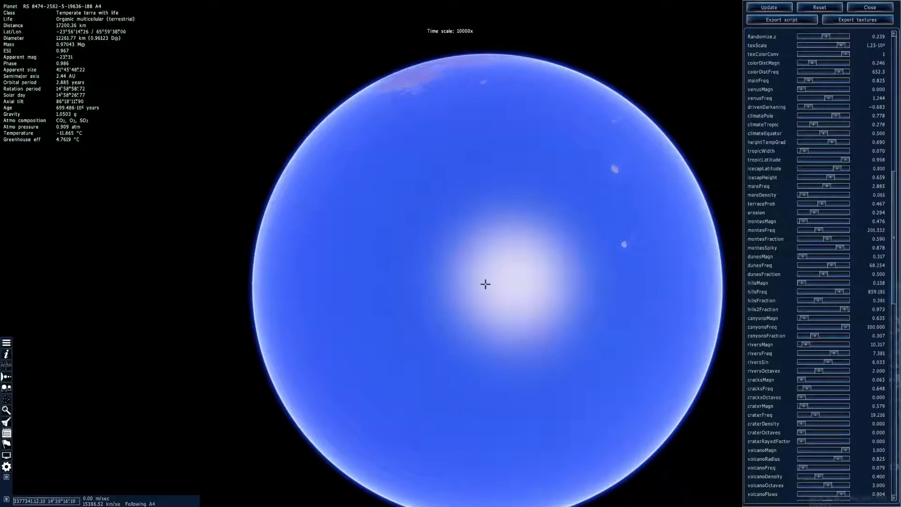
{"action": "key", "text": "k"}
{"action": "key", "text": "k"}
{"action": "key", "text": "k"}
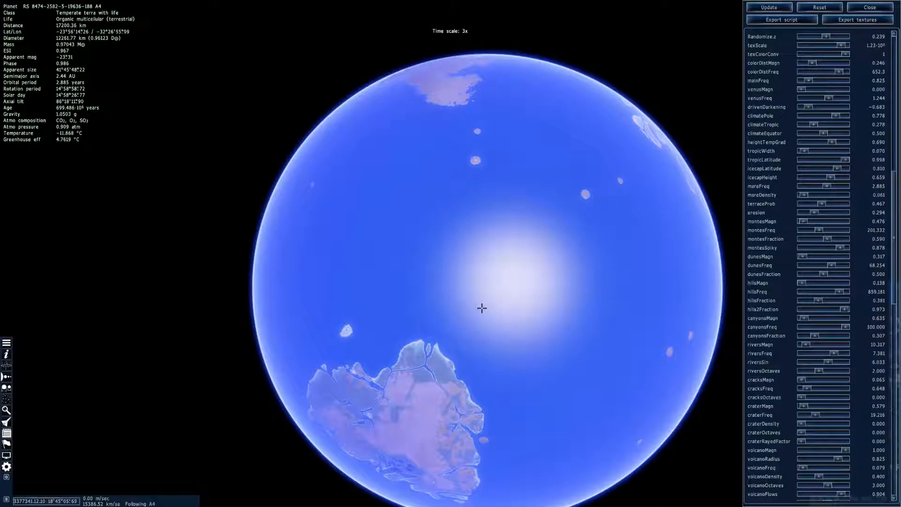
Reshape the continents by setting Randomize.x to -0.635 and Randomize.y to 0.730, and apply the changes
{"action": "left_click_drag", "start_coordinate": [482, 308], "coordinate": [511, 254]}
{"action": "right_click_drag", "start_coordinate": [482, 307], "coordinate": [551, 234]}
{"action": "scroll", "coordinate": [824, 230], "scroll_direction": "up", "scroll_amount": 9}
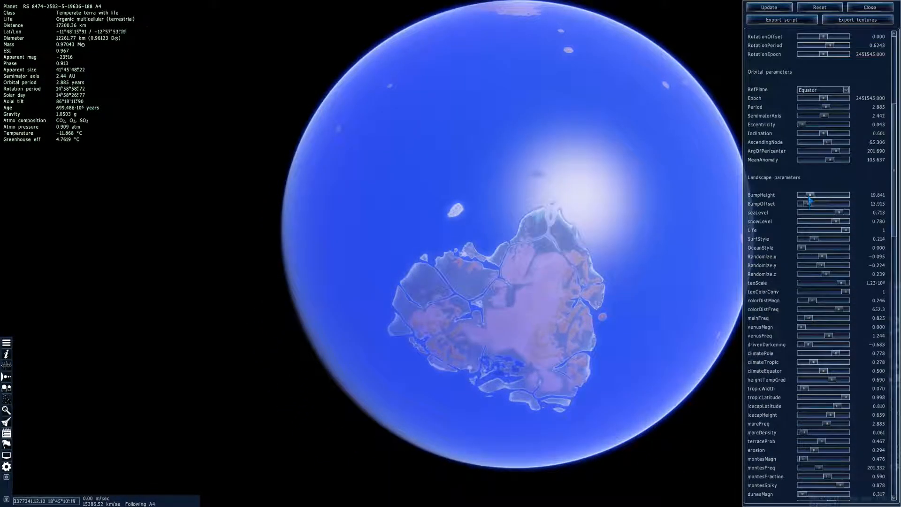
{"action": "left_click", "coordinate": [818, 255]}
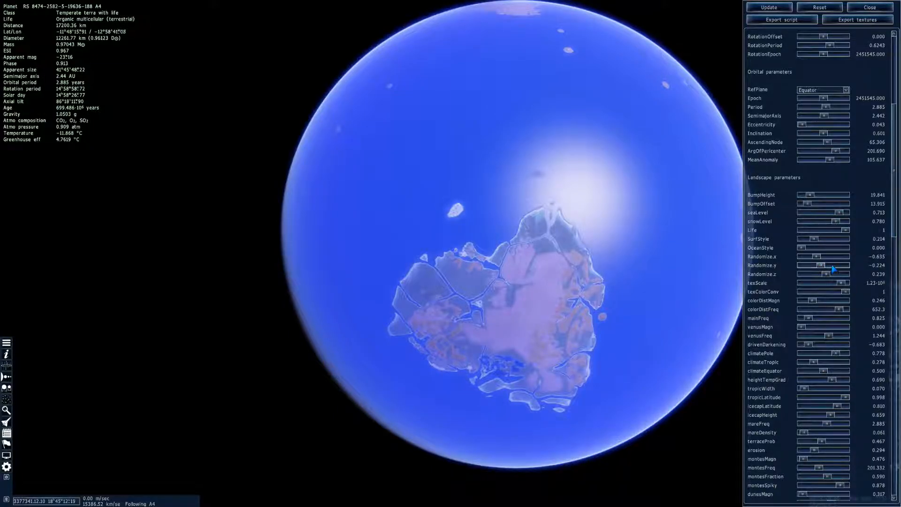
{"action": "left_click", "coordinate": [756, 6]}
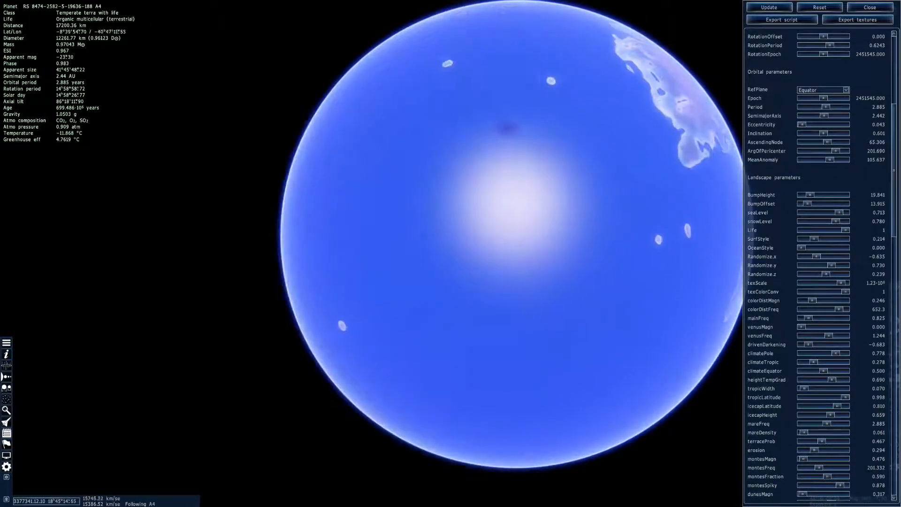
Rotate the planet and run time at up to 1000x to examine the newly generated continents, returning the time scale to 1x
{"action": "right_click_drag", "start_coordinate": [624, 126], "coordinate": [493, 195]}
{"action": "key", "text": "l"}
{"action": "key", "text": "l"}
{"action": "key", "text": "l"}
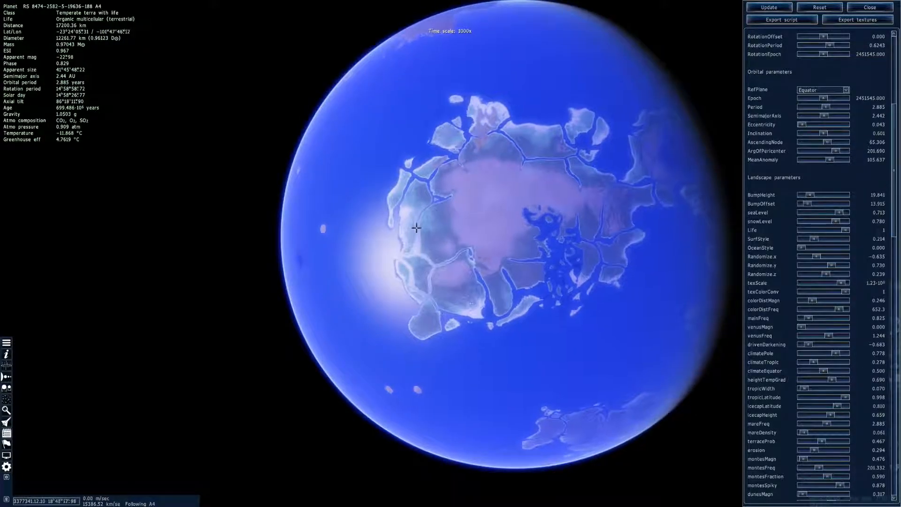
{"action": "key", "text": "k"}
{"action": "key", "text": "k"}
{"action": "key", "text": "k"}
{"action": "key", "text": "k"}
{"action": "key", "text": "k"}
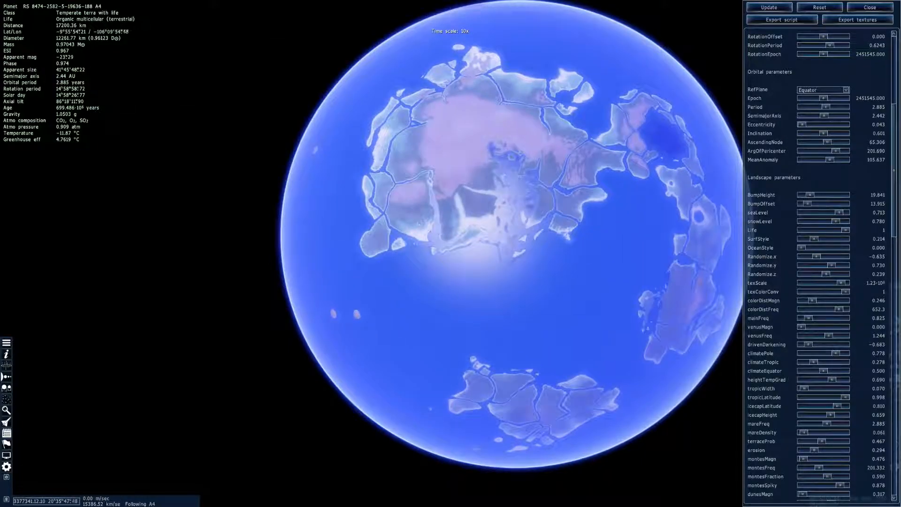
{"action": "key", "text": "k"}
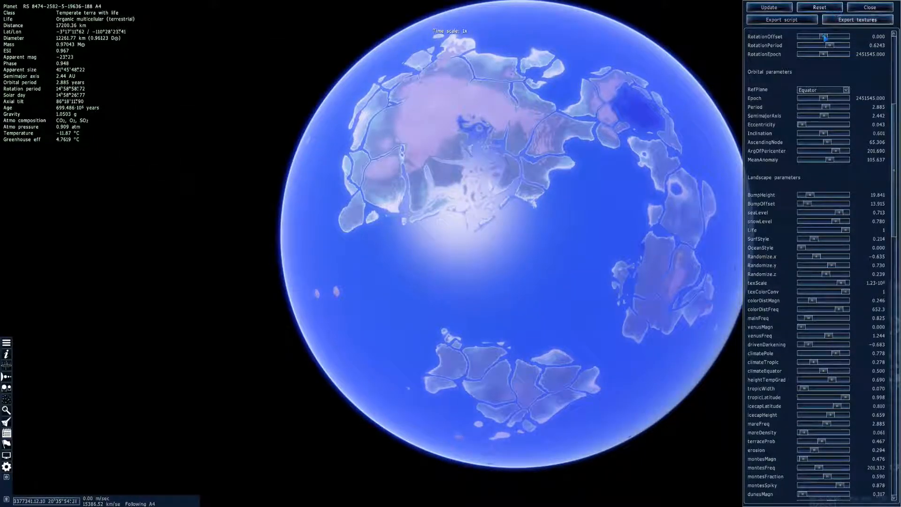
{"action": "right_click_drag", "start_coordinate": [454, 230], "coordinate": [440, 257]}
Set riversFreq to 6.032 and riversMagn to 1.587, applying each change to the planet
{"action": "scroll", "coordinate": [813, 292], "scroll_direction": "down", "scroll_amount": 7}
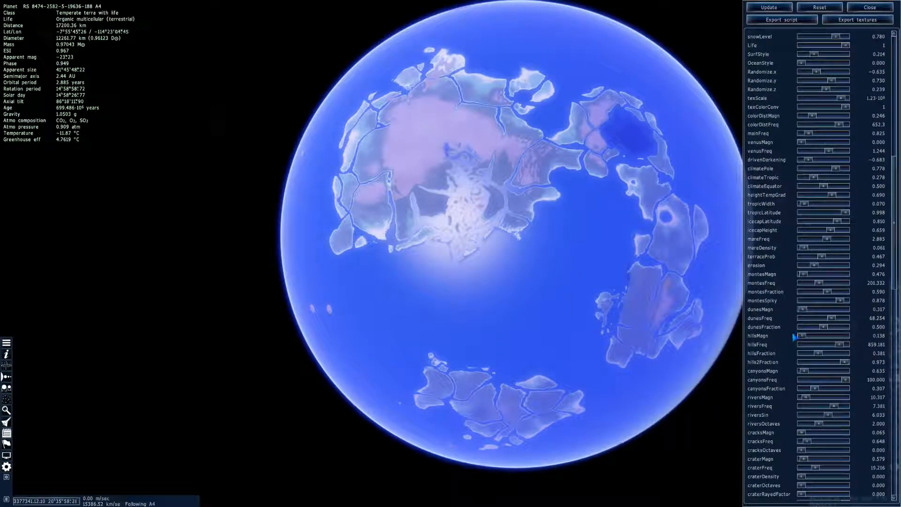
{"action": "scroll", "coordinate": [797, 353], "scroll_direction": "down", "scroll_amount": 3}
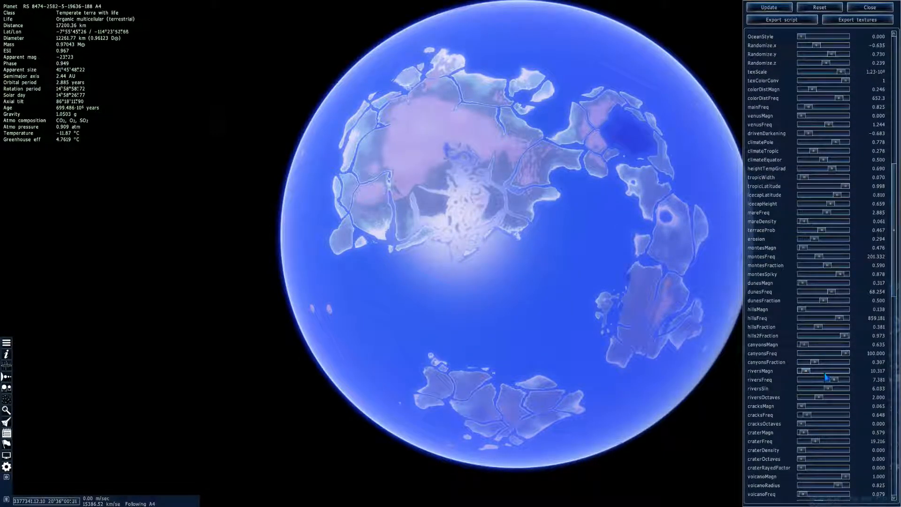
{"action": "left_click_drag", "start_coordinate": [834, 381], "coordinate": [829, 384]}
{"action": "left_click", "coordinate": [769, 7]}
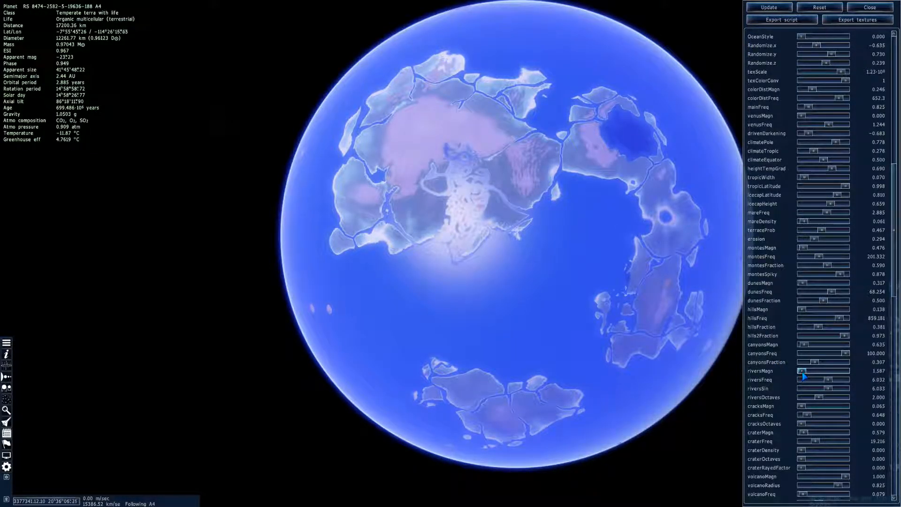
{"action": "left_click", "coordinate": [770, 8]}
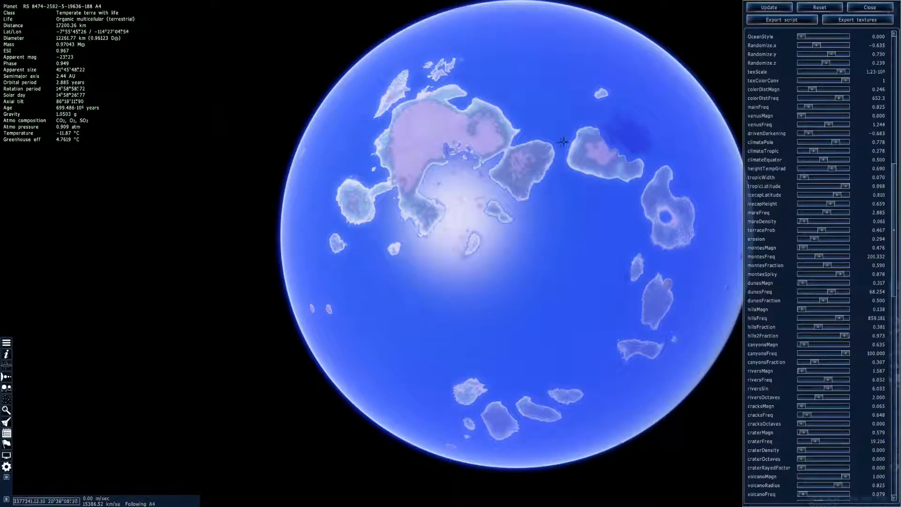
Set riversMagn to 83.333, apply it, and check the reshaped continent
{"action": "right_click_drag", "start_coordinate": [554, 136], "coordinate": [555, 143]}
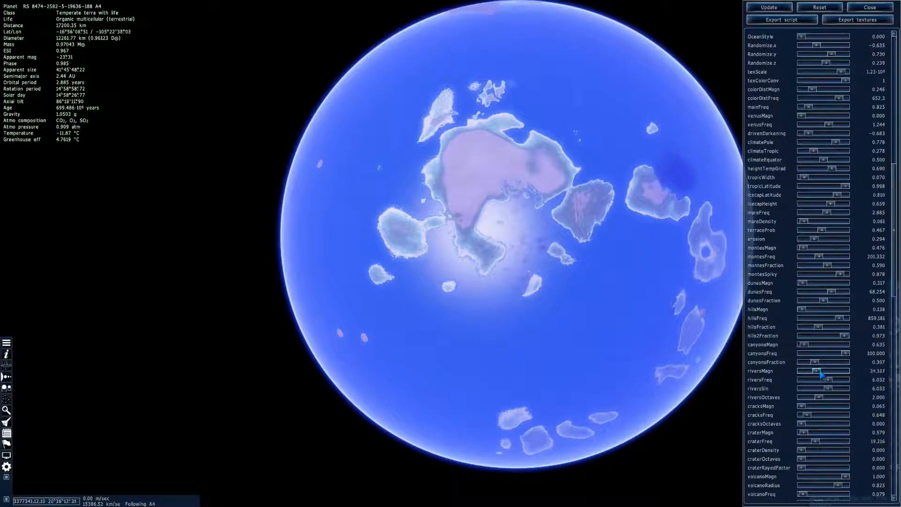
{"action": "left_click", "coordinate": [751, 7]}
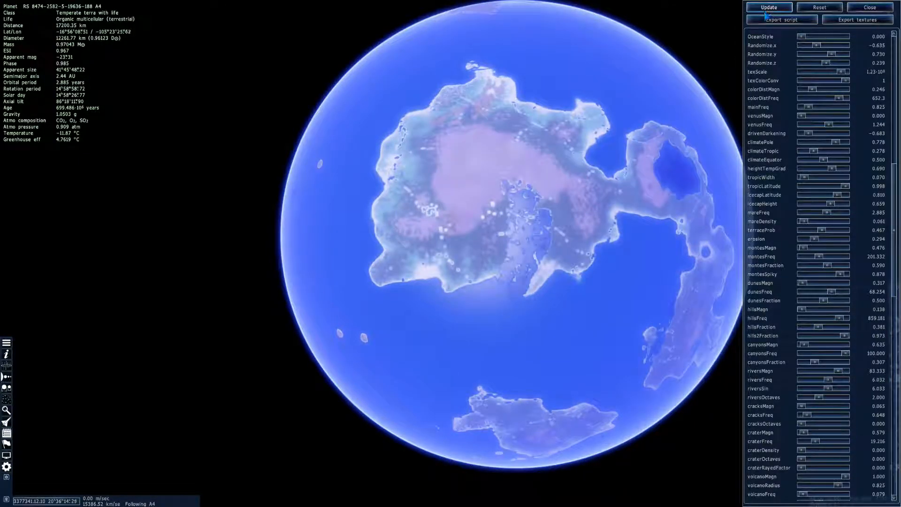
{"action": "right_click_drag", "start_coordinate": [534, 117], "coordinate": [529, 119]}
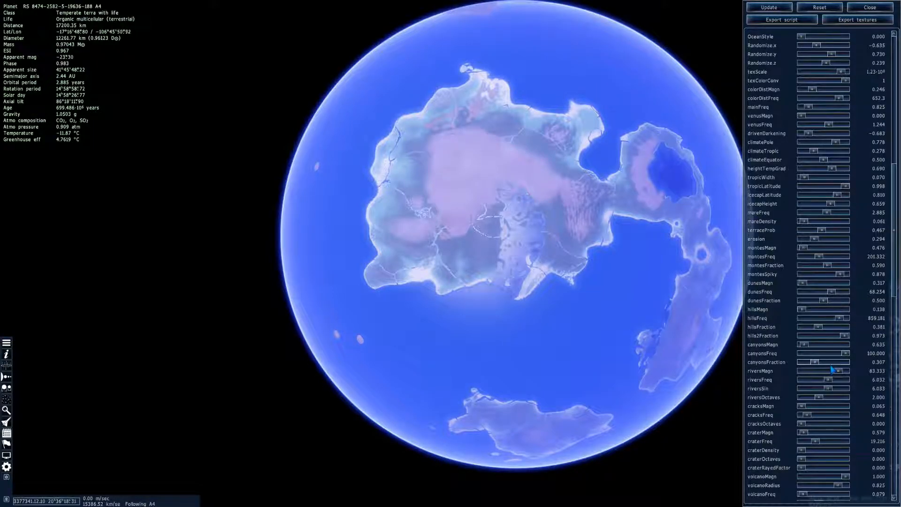
Set riversMagn to 68.254 and riversFreq to 8.810, apply them, and inspect the rivers across the continents
{"action": "left_click", "coordinate": [768, 7]}
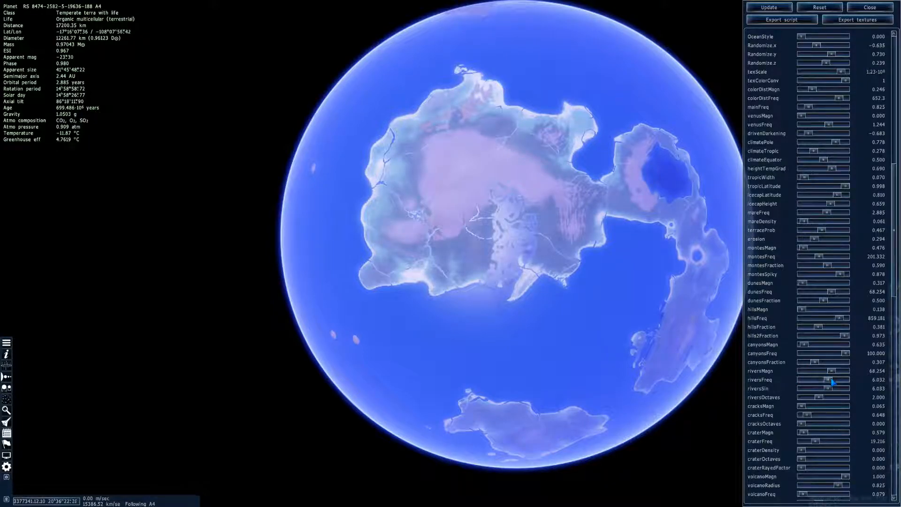
{"action": "left_click", "coordinate": [768, 7]}
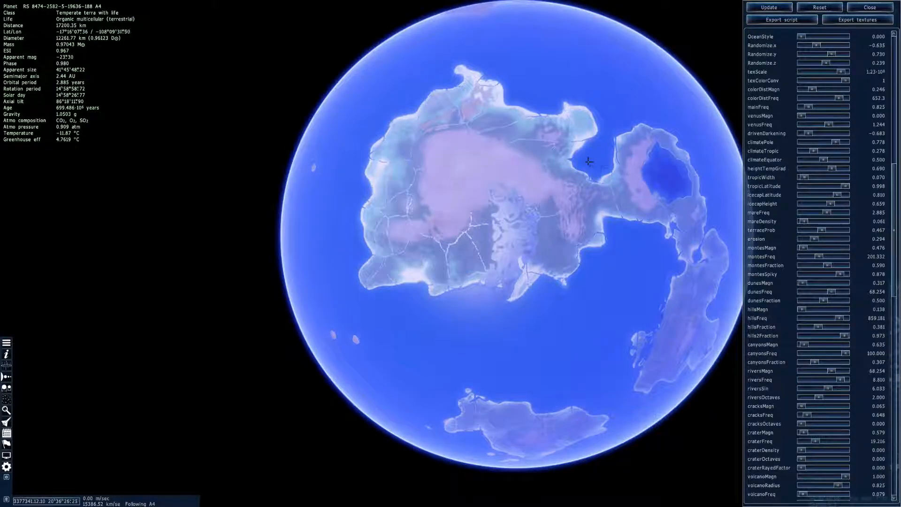
{"action": "right_click_drag", "start_coordinate": [589, 162], "coordinate": [586, 161]}
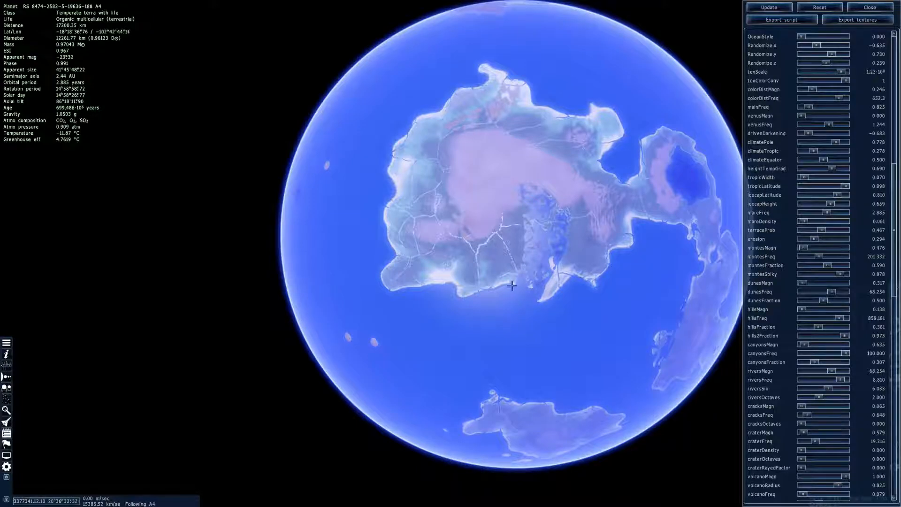
{"action": "right_click_drag", "start_coordinate": [489, 294], "coordinate": [488, 291]}
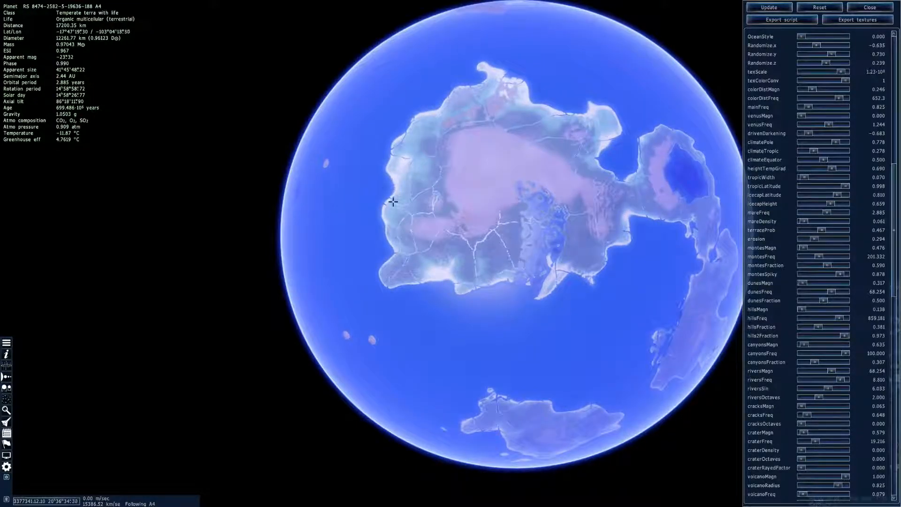
{"action": "right_click_drag", "start_coordinate": [630, 161], "coordinate": [521, 66]}
{"action": "right_click_drag", "start_coordinate": [462, 386], "coordinate": [481, 328]}
{"action": "right_click_drag", "start_coordinate": [513, 266], "coordinate": [564, 327]}
{"action": "right_click_drag", "start_coordinate": [656, 234], "coordinate": [685, 331]}
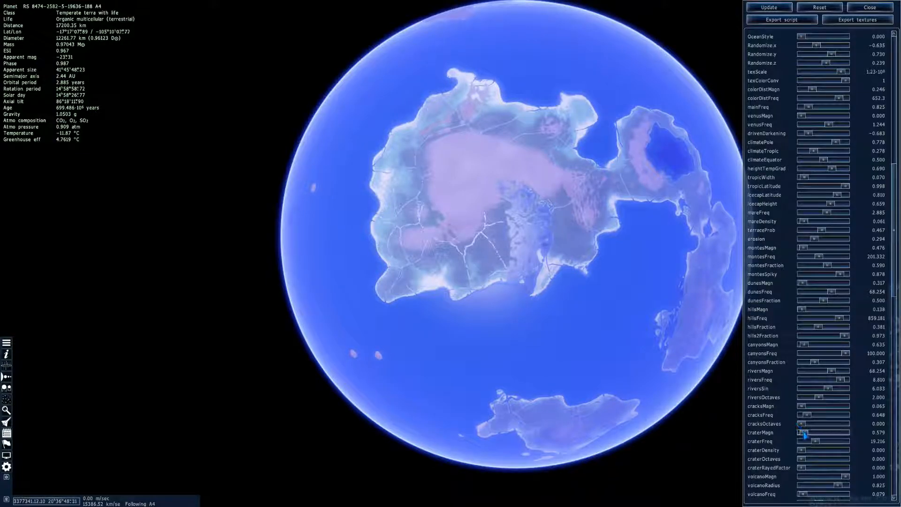
Set craterFreq to 35.714, apply it, and check the continent's surface
{"action": "left_click_drag", "start_coordinate": [815, 441], "coordinate": [821, 443]}
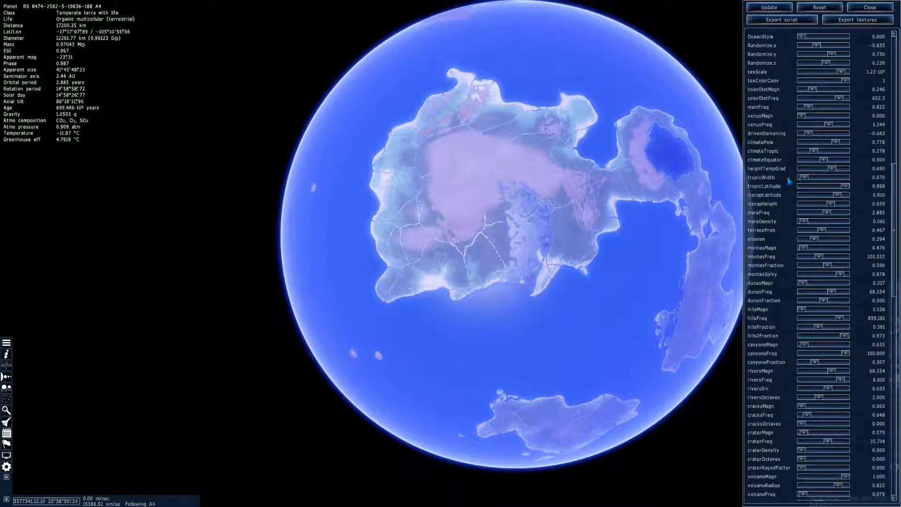
{"action": "left_click", "coordinate": [769, 7]}
{"action": "right_click_drag", "start_coordinate": [614, 274], "coordinate": [637, 285]}
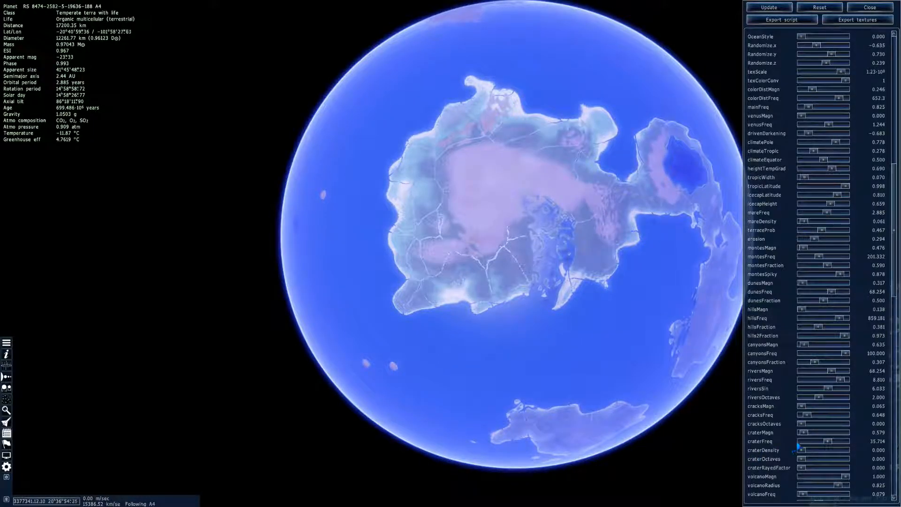
Set craterMagn to 3.730 and craterFreq to 13.333, apply them, and check the main continent and its neighbours
{"action": "left_click_drag", "start_coordinate": [810, 434], "coordinate": [820, 434]}
{"action": "left_click", "coordinate": [812, 442]}
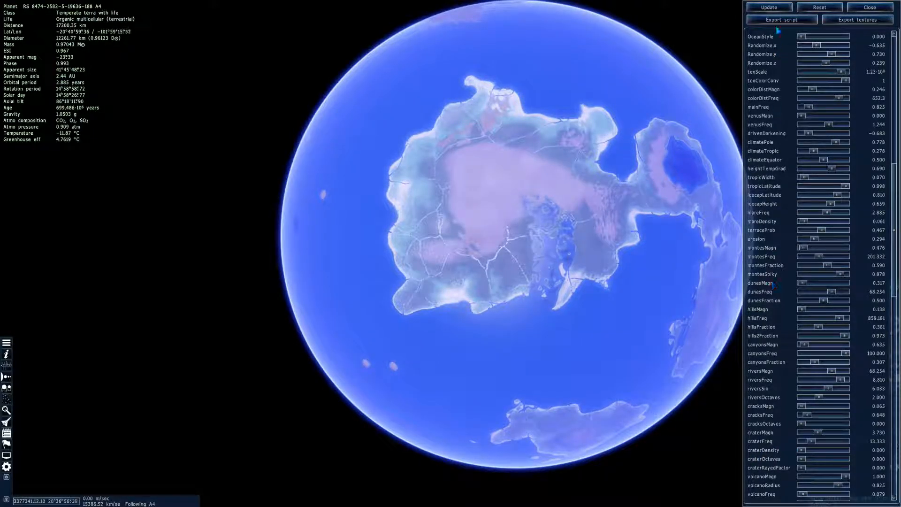
{"action": "left_click", "coordinate": [777, 7]}
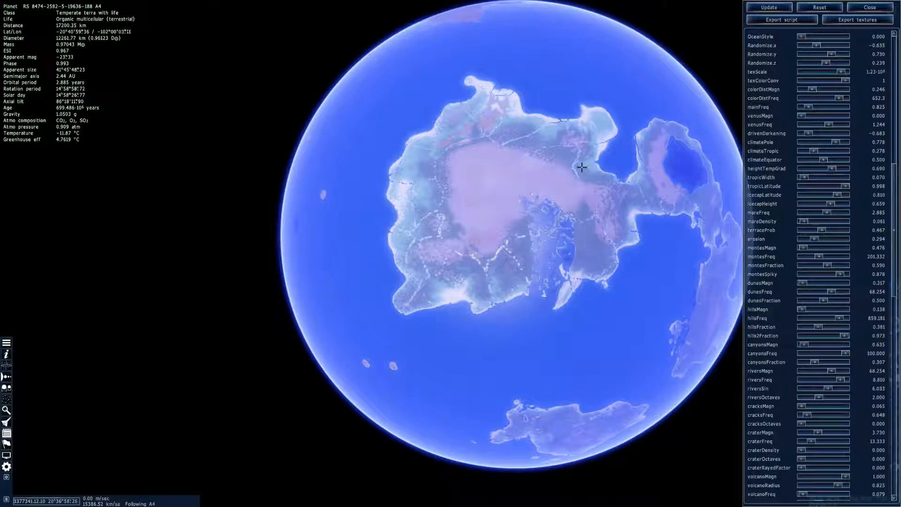
{"action": "right_click_drag", "start_coordinate": [556, 262], "coordinate": [432, 264]}
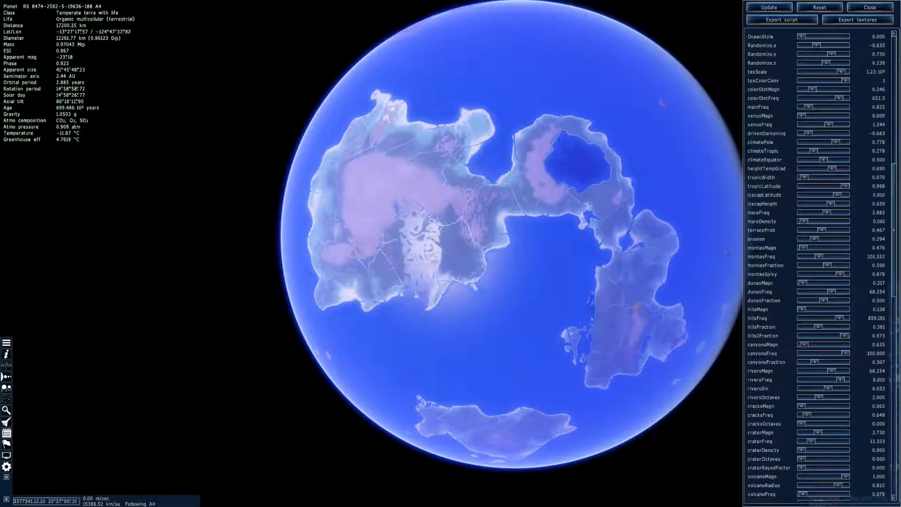
{"action": "right_click_drag", "start_coordinate": [547, 206], "coordinate": [544, 205]}
{"action": "right_click_drag", "start_coordinate": [549, 165], "coordinate": [652, 177]}
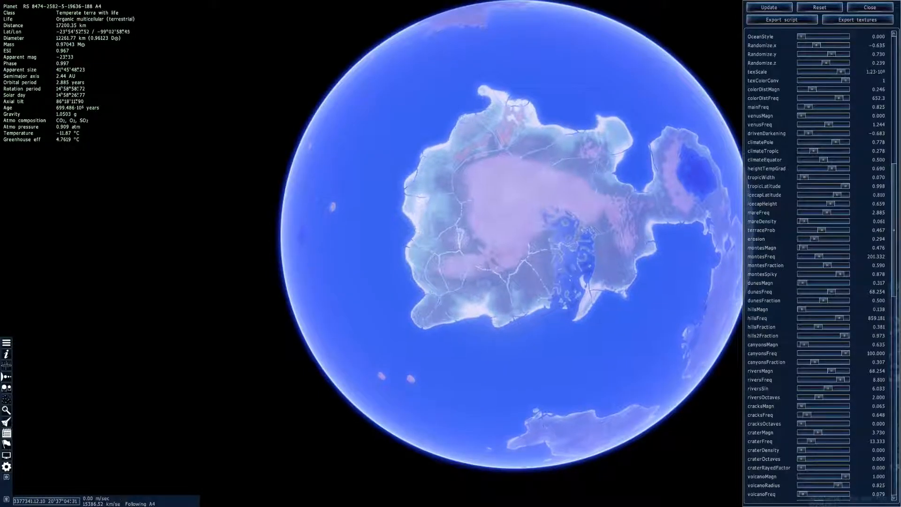
Fly down close to the main continent's surface to examine its terrain and rivers
{"action": "right_click_drag", "start_coordinate": [528, 240], "coordinate": [530, 234]}
{"action": "left_click_drag", "start_coordinate": [530, 234], "coordinate": [519, 101]}
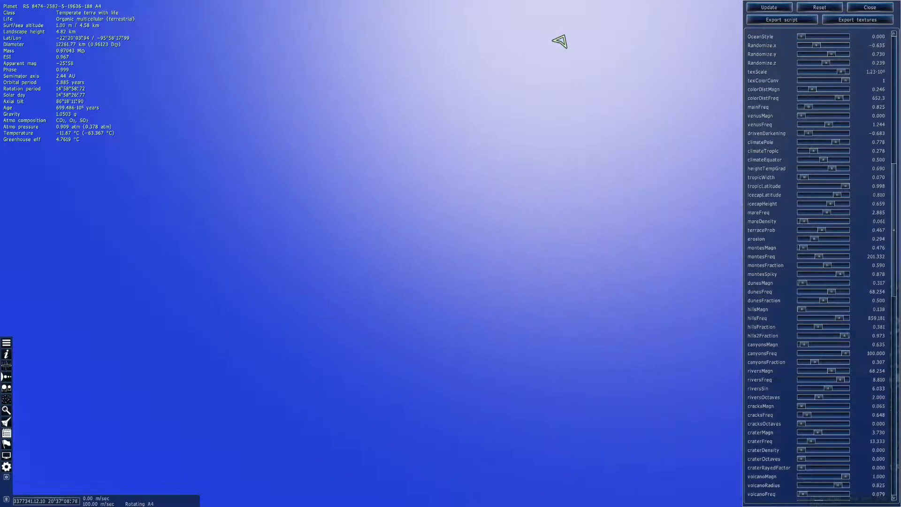
{"action": "key", "text": "w"}
{"action": "left_click_drag", "start_coordinate": [552, 40], "coordinate": [453, 485]}
{"action": "scroll", "coordinate": [315, 456], "scroll_direction": "up", "scroll_amount": 10}
{"action": "scroll", "coordinate": [467, 483], "scroll_direction": "up", "scroll_amount": 2}
{"action": "scroll", "coordinate": [474, 483], "scroll_direction": "up", "scroll_amount": 6}
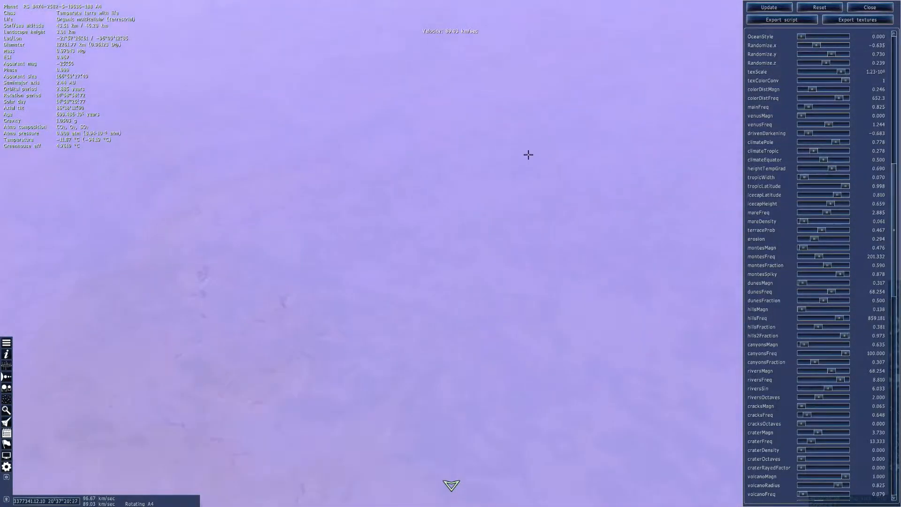
Set the planet's DayAmbient to 0.000 in its physical properties
{"action": "scroll", "coordinate": [785, 170], "scroll_direction": "up", "scroll_amount": 10}
{"action": "scroll", "coordinate": [786, 177], "scroll_direction": "up", "scroll_amount": 4}
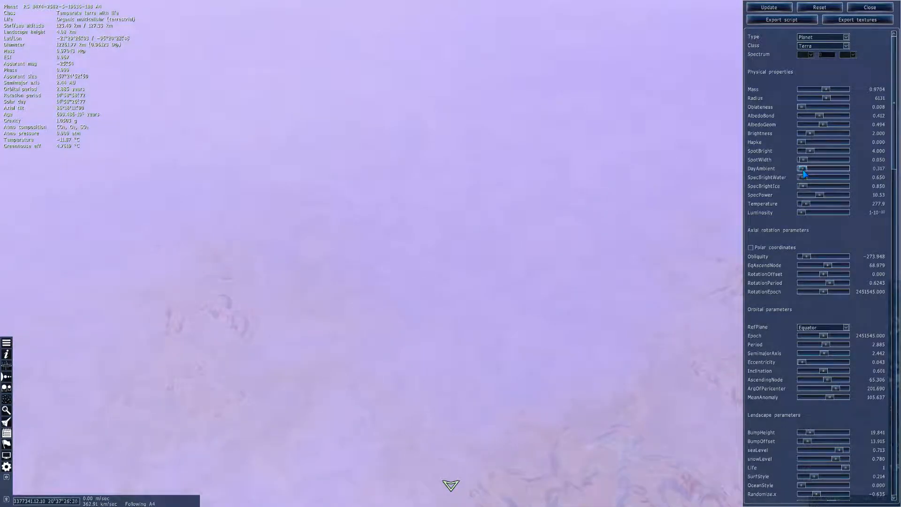
{"action": "left_click_drag", "start_coordinate": [803, 170], "coordinate": [801, 170]}
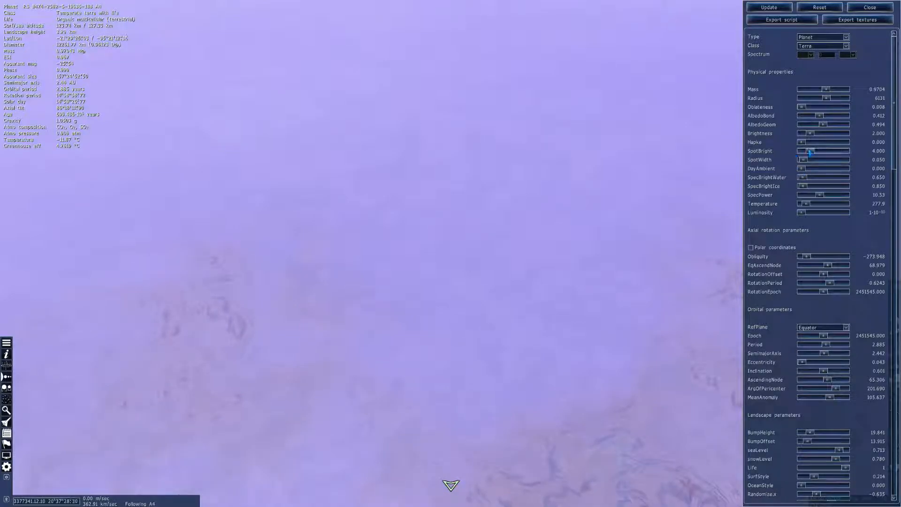
Set the planet's Brightness to 1.508 and SpotBright to 1.587, apply them, and pull back from the surface
{"action": "left_click_drag", "start_coordinate": [809, 134], "coordinate": [810, 137]}
{"action": "left_click", "coordinate": [781, 8]}
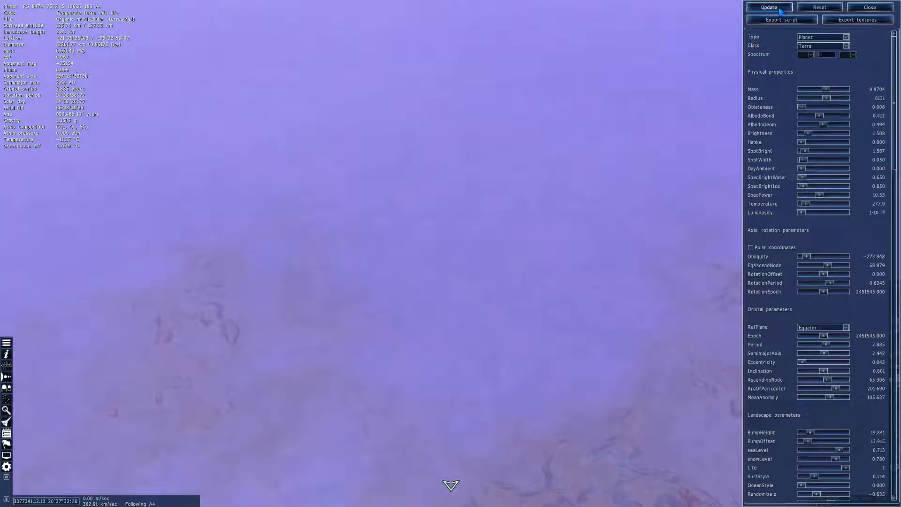
{"action": "right_click_drag", "start_coordinate": [553, 277], "coordinate": [553, 328]}
{"action": "left_click_drag", "start_coordinate": [553, 277], "coordinate": [497, 263]}
{"action": "scroll", "coordinate": [497, 262], "scroll_direction": "up", "scroll_amount": 6}
{"action": "key", "text": "s"}
{"action": "key", "text": "s"}
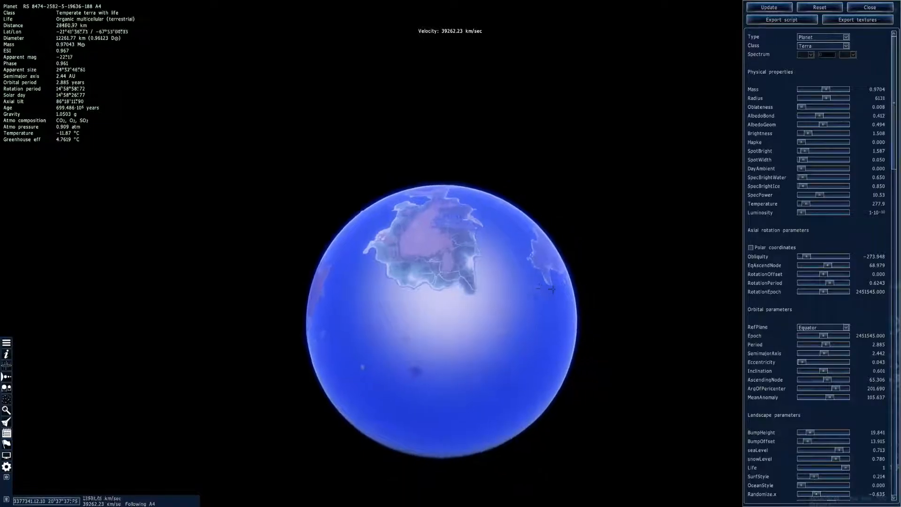
View the whole planet under the new lighting and examine the land around the large lake beside the main continent
{"action": "key", "text": "w"}
{"action": "left_click_drag", "start_coordinate": [552, 289], "coordinate": [391, 323]}
{"action": "right_click_drag", "start_coordinate": [552, 289], "coordinate": [530, 404]}
{"action": "key", "text": "q"}
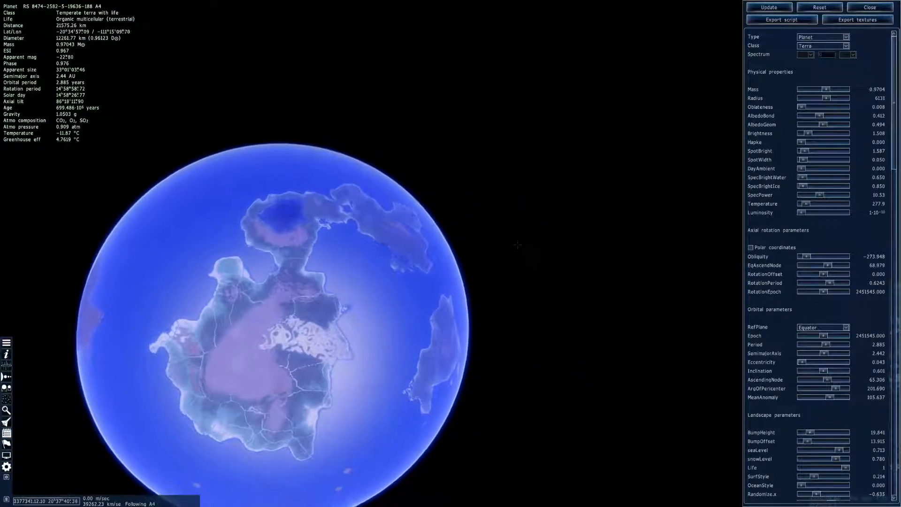
{"action": "right_click_drag", "start_coordinate": [552, 290], "coordinate": [586, 227]}
{"action": "key", "text": "e"}
{"action": "left_click_drag", "start_coordinate": [316, 183], "coordinate": [497, 321]}
{"action": "key", "text": "w"}
{"action": "key", "text": "d"}
{"action": "left_click_drag", "start_coordinate": [244, 394], "coordinate": [266, 423]}
{"action": "key", "text": "w"}
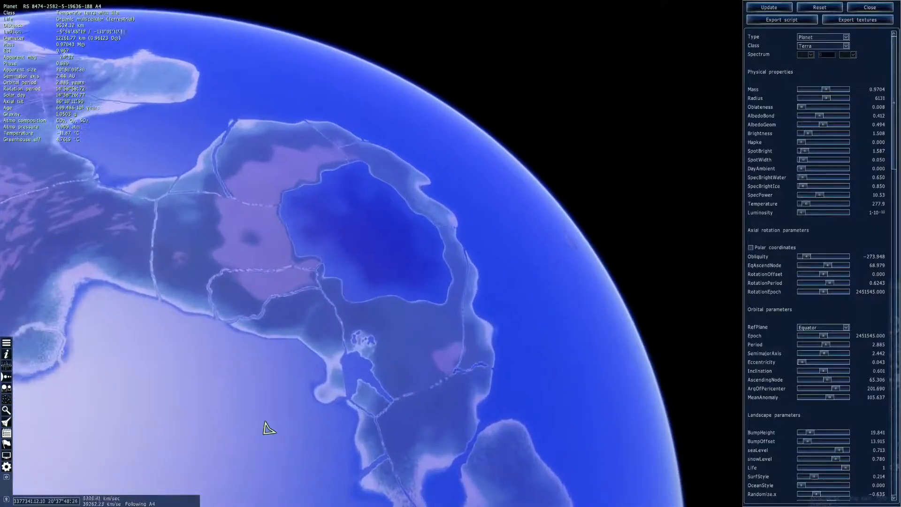
Circle the globe and compare the main continent with the neighbouring landmasses from orbit
{"action": "left_click_drag", "start_coordinate": [455, 178], "coordinate": [536, 225]}
{"action": "key", "text": "s"}
{"action": "key", "text": "a"}
{"action": "left_click_drag", "start_coordinate": [724, 311], "coordinate": [553, 261]}
{"action": "key", "text": "w"}
{"action": "key", "text": "d"}
{"action": "key", "text": "w"}
{"action": "left_click_drag", "start_coordinate": [339, 130], "coordinate": [380, 167]}
{"action": "key", "text": "w"}
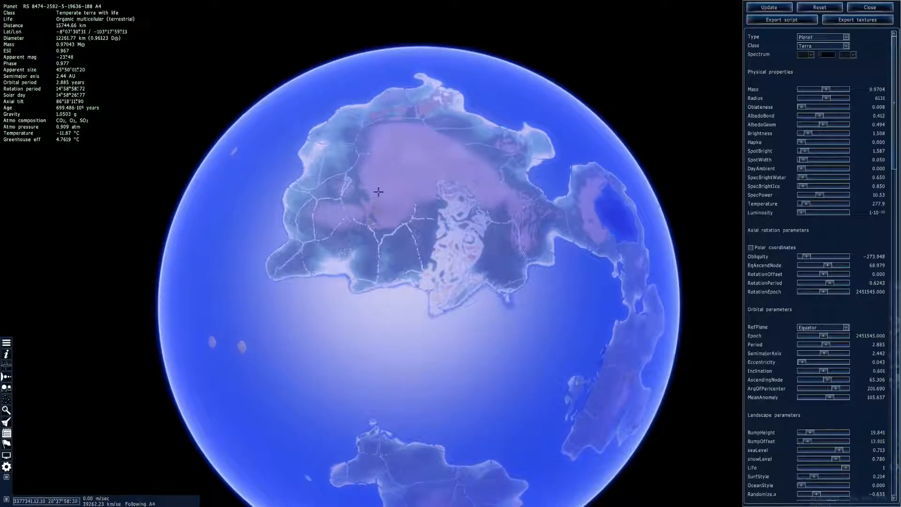
{"action": "key", "text": "d"}
{"action": "left_click_drag", "start_coordinate": [343, 254], "coordinate": [455, 252]}
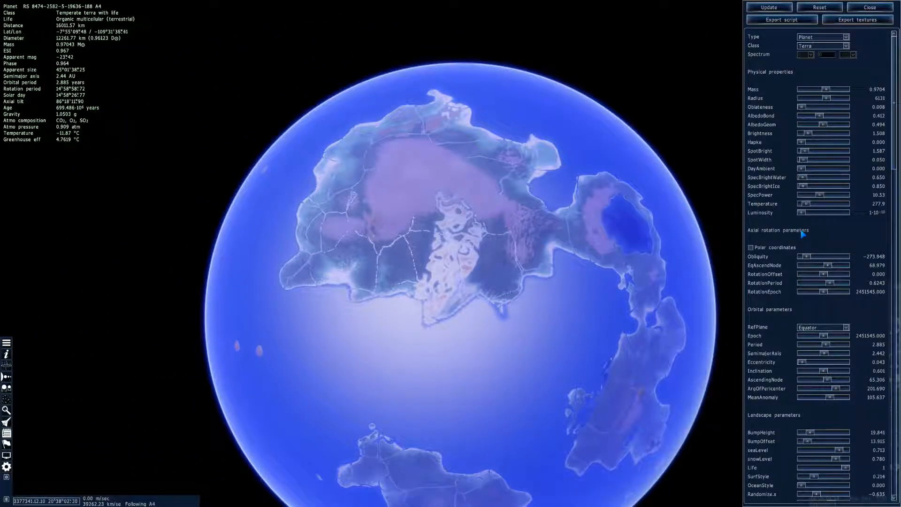
Set venusMagn to 0.079 in the landscape parameters, apply it, and check the continents' coastlines
{"action": "scroll", "coordinate": [799, 228], "scroll_direction": "down", "scroll_amount": 6}
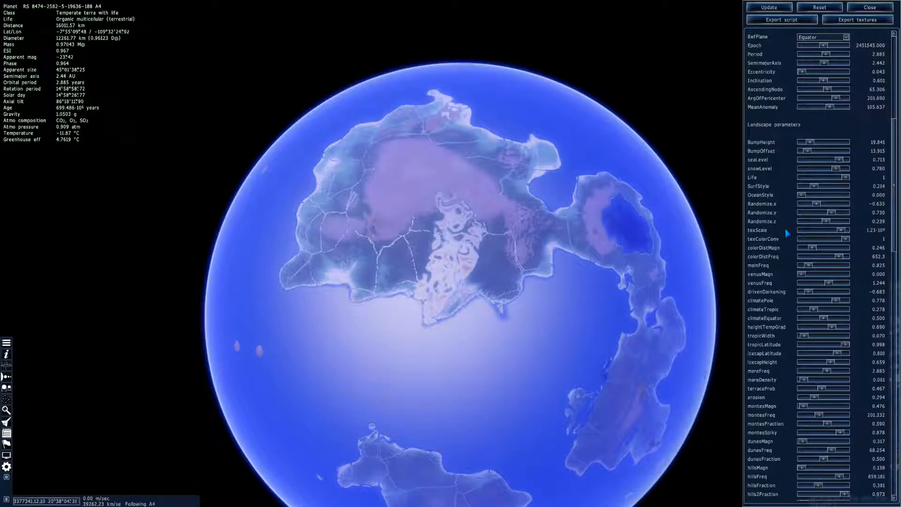
{"action": "scroll", "coordinate": [799, 265], "scroll_direction": "down", "scroll_amount": 3}
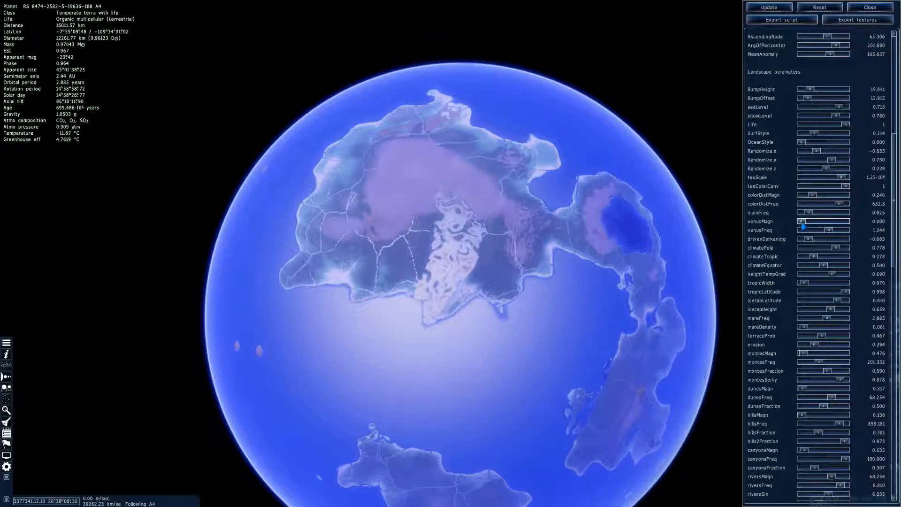
{"action": "left_click_drag", "start_coordinate": [804, 228], "coordinate": [806, 228]}
{"action": "left_click", "coordinate": [769, 7]}
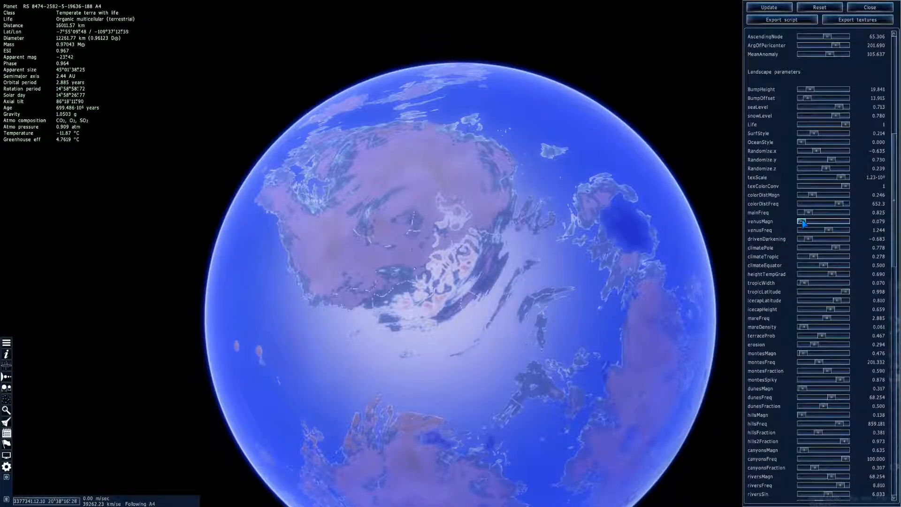
{"action": "left_click", "coordinate": [763, 7]}
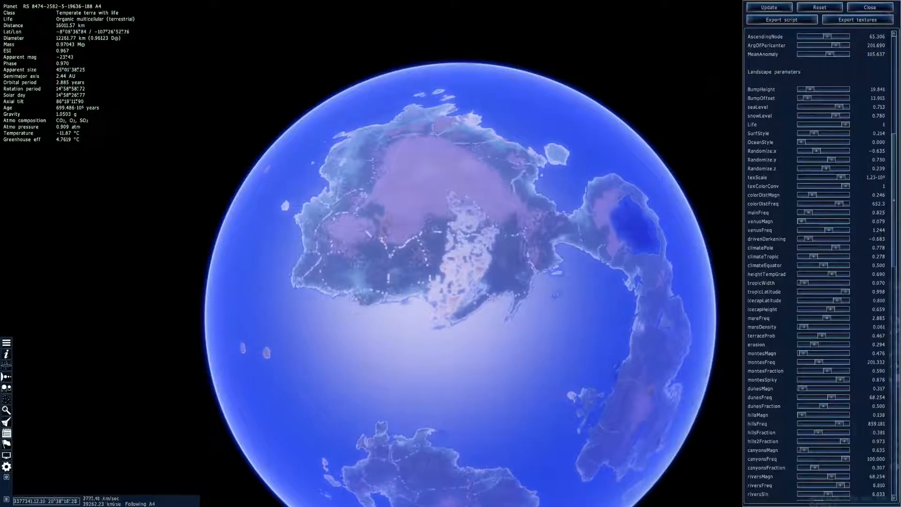
{"action": "left_click_drag", "start_coordinate": [579, 216], "coordinate": [612, 205]}
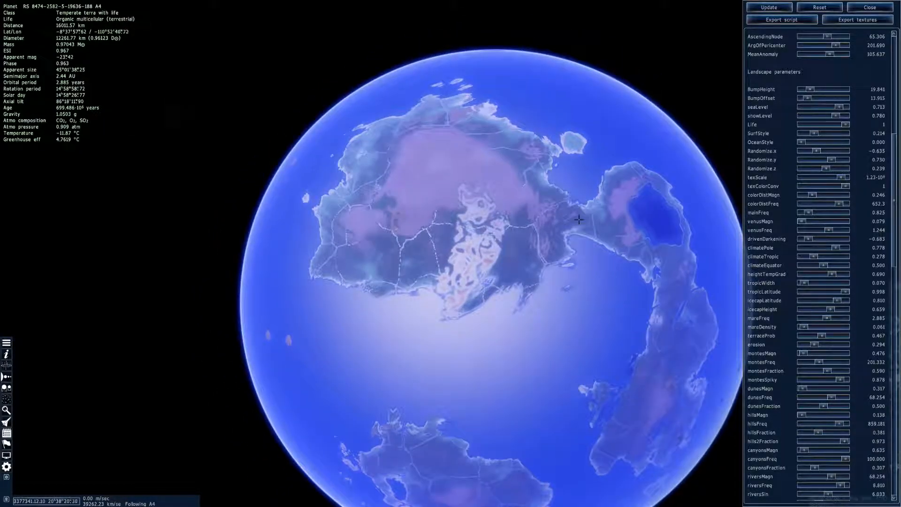
{"action": "right_click_drag", "start_coordinate": [581, 224], "coordinate": [599, 187]}
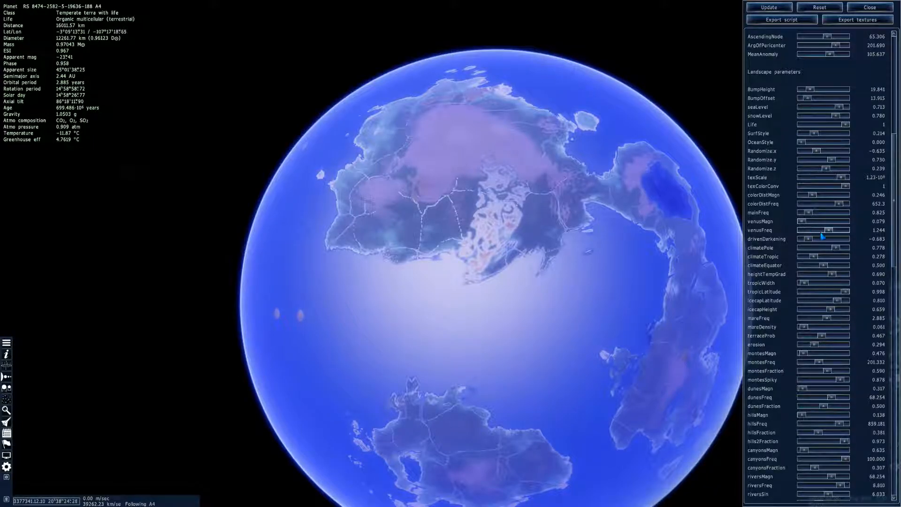
Set venusMagn to 0.635 and venusFreq to 0.540, and apply them to the planet
{"action": "left_click_drag", "start_coordinate": [817, 232], "coordinate": [814, 228]}
{"action": "left_click", "coordinate": [786, 11]}
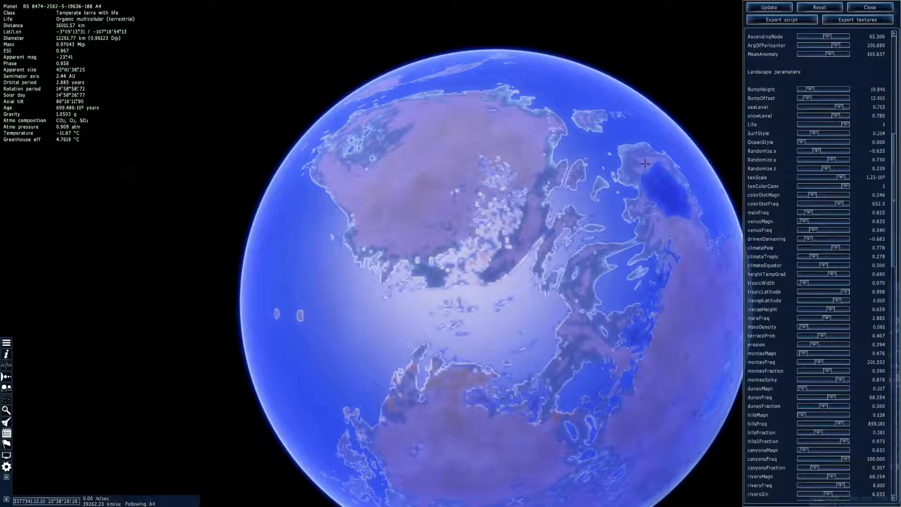
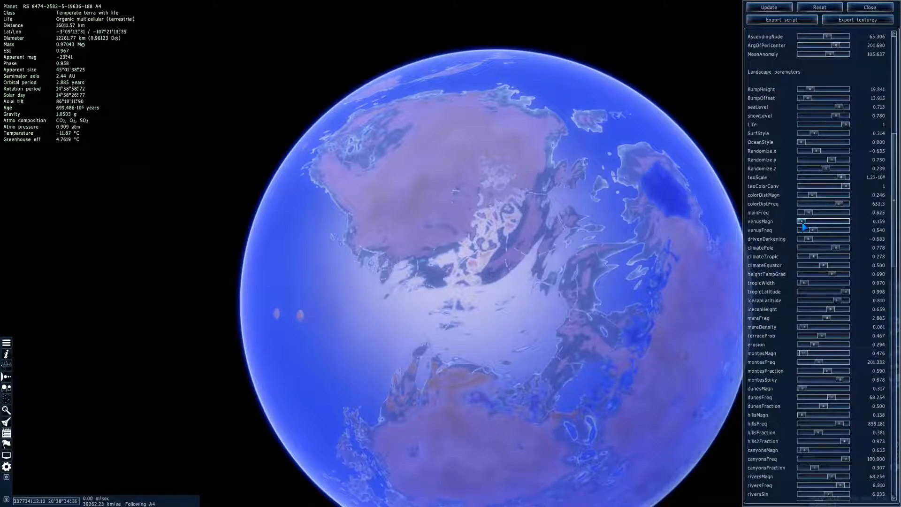
Set venusMagn to 0.159, apply it to the planet, and check the reshaped continents
{"action": "left_click", "coordinate": [770, 7]}
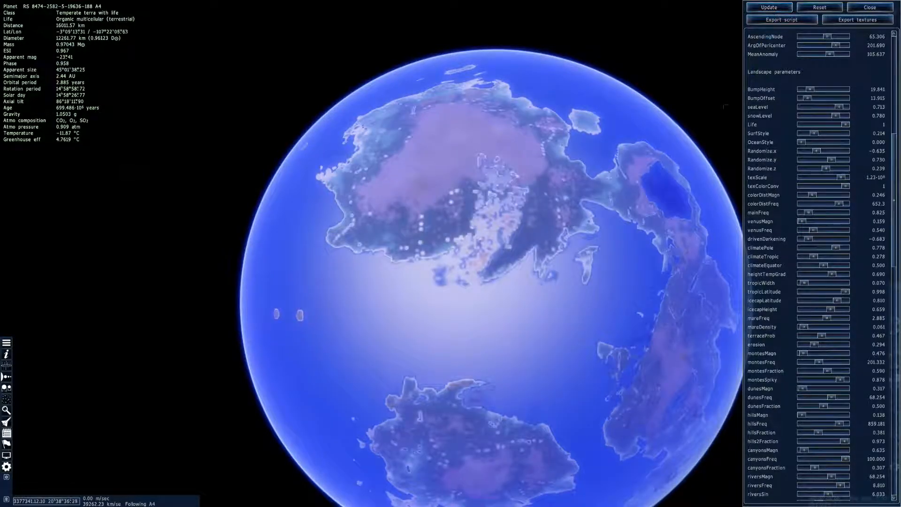
{"action": "right_click_drag", "start_coordinate": [593, 242], "coordinate": [554, 175]}
{"action": "left_click_drag", "start_coordinate": [578, 239], "coordinate": [460, 28]}
Descend from orbit to a low altitude and examine the reshaped planet's surface up close
{"action": "key", "text": "w"}
{"action": "scroll", "coordinate": [450, 253], "scroll_direction": "down", "scroll_amount": 4}
{"action": "key", "text": "w"}
{"action": "key", "text": "w"}
{"action": "scroll", "coordinate": [450, 253], "scroll_direction": "down", "scroll_amount": 8}
{"action": "key", "text": "w"}
{"action": "scroll", "coordinate": [450, 253], "scroll_direction": "down", "scroll_amount": 2}
{"action": "left_click_drag", "start_coordinate": [451, 399], "coordinate": [489, 483]}
{"action": "key", "text": "w"}
{"action": "key", "text": "s"}
{"action": "left_click_drag", "start_coordinate": [464, 160], "coordinate": [465, 258]}
{"action": "scroll", "coordinate": [465, 258], "scroll_direction": "up", "scroll_amount": 1}
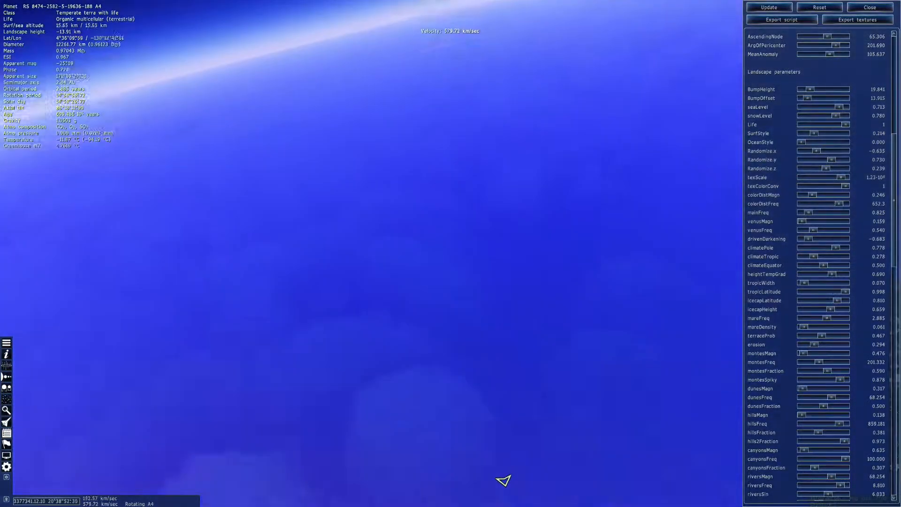
Fly low over the surface, then pull back to orbit until the main continent and its neighbours are in view
{"action": "key", "text": "s"}
{"action": "key", "text": "s"}
{"action": "left_click_drag", "start_coordinate": [503, 480], "coordinate": [610, 493]}
{"action": "key", "text": "w"}
{"action": "key", "text": "s"}
{"action": "key", "text": "s"}
{"action": "scroll", "coordinate": [569, 400], "scroll_direction": "up", "scroll_amount": 4}
{"action": "key", "text": "s"}
{"action": "key", "text": "q"}
{"action": "key", "text": "q"}
{"action": "left_click_drag", "start_coordinate": [516, 399], "coordinate": [473, 280]}
{"action": "key", "text": "w"}
{"action": "key", "text": "s"}
{"action": "key", "text": "w"}
{"action": "key", "text": "s"}
{"action": "key", "text": "w"}
{"action": "key", "text": "s"}
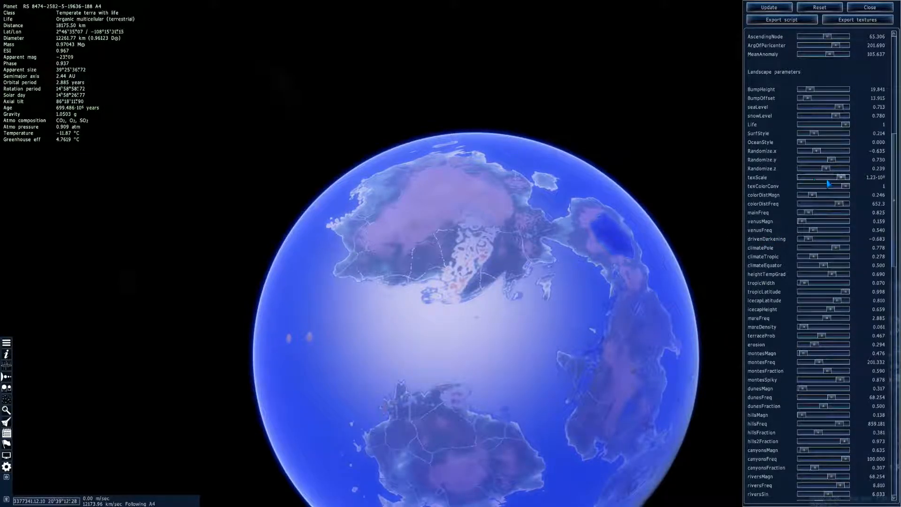
Lower texScale and set hillsMagn to 0.317, applying each change and checking the main continent
{"action": "left_click", "coordinate": [769, 7]}
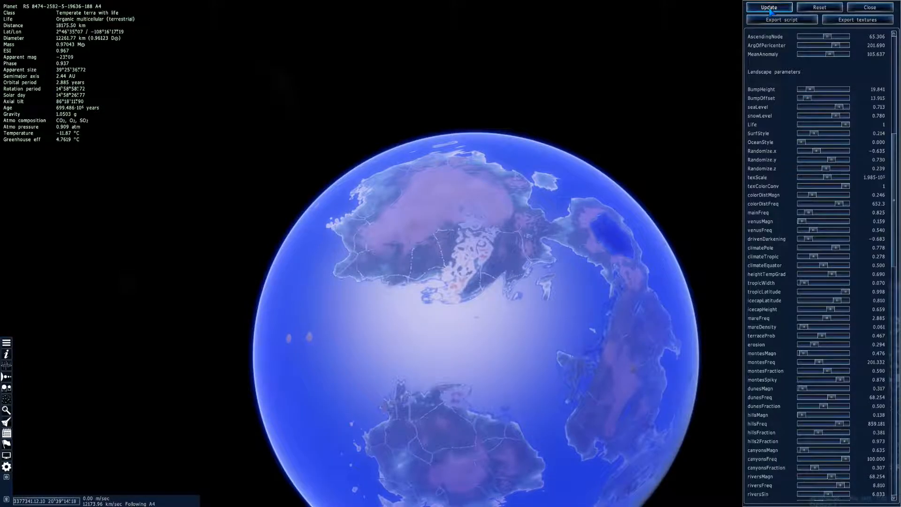
{"action": "right_click_drag", "start_coordinate": [530, 254], "coordinate": [537, 305]}
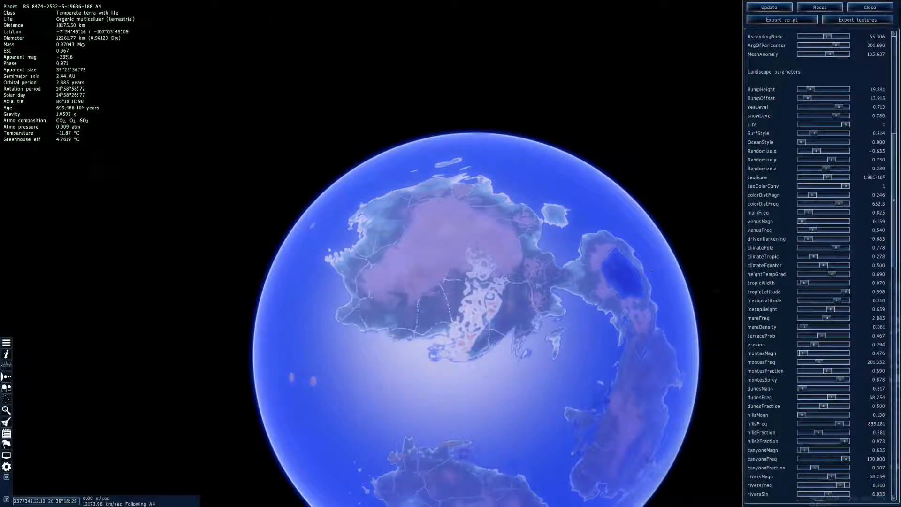
{"action": "scroll", "coordinate": [822, 369], "scroll_direction": "down", "scroll_amount": 2}
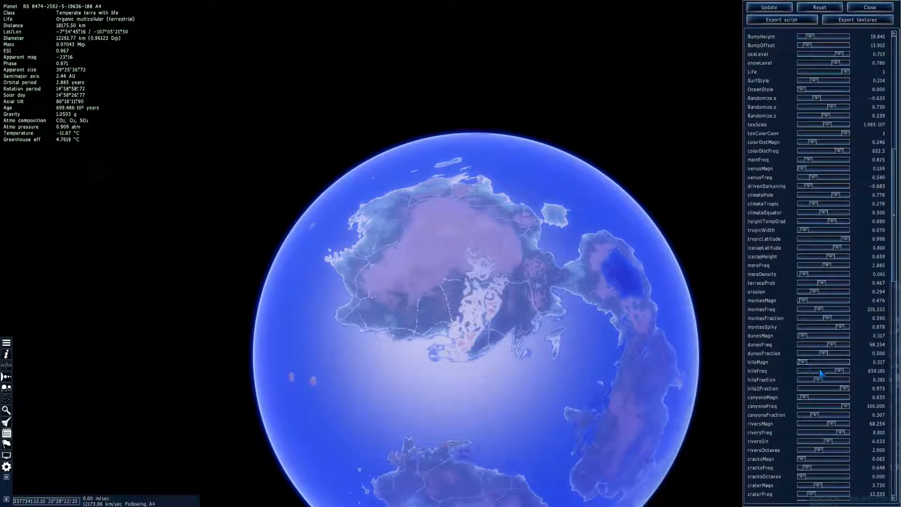
{"action": "left_click", "coordinate": [766, 9]}
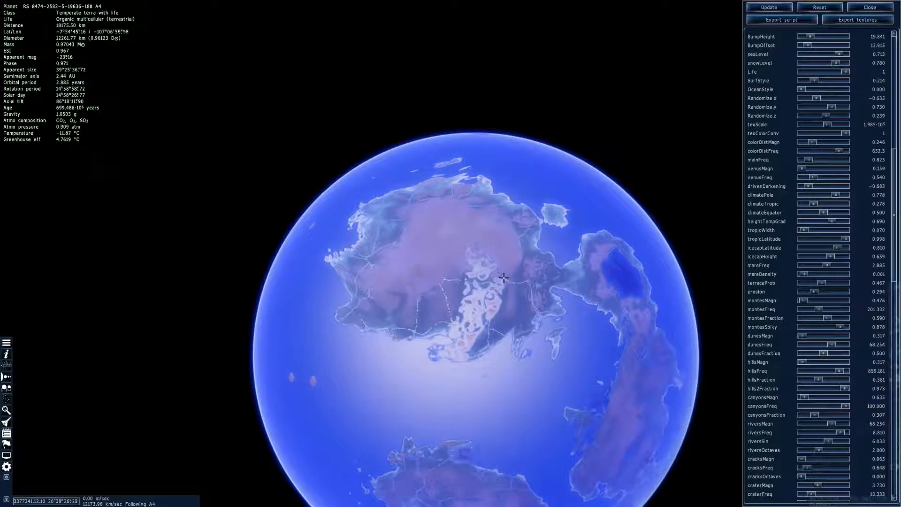
{"action": "right_click_drag", "start_coordinate": [479, 214], "coordinate": [488, 239]}
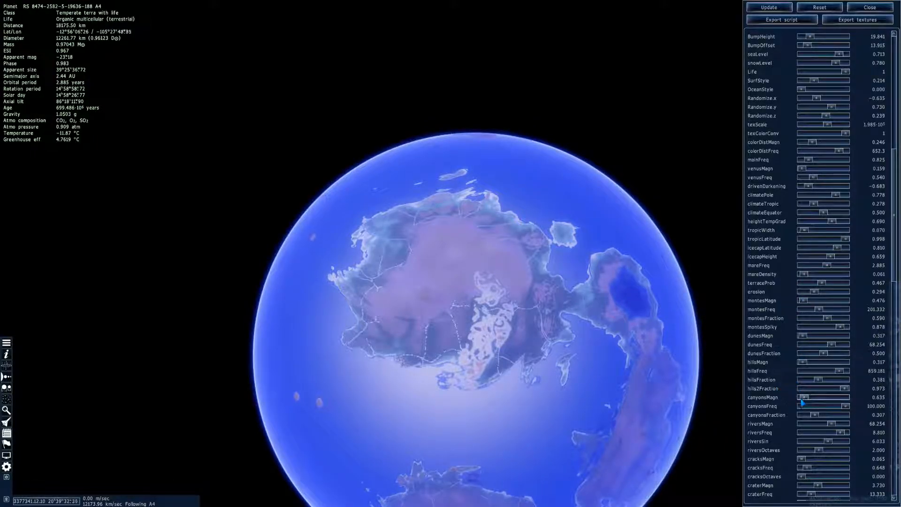
Try canyonsMagn 1.032 and canyonsFreq 64.286 with canyonsFraction at 0.492 and 0.198, applying the changes
{"action": "left_click", "coordinate": [768, 8]}
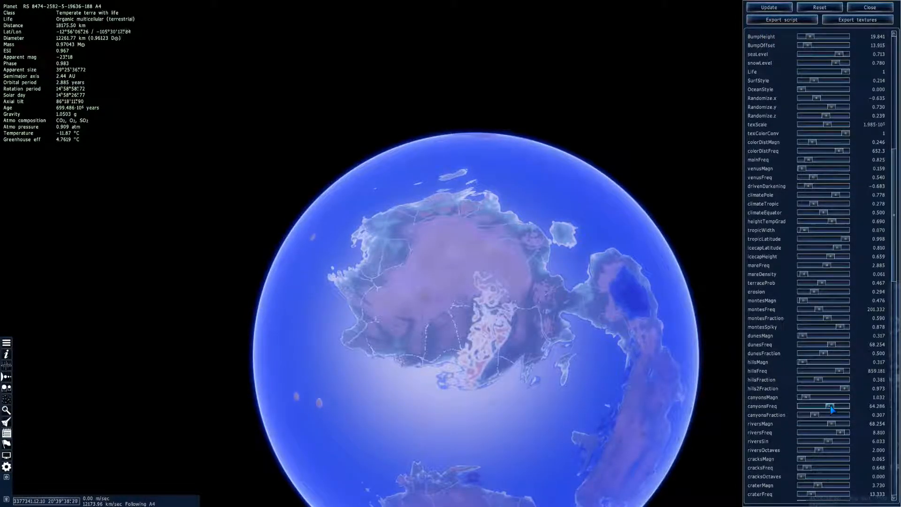
{"action": "left_click", "coordinate": [768, 7]}
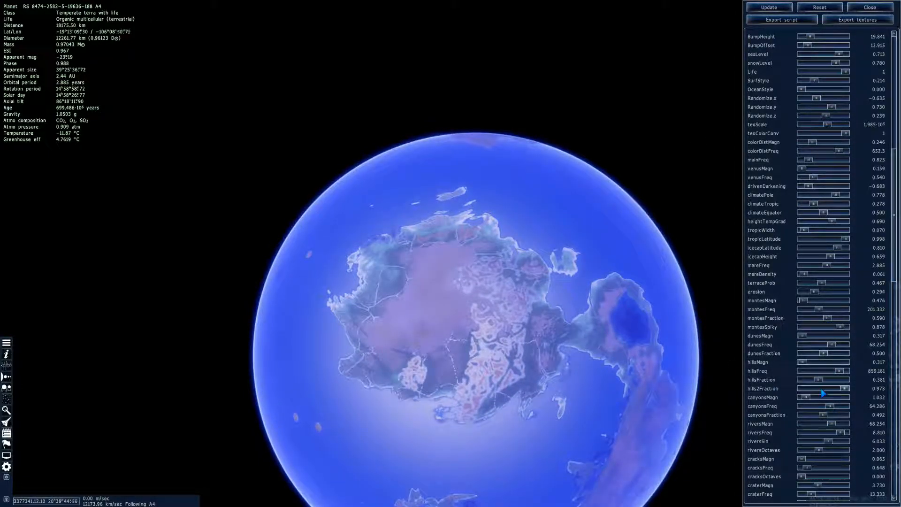
{"action": "left_click", "coordinate": [809, 416]}
{"action": "left_click", "coordinate": [763, 6]}
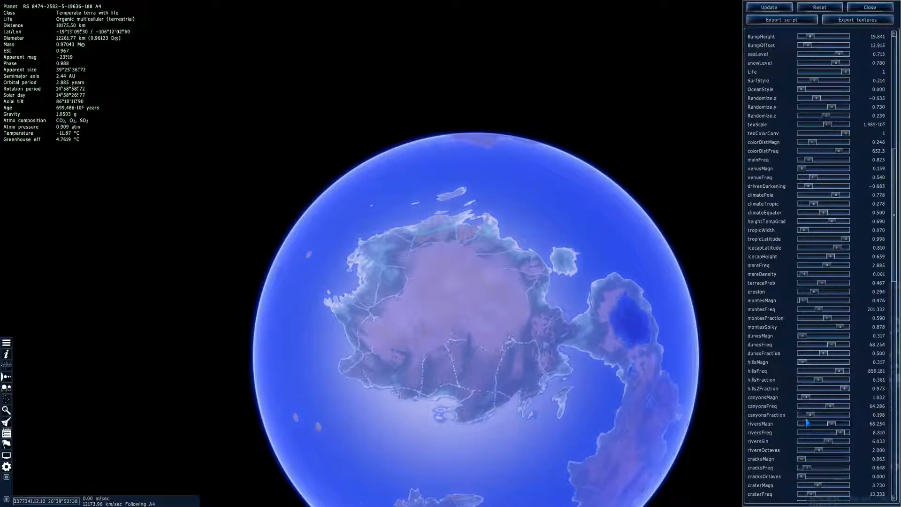
Set canyonsFreq to 88.889, canyonsFraction to 0.325 and canyonsMagn to 0.317, applying them to the planet
{"action": "left_click", "coordinate": [840, 406]}
{"action": "left_click", "coordinate": [765, 8]}
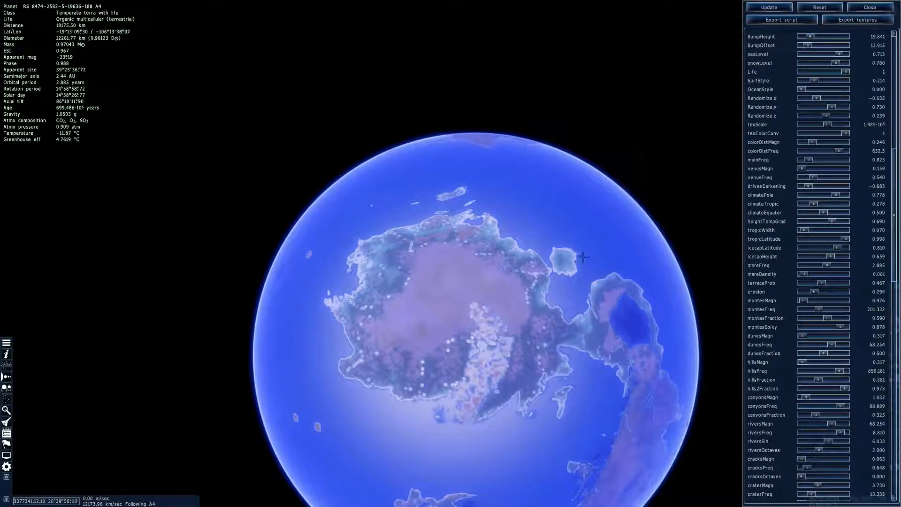
{"action": "right_click_drag", "start_coordinate": [469, 300], "coordinate": [456, 309]}
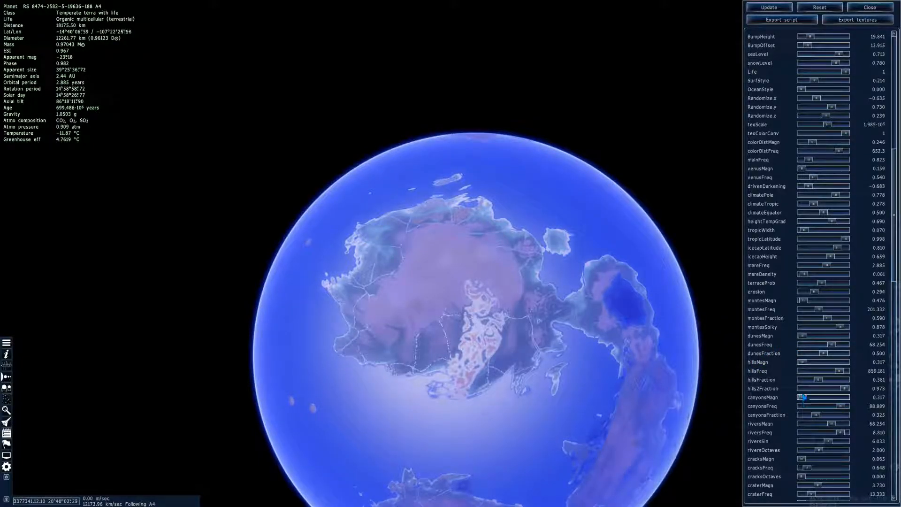
{"action": "left_click", "coordinate": [769, 7]}
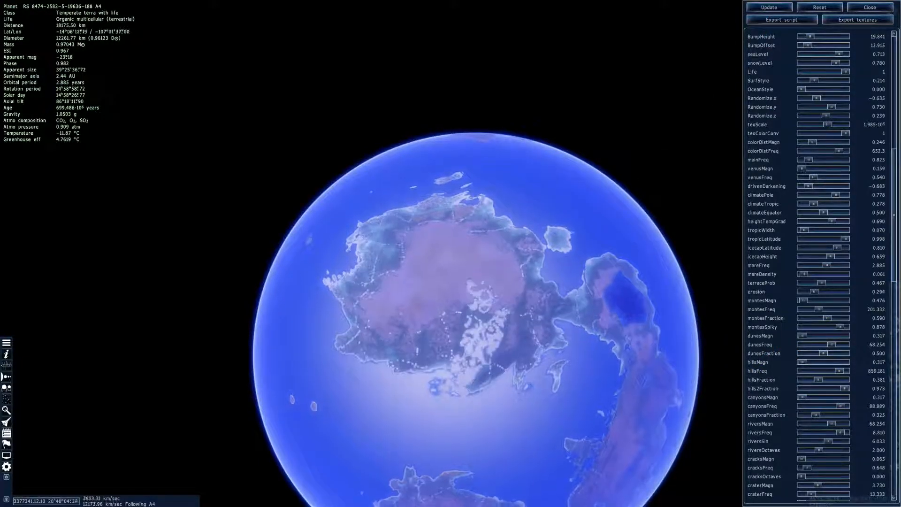
Inspect the main continent's inland lakes and rivers, then set riversOctaves to 4 and apply it
{"action": "key", "text": "w"}
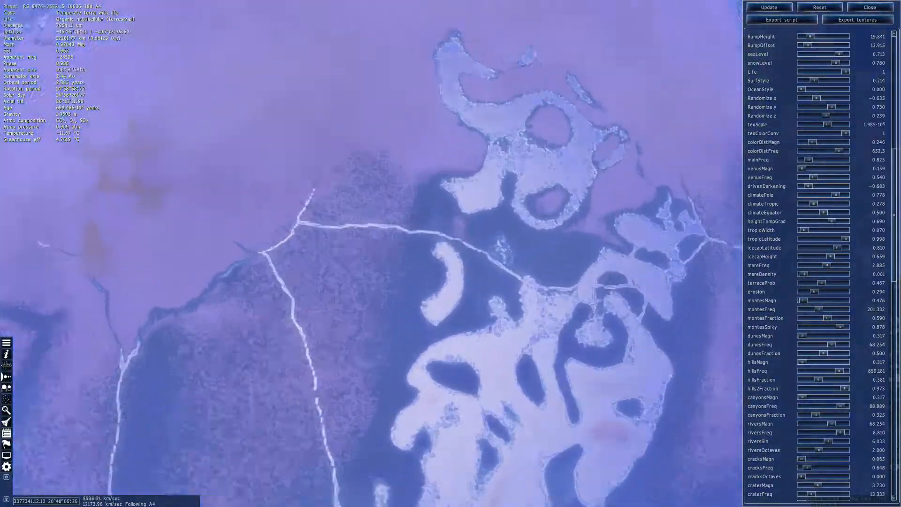
{"action": "right_click_drag", "start_coordinate": [450, 253], "coordinate": [110, 257]}
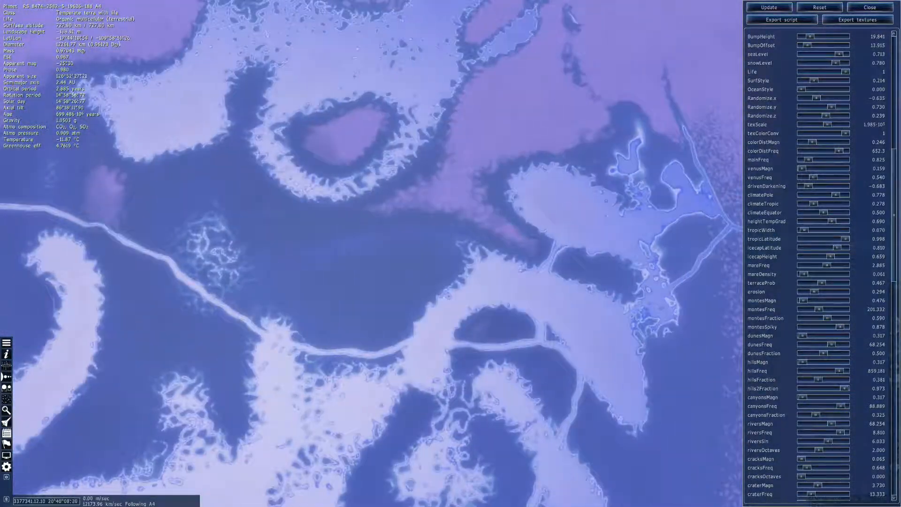
{"action": "right_click_drag", "start_coordinate": [450, 253], "coordinate": [451, 301]}
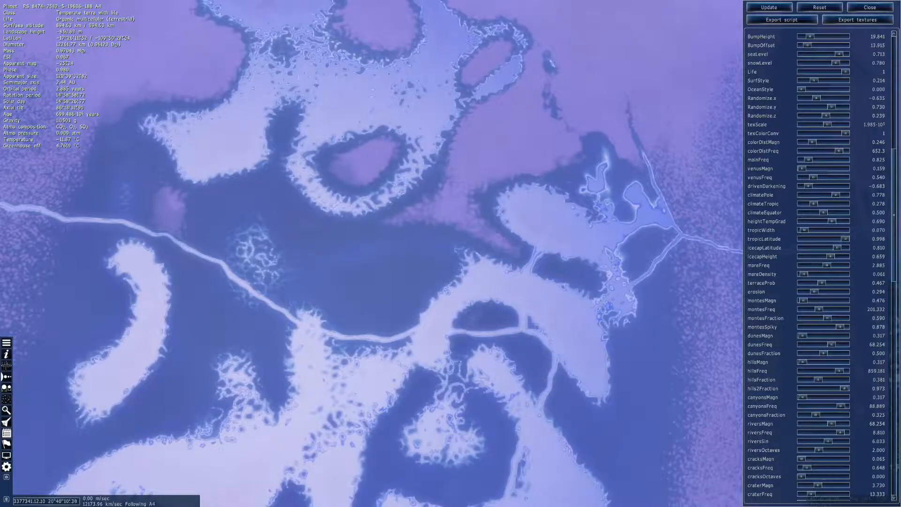
{"action": "scroll", "coordinate": [574, 293], "scroll_direction": "down", "scroll_amount": 5}
{"action": "right_click_drag", "start_coordinate": [525, 272], "coordinate": [682, 348]}
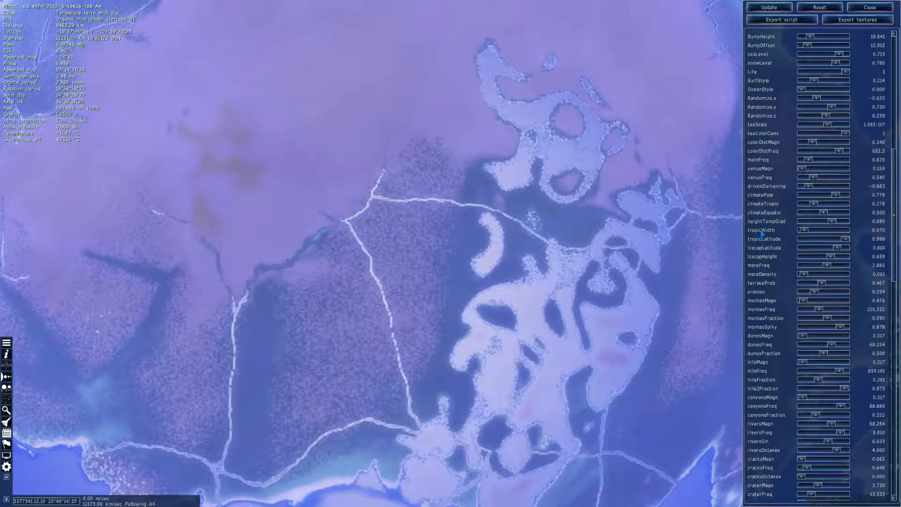
{"action": "left_click", "coordinate": [769, 8]}
{"action": "scroll", "coordinate": [587, 177], "scroll_direction": "down", "scroll_amount": 4}
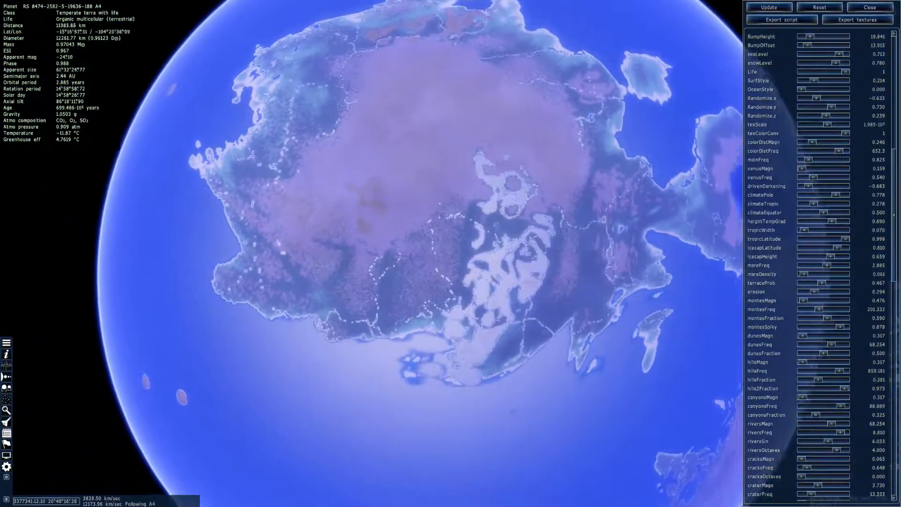
Set riversOctaves to 1, apply it, and check the river network across the main continent
{"action": "scroll", "coordinate": [451, 253], "scroll_direction": "up", "scroll_amount": 3}
{"action": "scroll", "coordinate": [450, 253], "scroll_direction": "down", "scroll_amount": 5}
{"action": "left_click_drag", "start_coordinate": [474, 329], "coordinate": [460, 366]}
{"action": "scroll", "coordinate": [469, 347], "scroll_direction": "up", "scroll_amount": 3}
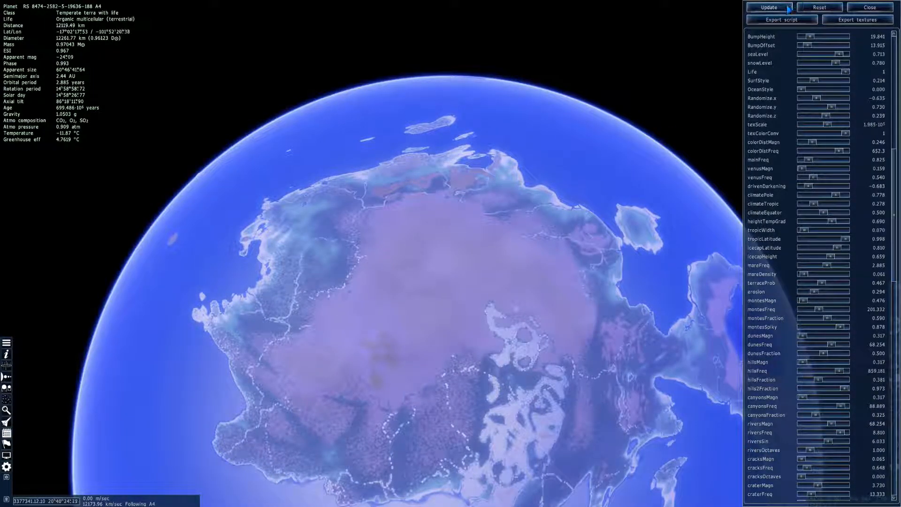
{"action": "left_click", "coordinate": [769, 7]}
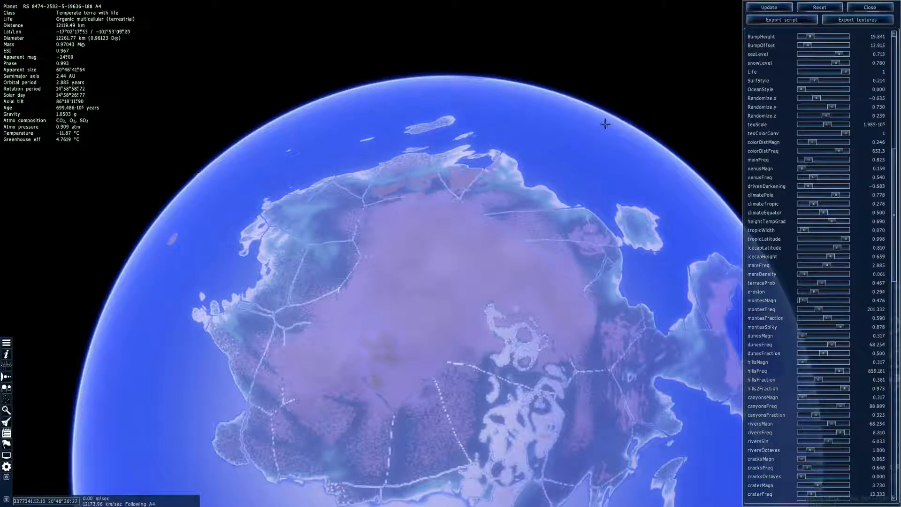
{"action": "left_click_drag", "start_coordinate": [537, 138], "coordinate": [464, 159]}
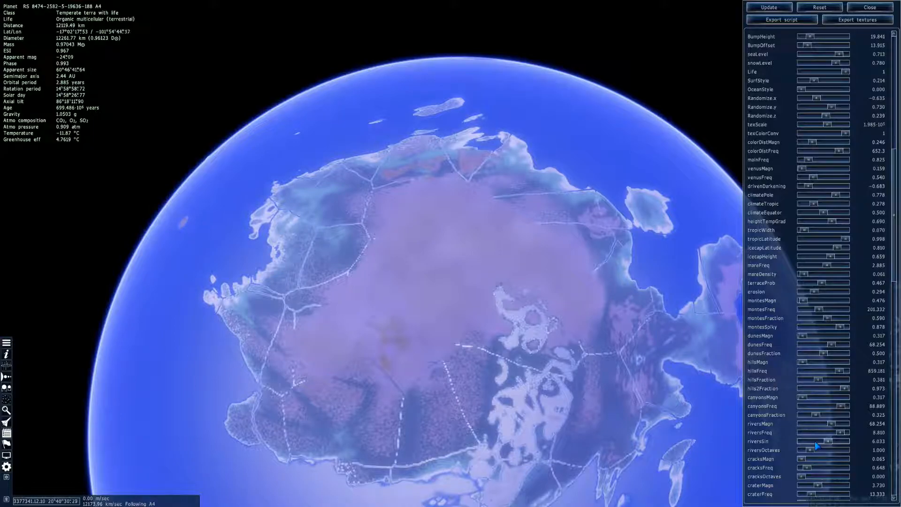
Set riversOctaves to 4 and riversSin to 4.762, apply them, and check the continent's winding rivers
{"action": "left_click", "coordinate": [772, 9]}
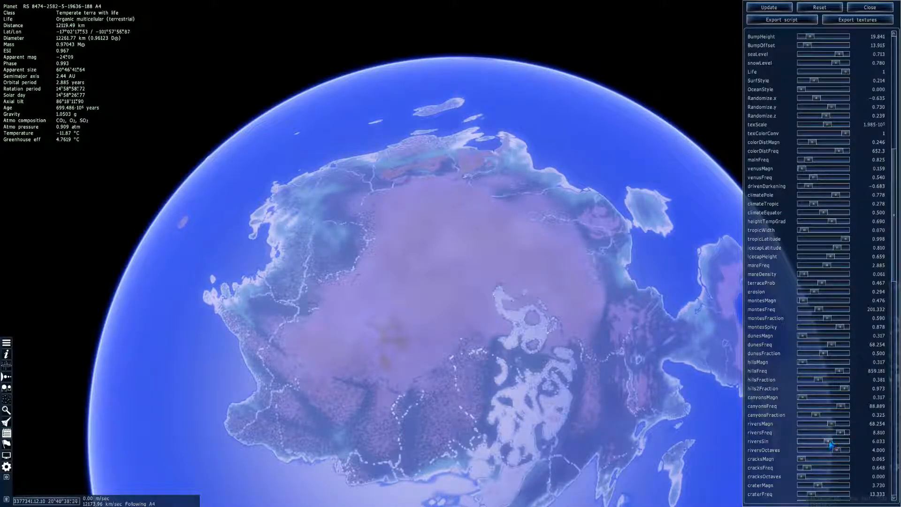
{"action": "left_click", "coordinate": [775, 7]}
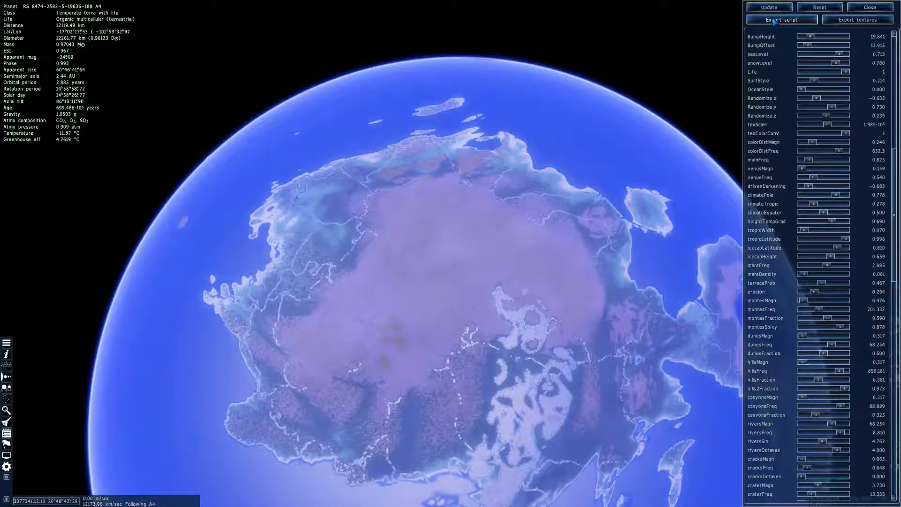
{"action": "right_click_drag", "start_coordinate": [591, 106], "coordinate": [580, 129]}
{"action": "left_click_drag", "start_coordinate": [590, 106], "coordinate": [723, 19]}
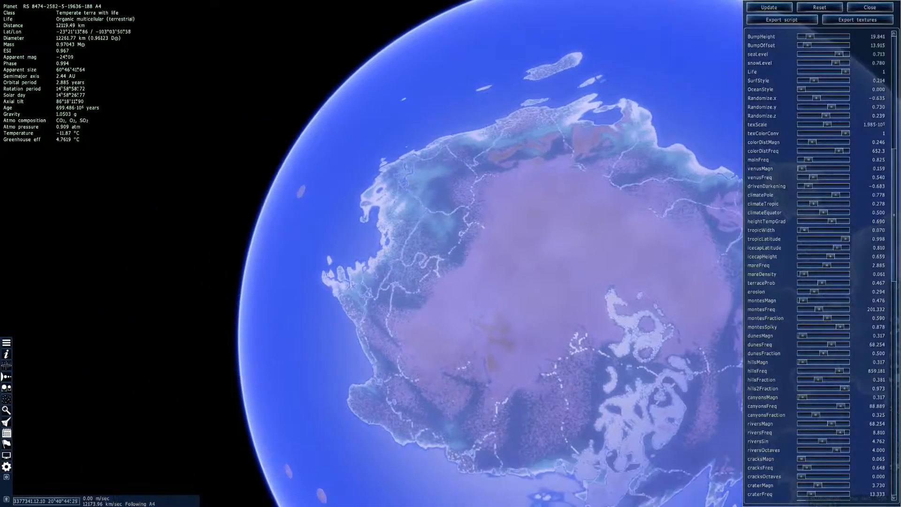
{"action": "left_click_drag", "start_coordinate": [634, 148], "coordinate": [607, 170]}
Fly down to the mountains inland of the main continent's rivers and examine the terrain
{"action": "left_click", "coordinate": [460, 252]}
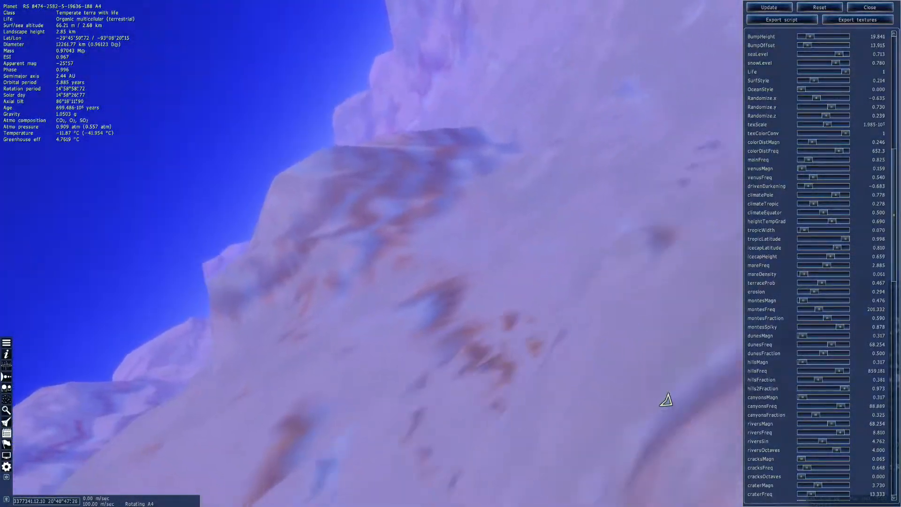
{"action": "left_click_drag", "start_coordinate": [666, 400], "coordinate": [568, 463]}
{"action": "key", "text": "w"}
{"action": "scroll", "coordinate": [576, 458], "scroll_direction": "up", "scroll_amount": 8}
{"action": "scroll", "coordinate": [568, 463], "scroll_direction": "up", "scroll_amount": 6}
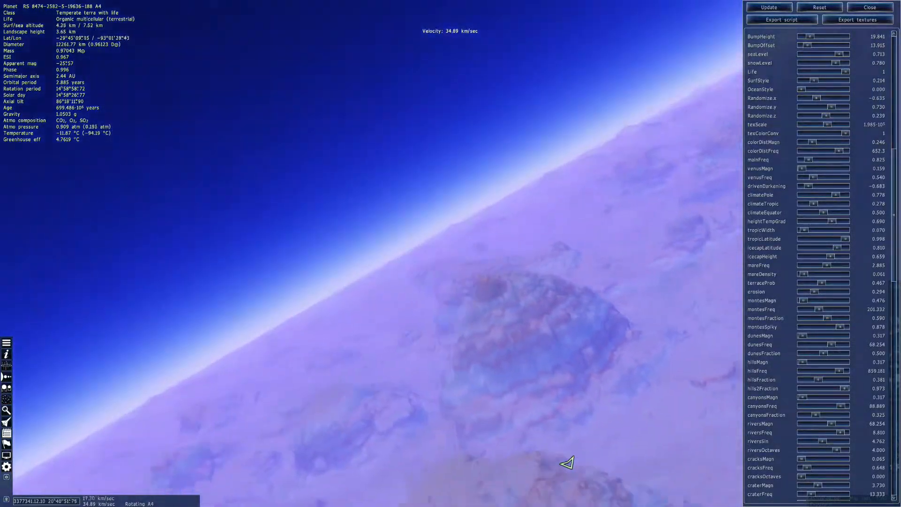
{"action": "left_click_drag", "start_coordinate": [487, 357], "coordinate": [328, 167]}
{"action": "scroll", "coordinate": [487, 251], "scroll_direction": "up", "scroll_amount": 3}
{"action": "scroll", "coordinate": [487, 251], "scroll_direction": "up", "scroll_amount": 5}
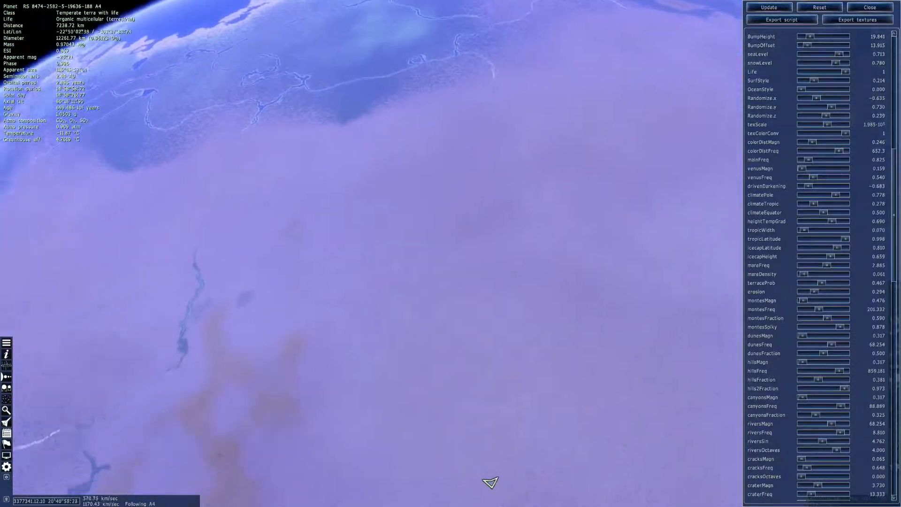
Descend to near ground level in the main continent's dry interior and examine the surface texture
{"action": "key", "text": "w"}
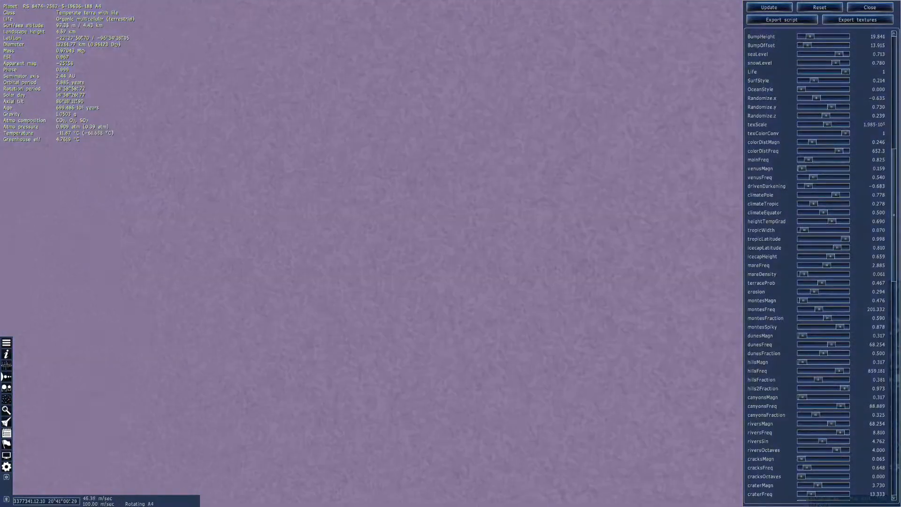
{"action": "left_click_drag", "start_coordinate": [486, 282], "coordinate": [512, 478]}
{"action": "scroll", "coordinate": [504, 480], "scroll_direction": "down", "scroll_amount": 3}
{"action": "key", "text": "s"}
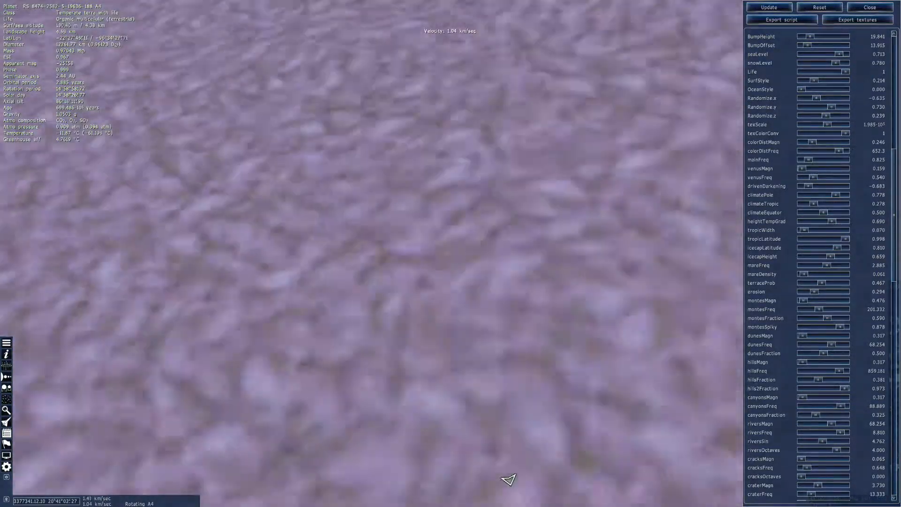
{"action": "scroll", "coordinate": [510, 479], "scroll_direction": "up", "scroll_amount": 5}
{"action": "key", "text": "d"}
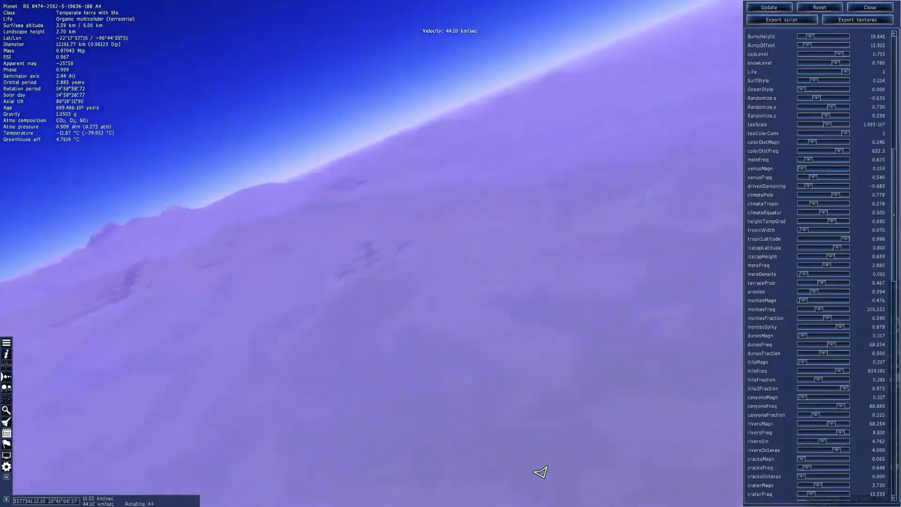
Skim low across the main continent's dry interior and examine the ground with the horizon levelled
{"action": "scroll", "coordinate": [547, 470], "scroll_direction": "up", "scroll_amount": 5}
{"action": "key", "text": "s"}
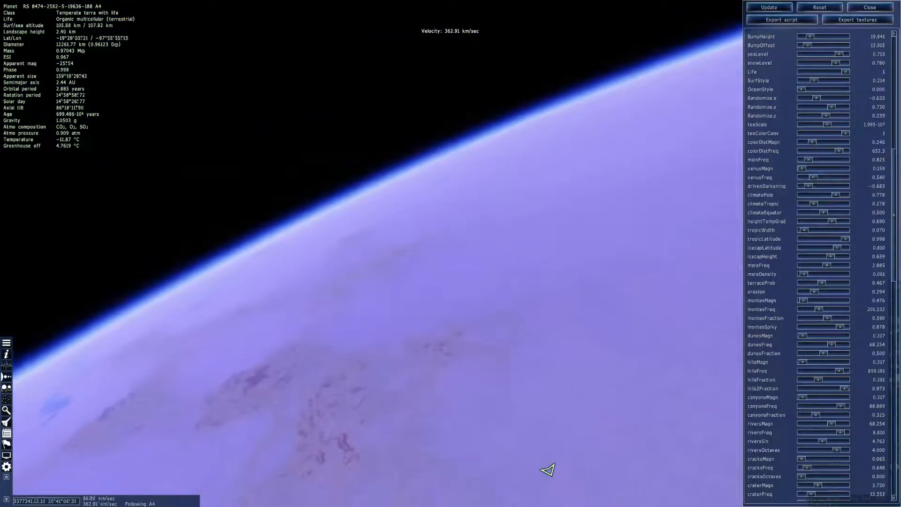
{"action": "key", "text": "d"}
{"action": "key", "text": "w"}
{"action": "scroll", "coordinate": [522, 477], "scroll_direction": "up", "scroll_amount": 1}
{"action": "key", "text": "w"}
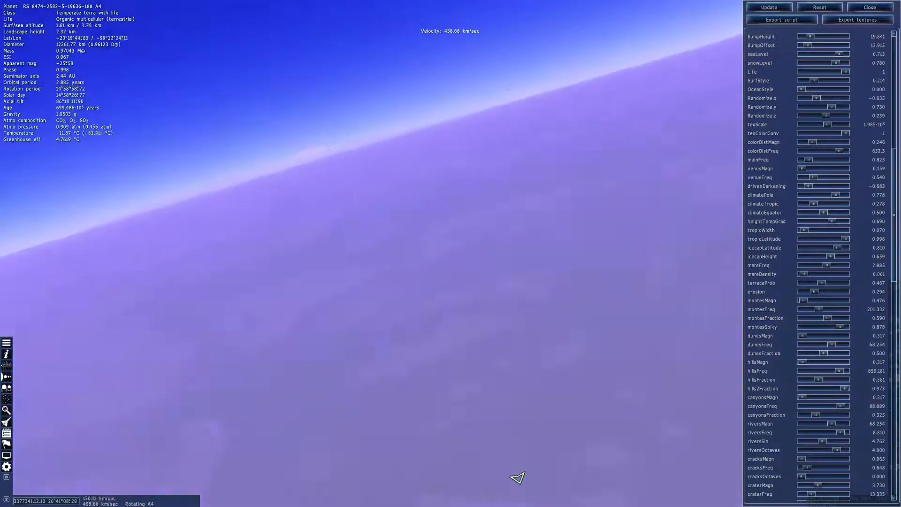
{"action": "scroll", "coordinate": [490, 482], "scroll_direction": "up", "scroll_amount": 9}
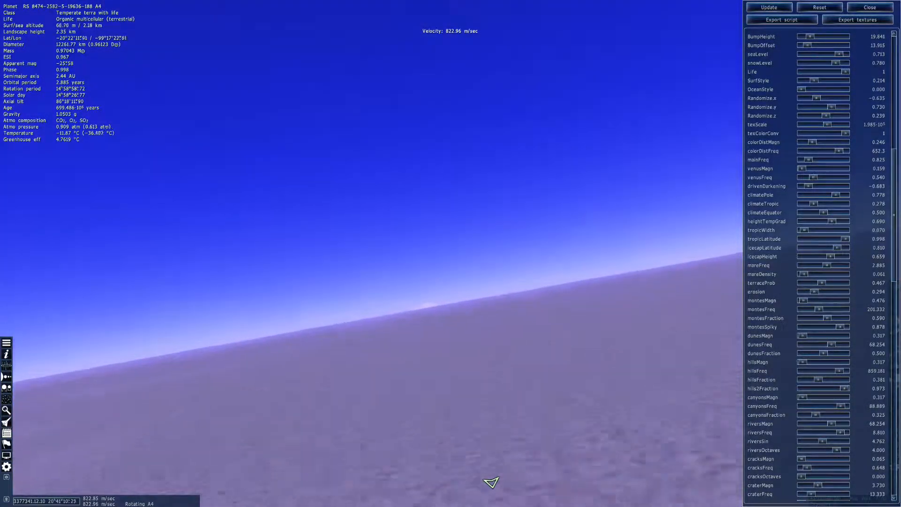
{"action": "key", "text": "w"}
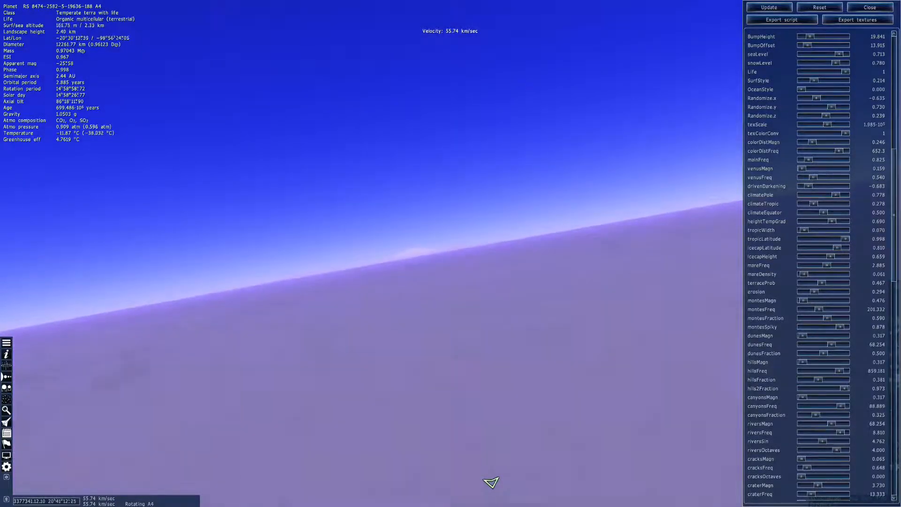
{"action": "scroll", "coordinate": [490, 483], "scroll_direction": "up", "scroll_amount": 8}
{"action": "scroll", "coordinate": [371, 253], "scroll_direction": "down", "scroll_amount": 8}
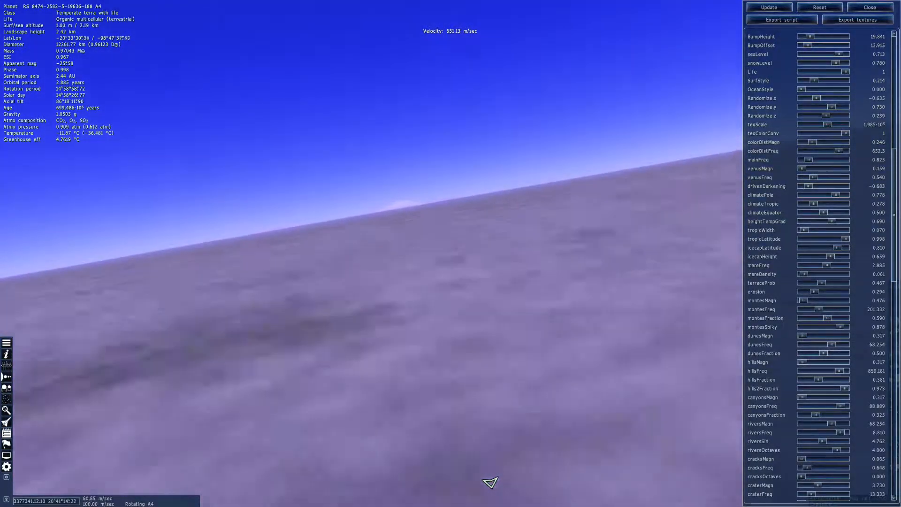
{"action": "key", "text": "q"}
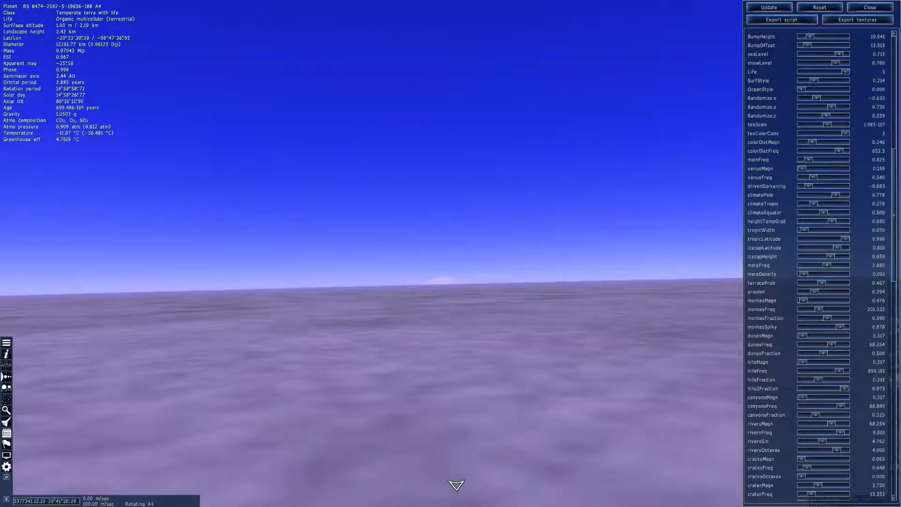
{"action": "scroll", "coordinate": [477, 262], "scroll_direction": "up", "scroll_amount": 12}
{"action": "left_click_drag", "start_coordinate": [477, 261], "coordinate": [493, 247]}
{"action": "key", "text": "s"}
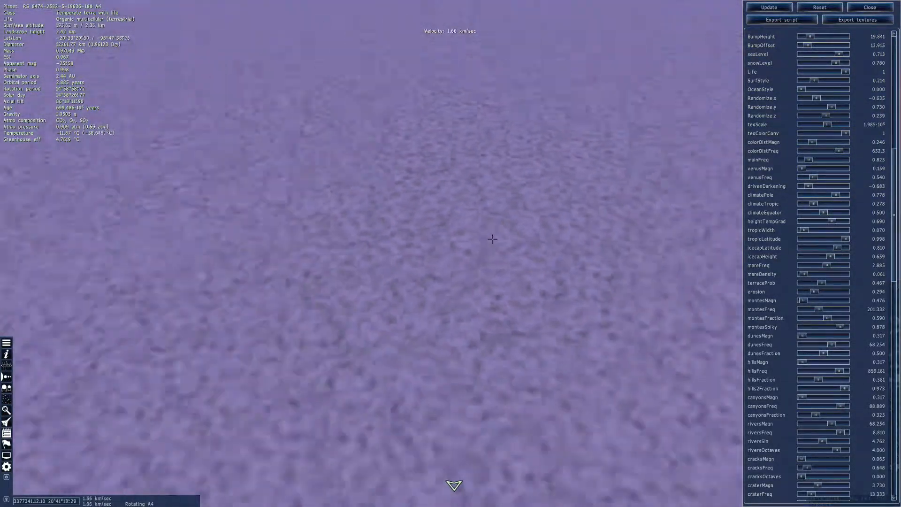
Examine the rivers' upstream ends from high above the dry interior and descend to ground level near them
{"action": "scroll", "coordinate": [493, 238], "scroll_direction": "up", "scroll_amount": 8}
{"action": "scroll", "coordinate": [495, 245], "scroll_direction": "up", "scroll_amount": 5}
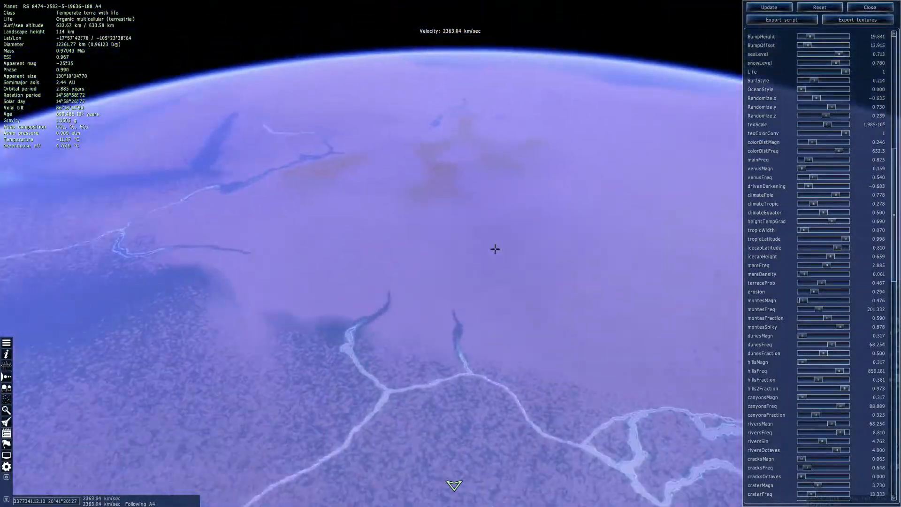
{"action": "key", "text": "w"}
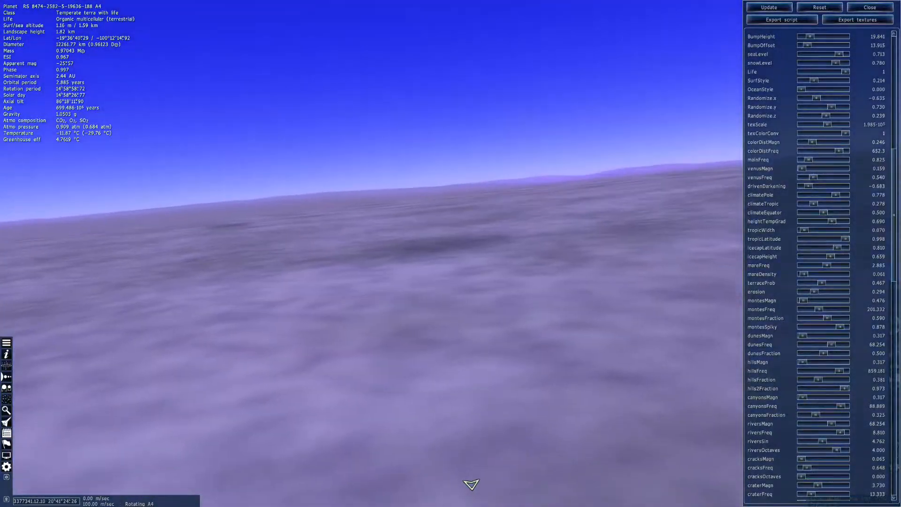
{"action": "key", "text": "w"}
{"action": "scroll", "coordinate": [450, 254], "scroll_direction": "up", "scroll_amount": 2}
{"action": "scroll", "coordinate": [459, 240], "scroll_direction": "up", "scroll_amount": 9}
{"action": "key", "text": "s"}
{"action": "left_click_drag", "start_coordinate": [459, 210], "coordinate": [463, 64]}
{"action": "scroll", "coordinate": [459, 241], "scroll_direction": "up", "scroll_amount": 10}
{"action": "key", "text": "s"}
{"action": "key", "text": "w"}
{"action": "left_click_drag", "start_coordinate": [427, 484], "coordinate": [479, 483]}
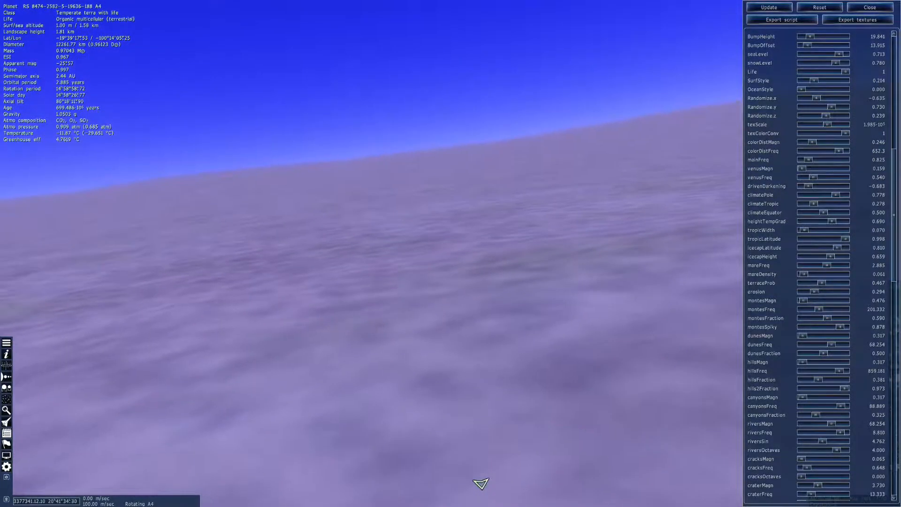
Examine the ground surface and nearby slopes close to the rivers' upstream ends
{"action": "key", "text": "s"}
{"action": "scroll", "coordinate": [450, 253], "scroll_direction": "up", "scroll_amount": 2}
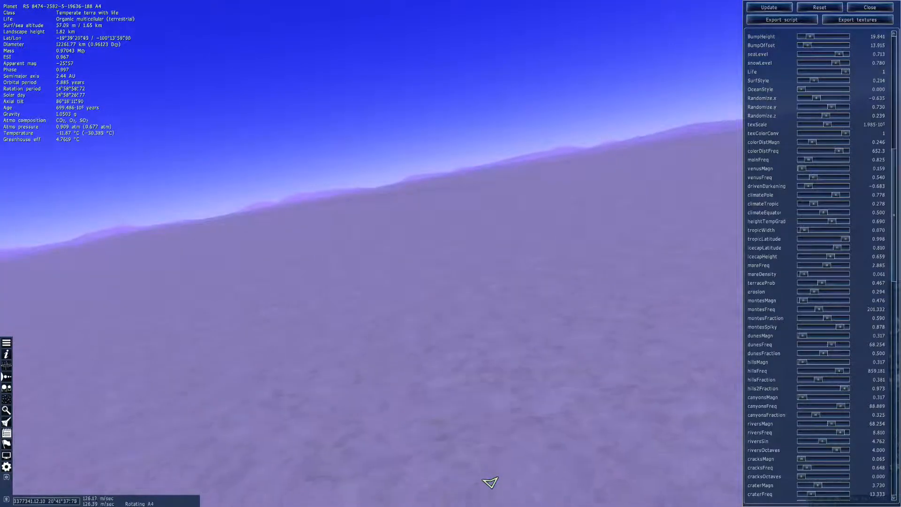
{"action": "left_click_drag", "start_coordinate": [490, 482], "coordinate": [460, 485]}
{"action": "left_click_drag", "start_coordinate": [475, 216], "coordinate": [488, 173]}
{"action": "scroll", "coordinate": [475, 234], "scroll_direction": "up", "scroll_amount": 3}
{"action": "key", "text": "w"}
{"action": "key", "text": "s"}
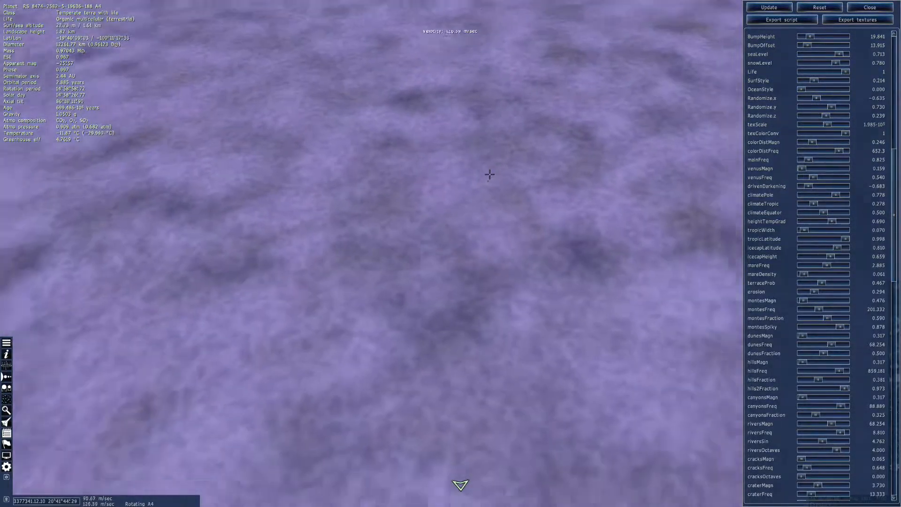
Rise above the two river heads, follow the more winding one upstream and examine its dark valley
{"action": "scroll", "coordinate": [498, 157], "scroll_direction": "up", "scroll_amount": 4}
{"action": "key", "text": "s"}
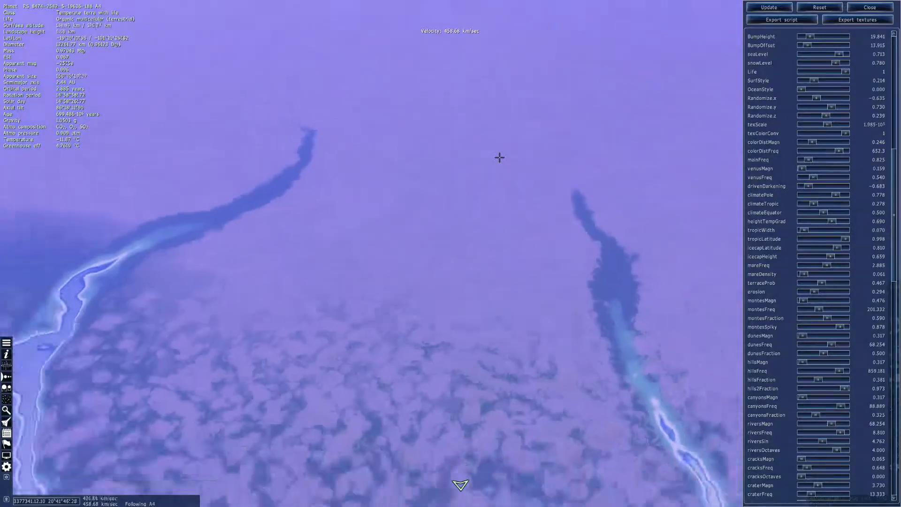
{"action": "key", "text": "w"}
{"action": "right_click_drag", "start_coordinate": [359, 183], "coordinate": [469, 176]}
{"action": "key", "text": "w"}
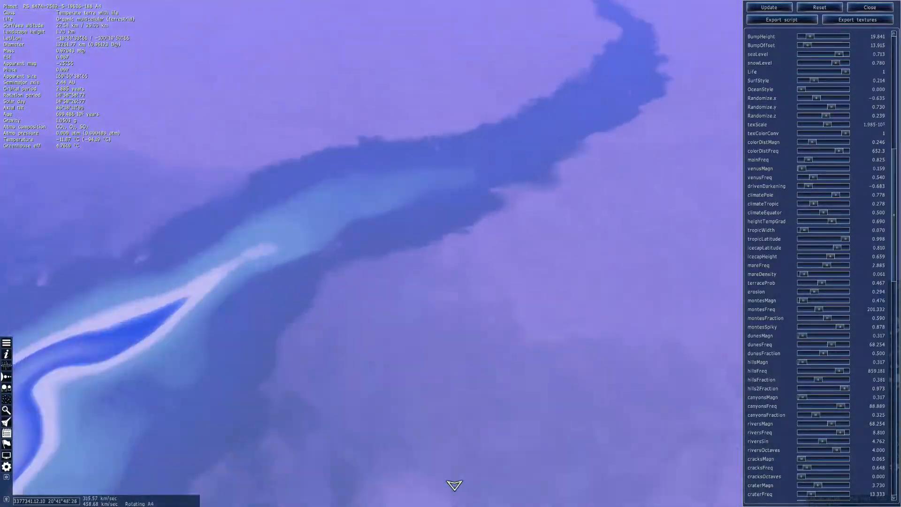
{"action": "left_click_drag", "start_coordinate": [469, 176], "coordinate": [370, 173]}
{"action": "key", "text": "w"}
{"action": "key", "text": "w"}
{"action": "key", "text": "s"}
{"action": "scroll", "coordinate": [370, 173], "scroll_direction": "up", "scroll_amount": 11}
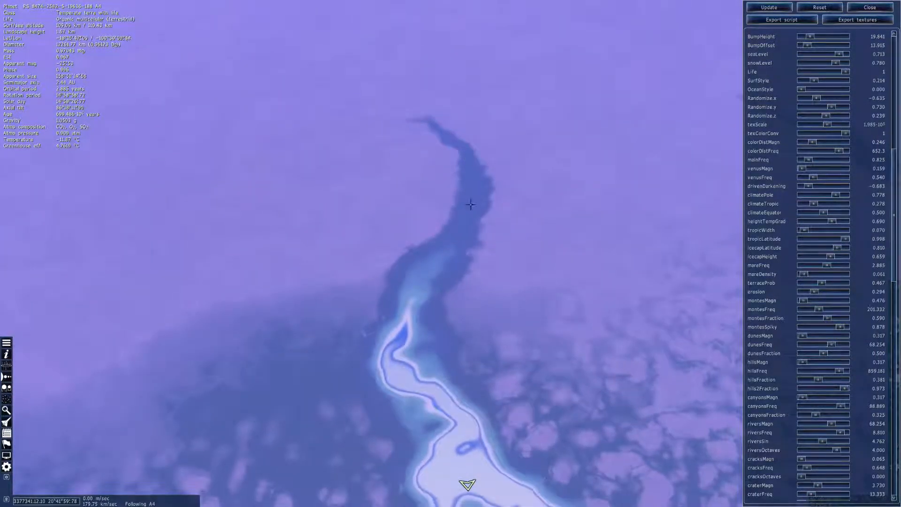
Set volcanoRadius to 0.365 and volcanoFreq to 1.111, and apply both to the planet
{"action": "key", "text": "s"}
{"action": "left_click_drag", "start_coordinate": [470, 204], "coordinate": [413, 257]}
{"action": "scroll", "coordinate": [418, 282], "scroll_direction": "up", "scroll_amount": 5}
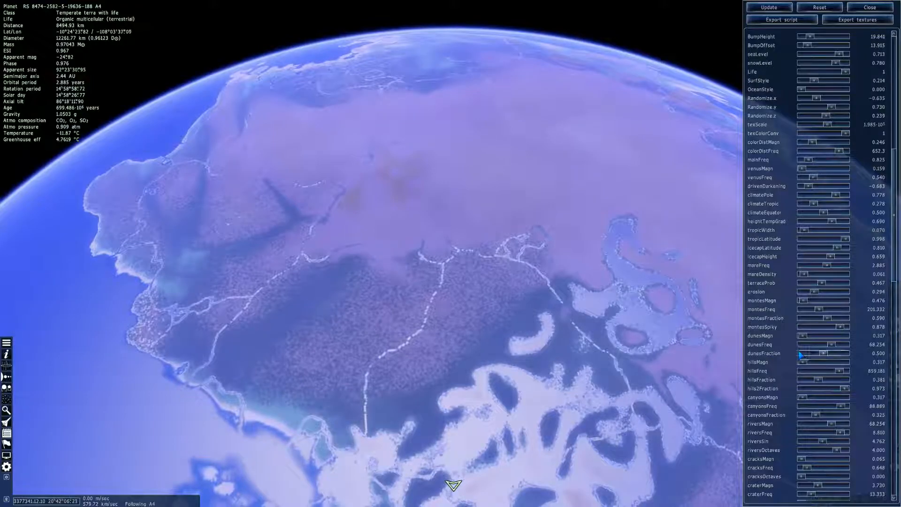
{"action": "scroll", "coordinate": [778, 348], "scroll_direction": "down", "scroll_amount": 4}
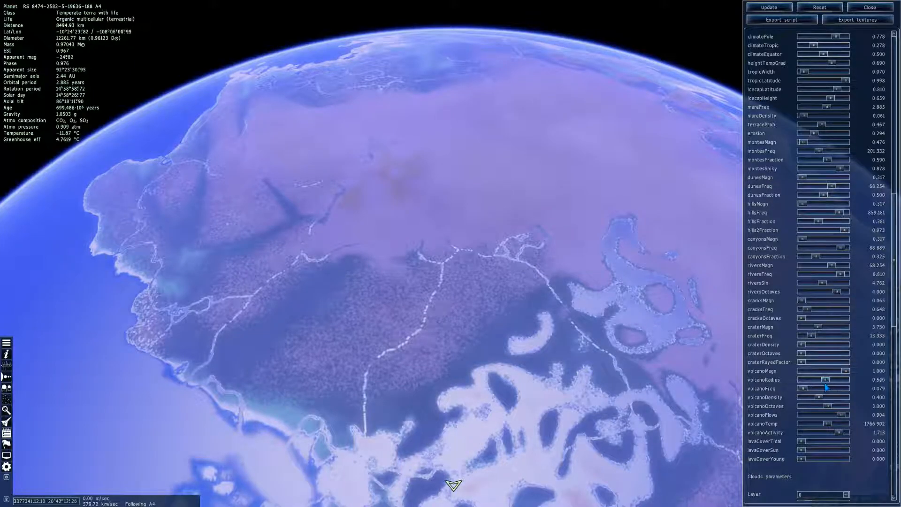
{"action": "left_click_drag", "start_coordinate": [581, 225], "coordinate": [582, 254]}
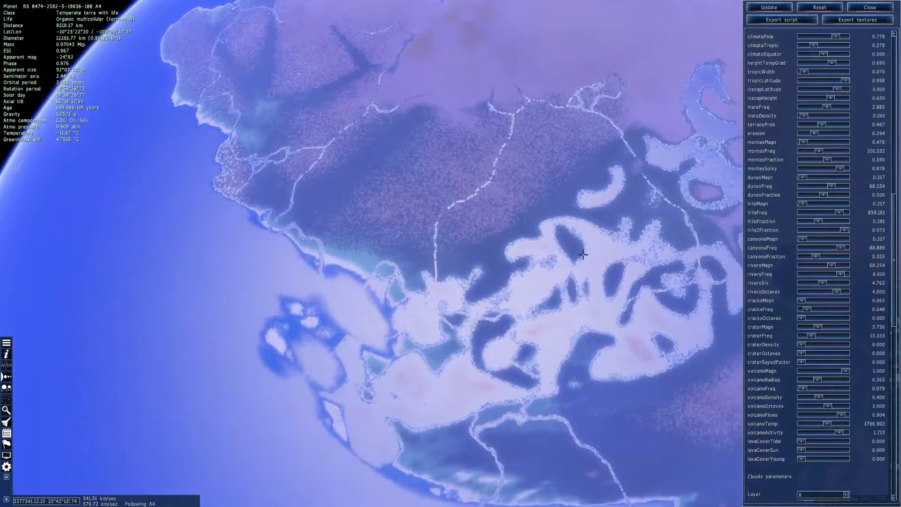
{"action": "key", "text": "s"}
{"action": "scroll", "coordinate": [584, 254], "scroll_direction": "up", "scroll_amount": 6}
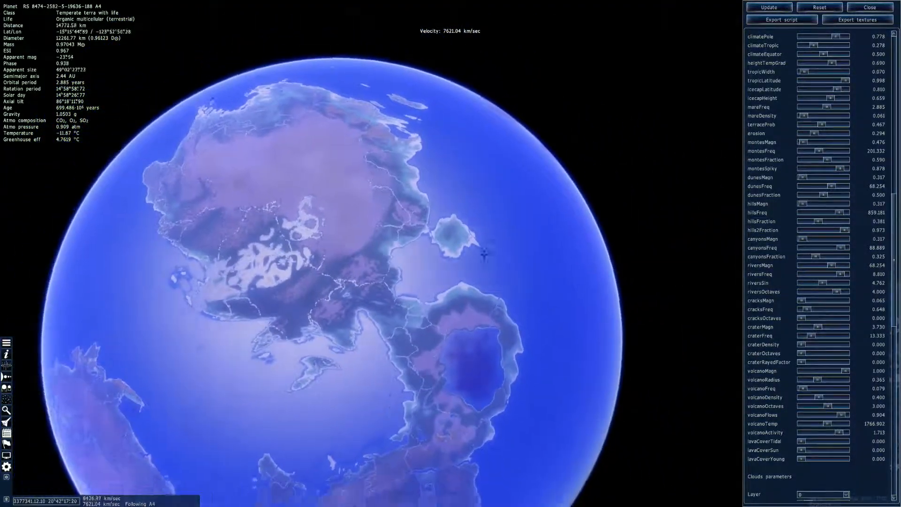
{"action": "left_click_drag", "start_coordinate": [483, 253], "coordinate": [587, 254]}
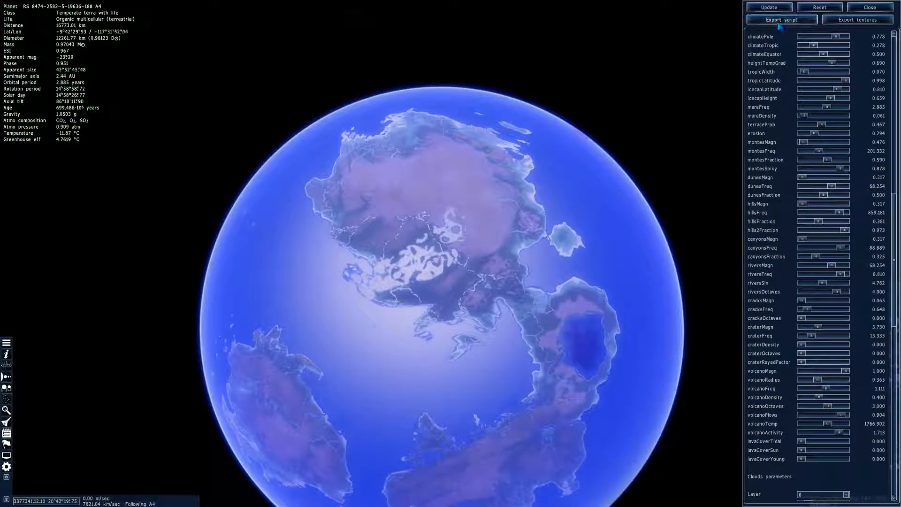
{"action": "left_click", "coordinate": [769, 8]}
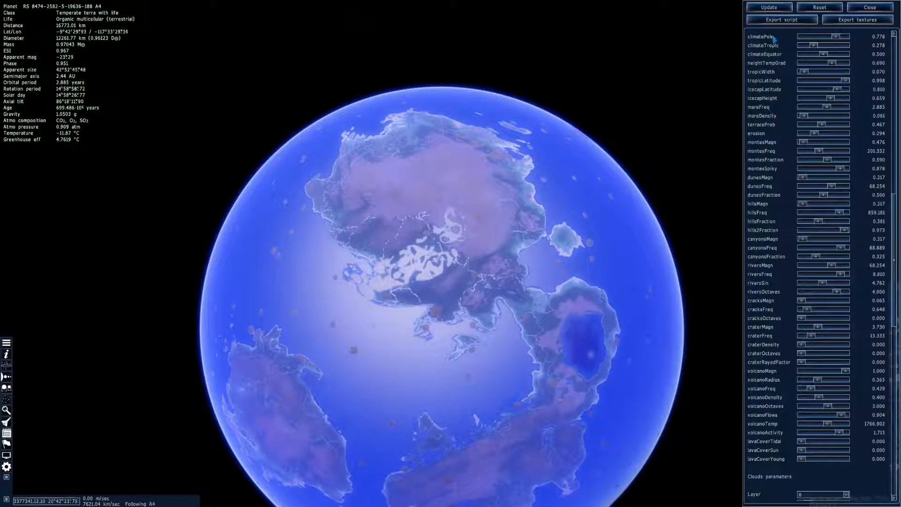
Apply volcanoFreq at 0.429, and reduce it to 0.079 and apply it again
{"action": "left_click", "coordinate": [769, 8]}
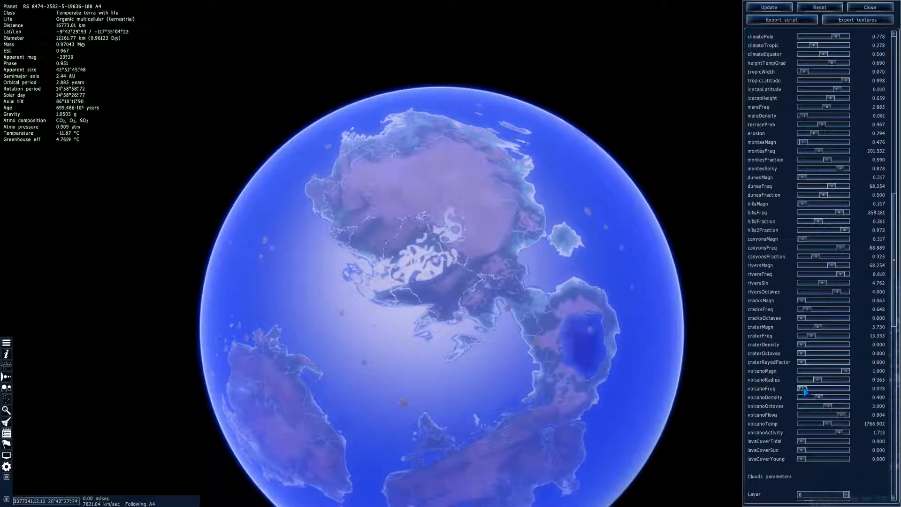
{"action": "left_click", "coordinate": [760, 8]}
Rotate the planet to find a volcanic island in the ocean and fly down to it
{"action": "right_click_drag", "start_coordinate": [309, 198], "coordinate": [397, 268]}
{"action": "left_click_drag", "start_coordinate": [398, 269], "coordinate": [350, 404]}
{"action": "key", "text": "w"}
{"action": "key", "text": "w"}
{"action": "left_click_drag", "start_coordinate": [465, 485], "coordinate": [497, 481]}
{"action": "key", "text": "w"}
{"action": "scroll", "coordinate": [508, 481], "scroll_direction": "up", "scroll_amount": 10}
Fly to the volcano's summit crater and examine the lava lake and its grooved outer slopes
{"action": "key", "text": "w"}
{"action": "scroll", "coordinate": [503, 480], "scroll_direction": "up", "scroll_amount": 6}
{"action": "left_click_drag", "start_coordinate": [404, 218], "coordinate": [520, 28]}
{"action": "key", "text": "s"}
{"action": "scroll", "coordinate": [405, 218], "scroll_direction": "up", "scroll_amount": 9}
{"action": "left_click_drag", "start_coordinate": [408, 223], "coordinate": [446, 479]}
{"action": "key", "text": "w"}
{"action": "scroll", "coordinate": [407, 223], "scroll_direction": "up", "scroll_amount": 9}
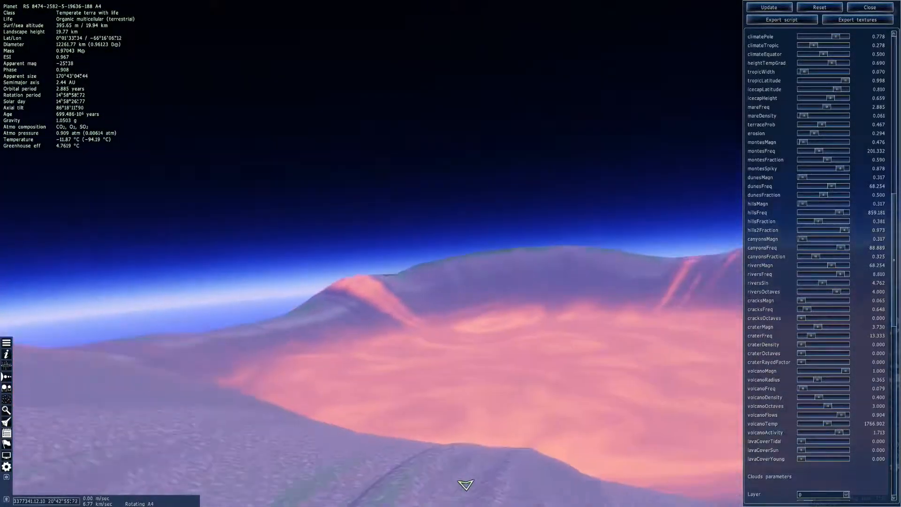
{"action": "key", "text": "w"}
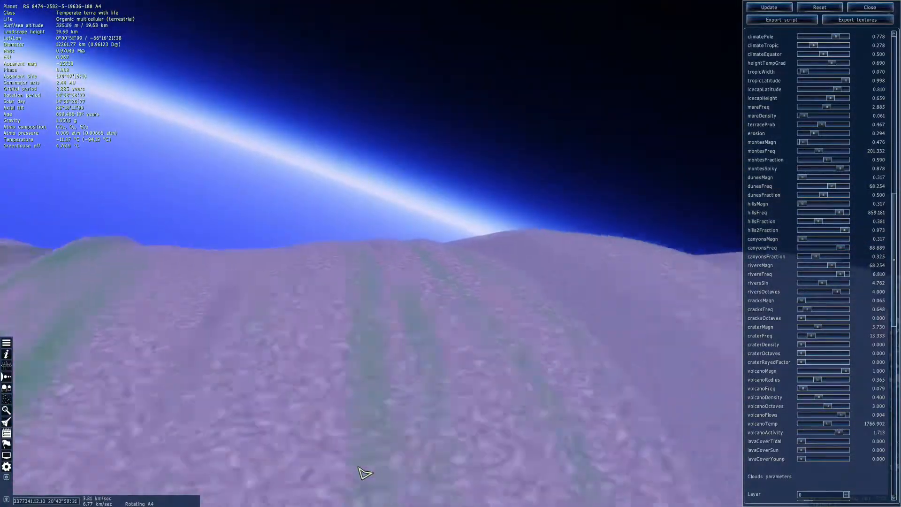
{"action": "left_click_drag", "start_coordinate": [365, 473], "coordinate": [464, 485]}
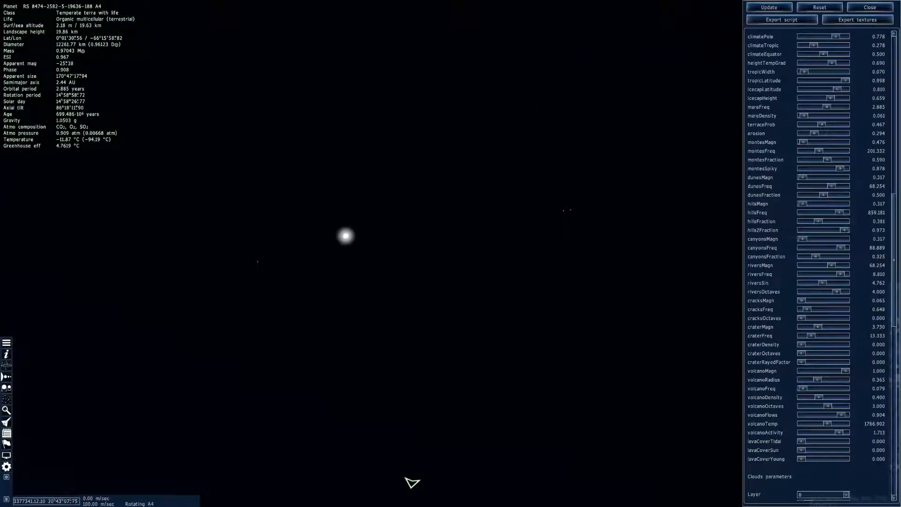
Fly along the volcano's slope to examine its lava flows, and pull back to view the whole island from above
{"action": "left_click_drag", "start_coordinate": [450, 413], "coordinate": [404, 221]}
{"action": "scroll", "coordinate": [486, 238], "scroll_direction": "up", "scroll_amount": 4}
{"action": "key", "text": "w"}
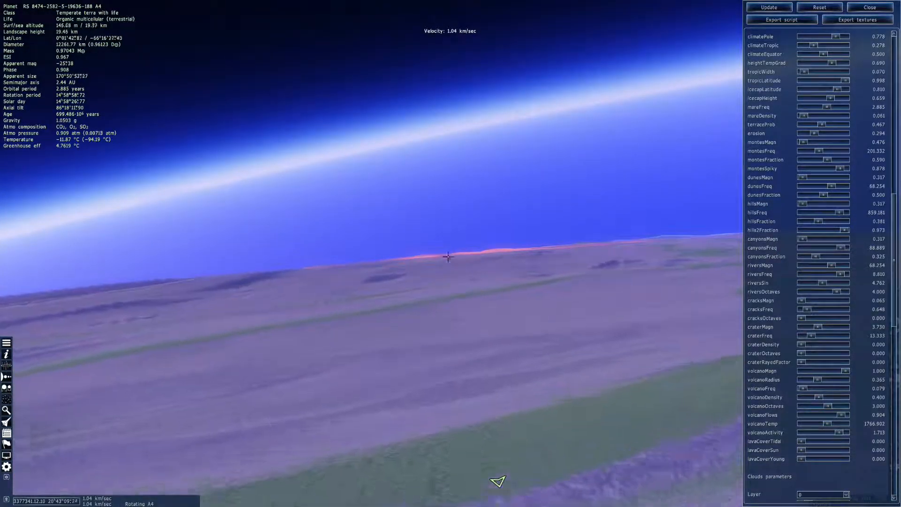
{"action": "key", "text": "q"}
{"action": "key", "text": "q"}
{"action": "scroll", "coordinate": [453, 269], "scroll_direction": "up", "scroll_amount": 6}
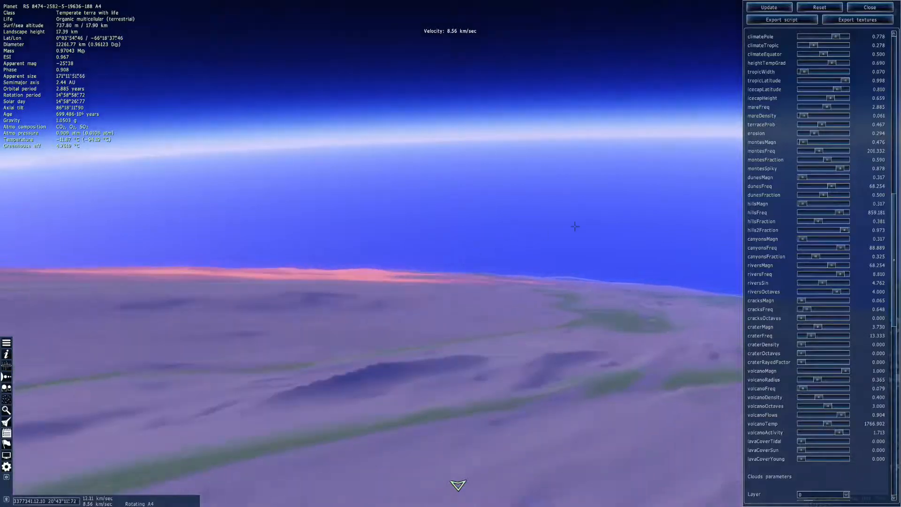
{"action": "left_click_drag", "start_coordinate": [610, 178], "coordinate": [603, 239]}
{"action": "scroll", "coordinate": [794, 329], "scroll_direction": "down", "scroll_amount": 5}
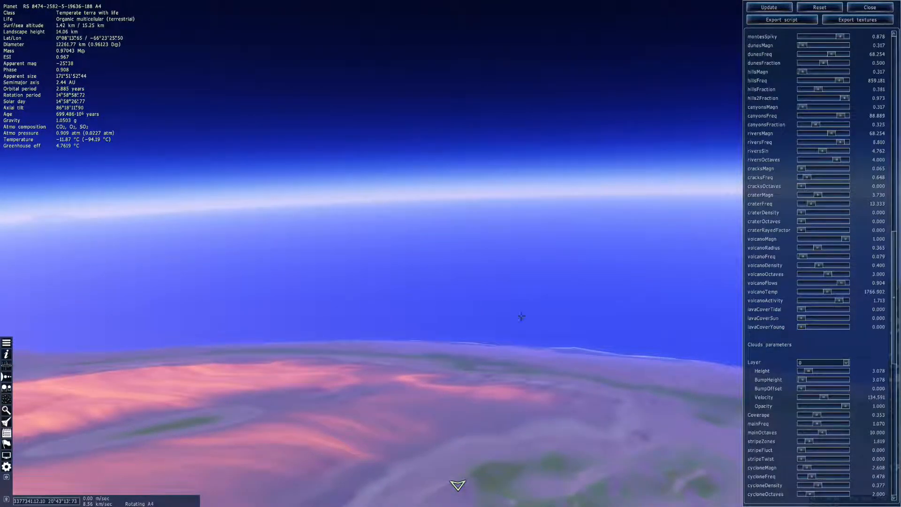
{"action": "left_click_drag", "start_coordinate": [542, 324], "coordinate": [530, 223]}
{"action": "key", "text": "s"}
{"action": "scroll", "coordinate": [532, 216], "scroll_direction": "up", "scroll_amount": 13}
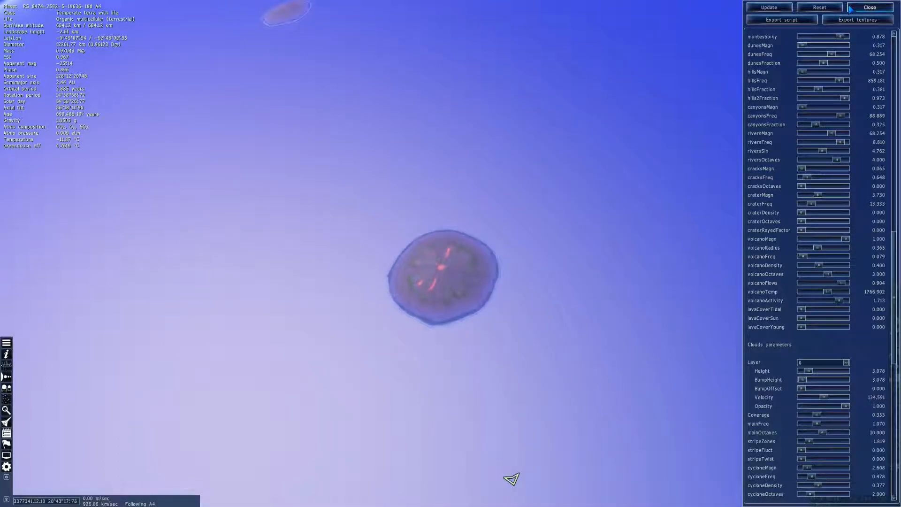
{"action": "key", "text": "F6"}
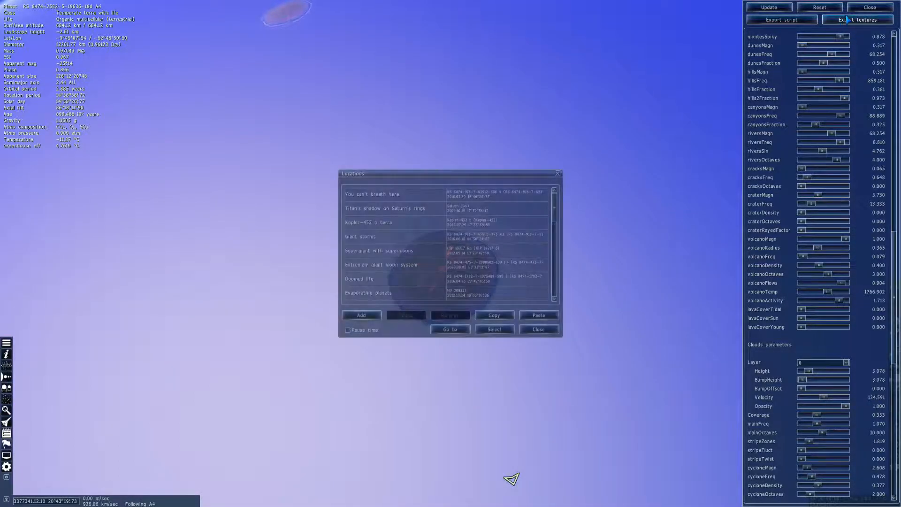
{"action": "left_click", "coordinate": [859, 10]}
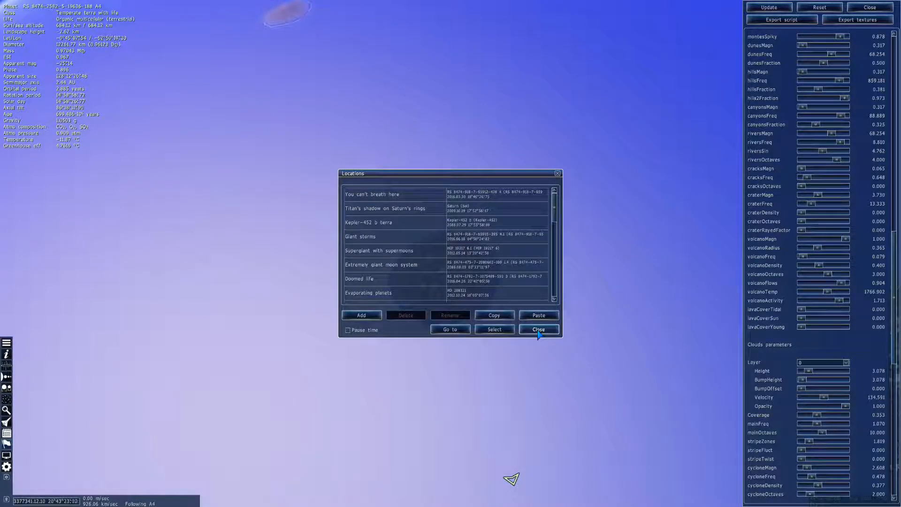
{"action": "left_click", "coordinate": [538, 330]}
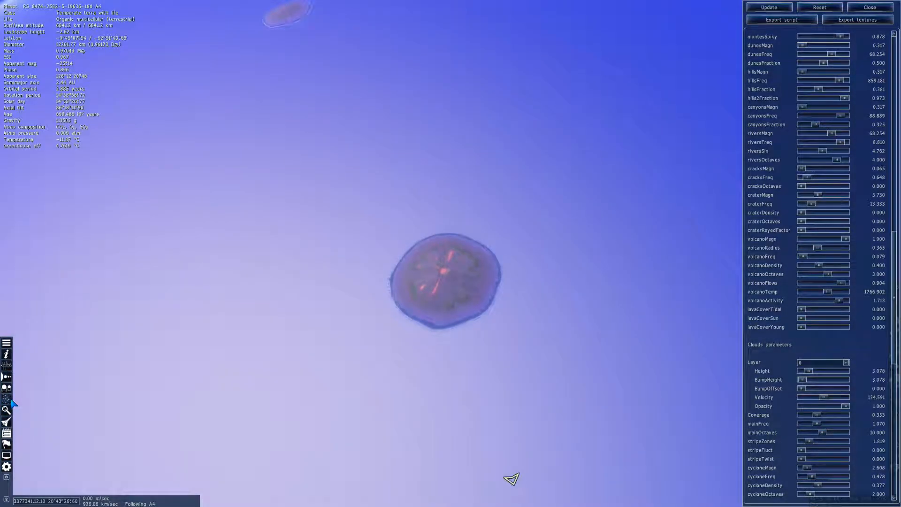
{"action": "key", "text": "Escape"}
{"action": "left_click", "coordinate": [93, 367]}
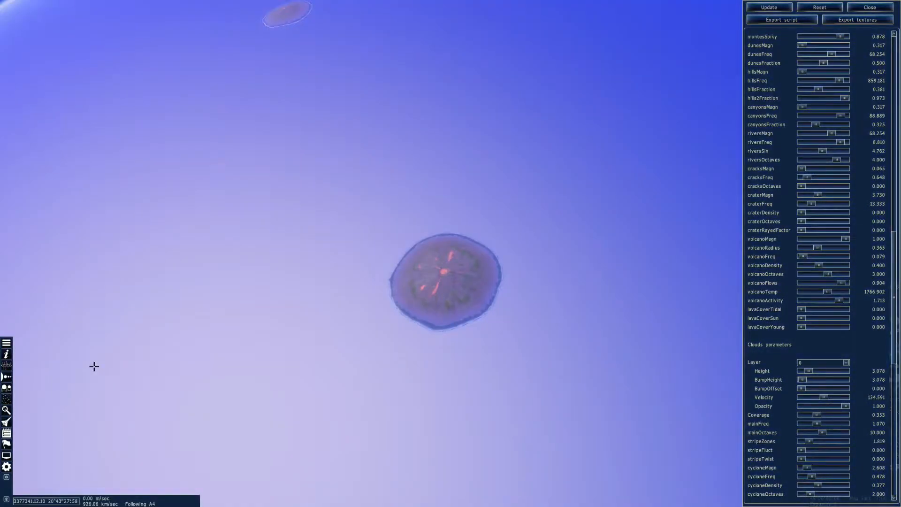
{"action": "key", "text": "Escape"}
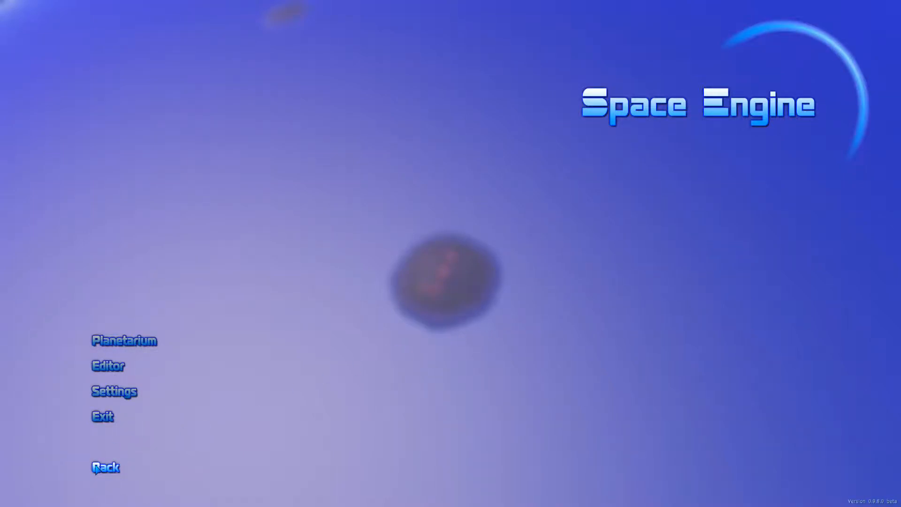
{"action": "left_click", "coordinate": [98, 468]}
Pull back to view the whole planet and rotate it until the main continent faces the camera
{"action": "scroll", "coordinate": [452, 300], "scroll_direction": "up", "scroll_amount": 9}
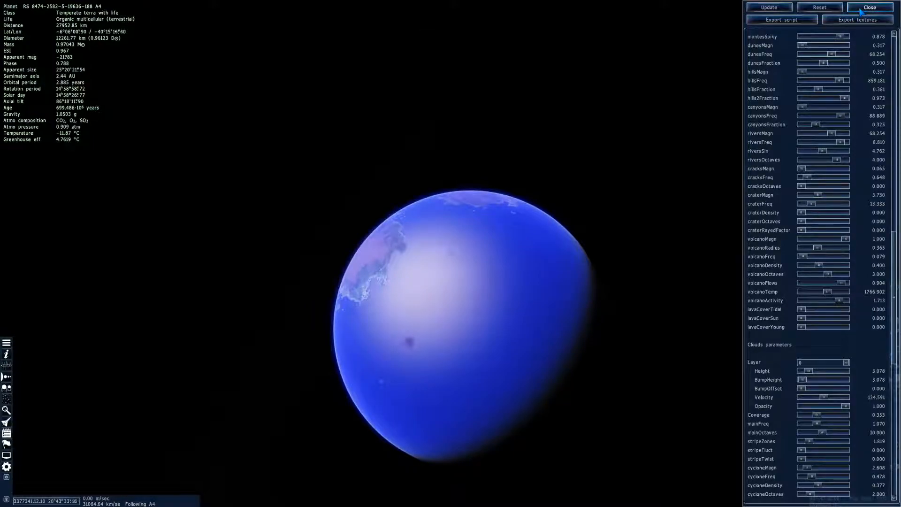
{"action": "right_click_drag", "start_coordinate": [523, 324], "coordinate": [597, 350]}
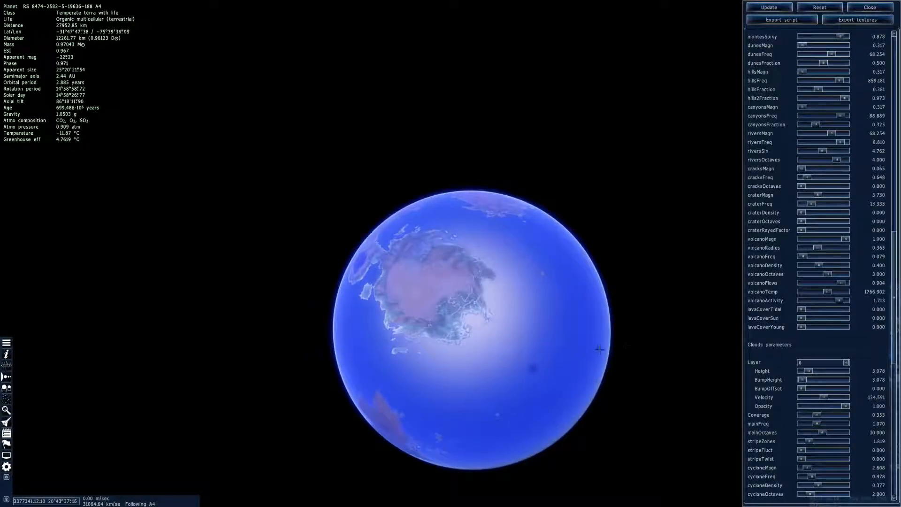
Rotate the planet and review the clouds, atmosphere and aurora parameters in the editor
{"action": "right_click_drag", "start_coordinate": [453, 349], "coordinate": [530, 298]}
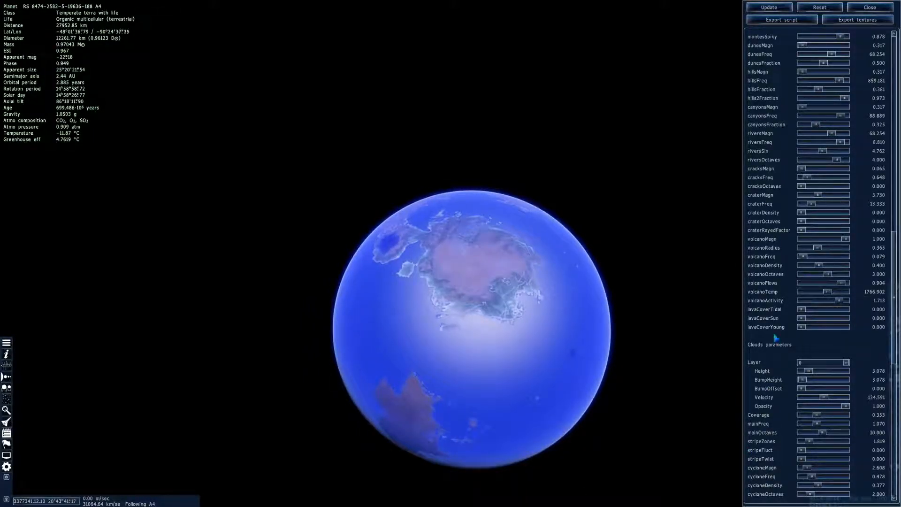
{"action": "scroll", "coordinate": [774, 343], "scroll_direction": "down", "scroll_amount": 10}
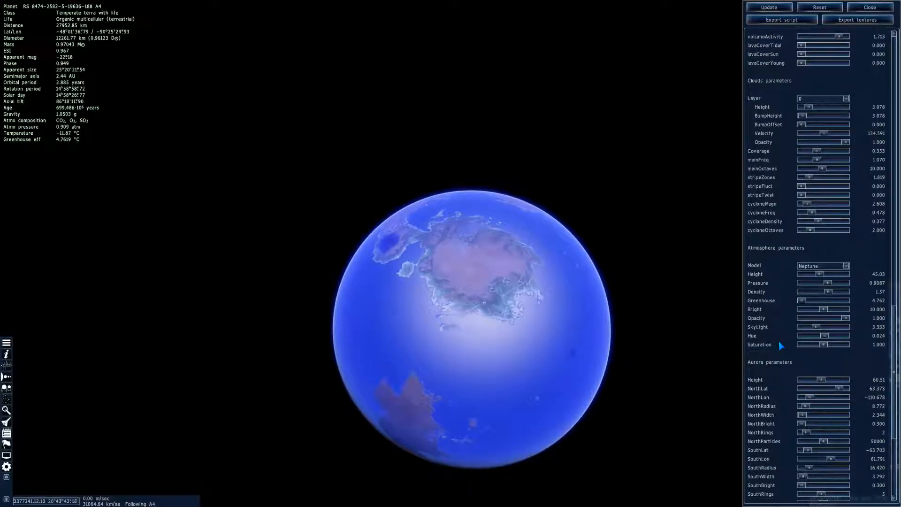
{"action": "scroll", "coordinate": [780, 346], "scroll_direction": "down", "scroll_amount": 3}
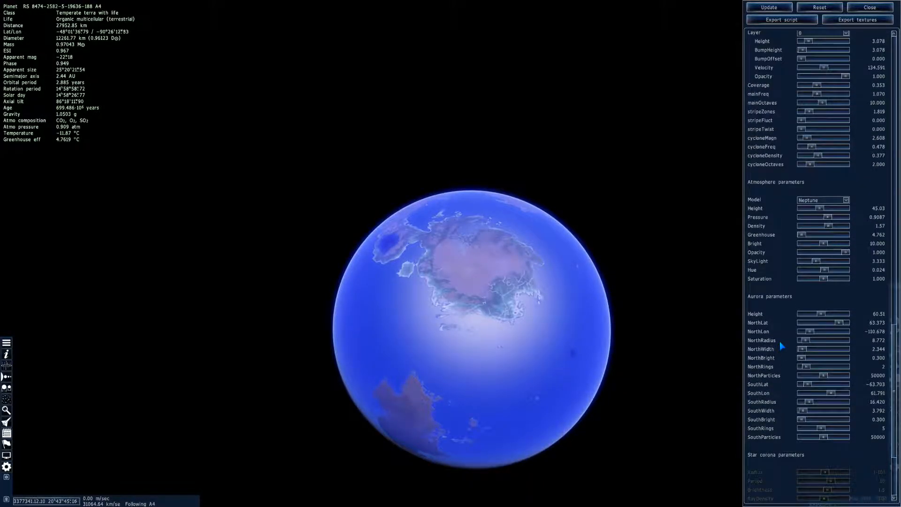
{"action": "scroll", "coordinate": [779, 342], "scroll_direction": "up", "scroll_amount": 5}
Rotate the planet to the continents around the central bay and fly closer to examine their rivers and coastlines
{"action": "right_click_drag", "start_coordinate": [469, 291], "coordinate": [434, 346]}
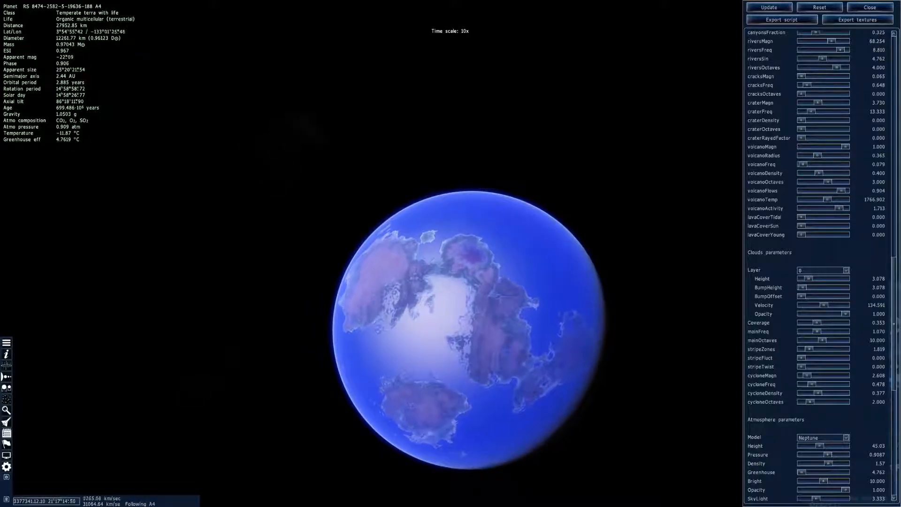
{"action": "key", "text": "w"}
{"action": "left_click_drag", "start_coordinate": [500, 340], "coordinate": [652, 289]}
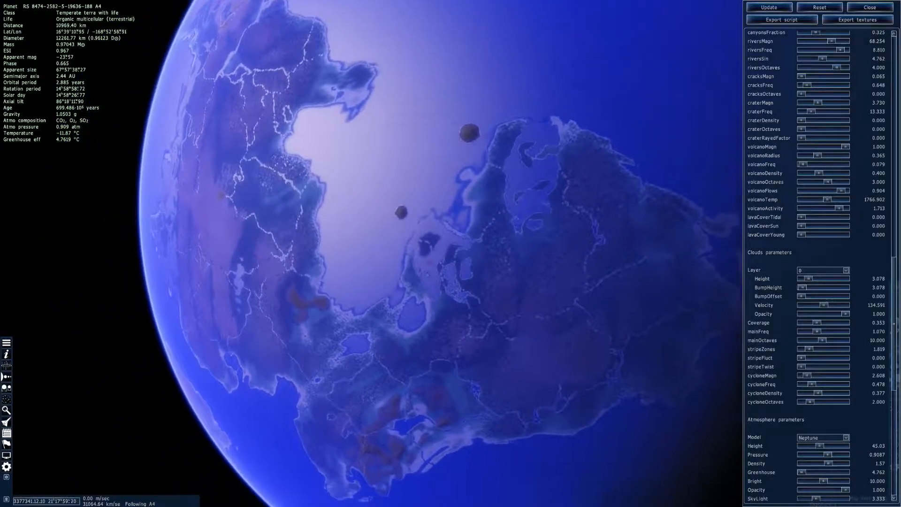
{"action": "left_click_drag", "start_coordinate": [469, 263], "coordinate": [277, 263]}
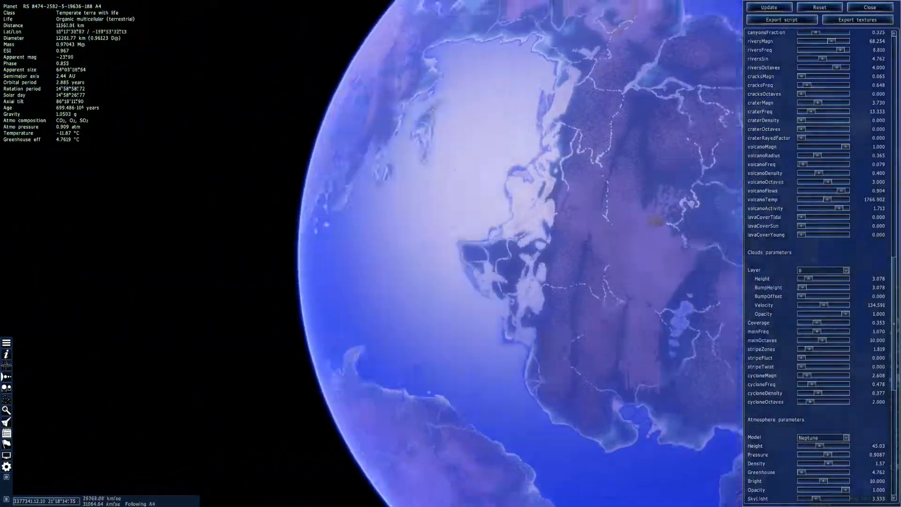
{"action": "right_click_drag", "start_coordinate": [375, 262], "coordinate": [497, 276]}
Pull back to frame the planet with its main continents in view and save a screenshot of it
{"action": "key", "text": "s"}
{"action": "scroll", "coordinate": [450, 253], "scroll_direction": "up", "scroll_amount": 1}
{"action": "key", "text": "s"}
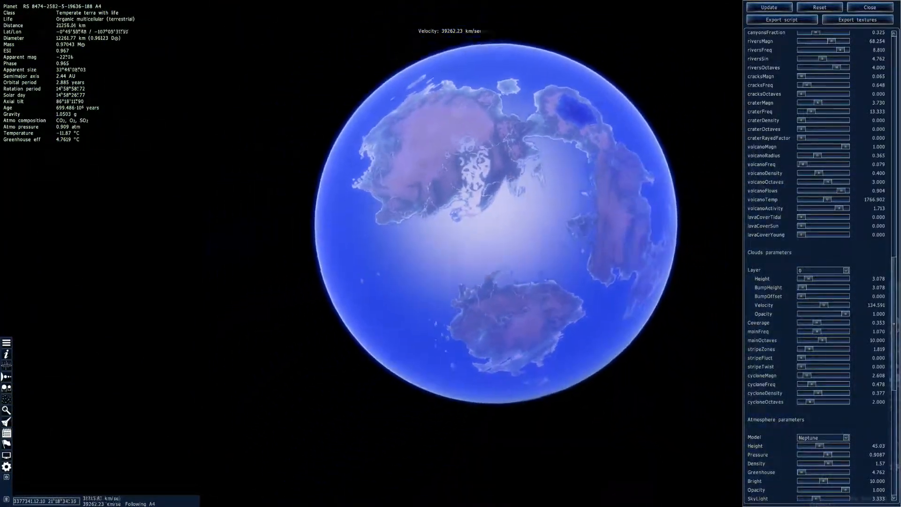
{"action": "key", "text": "w"}
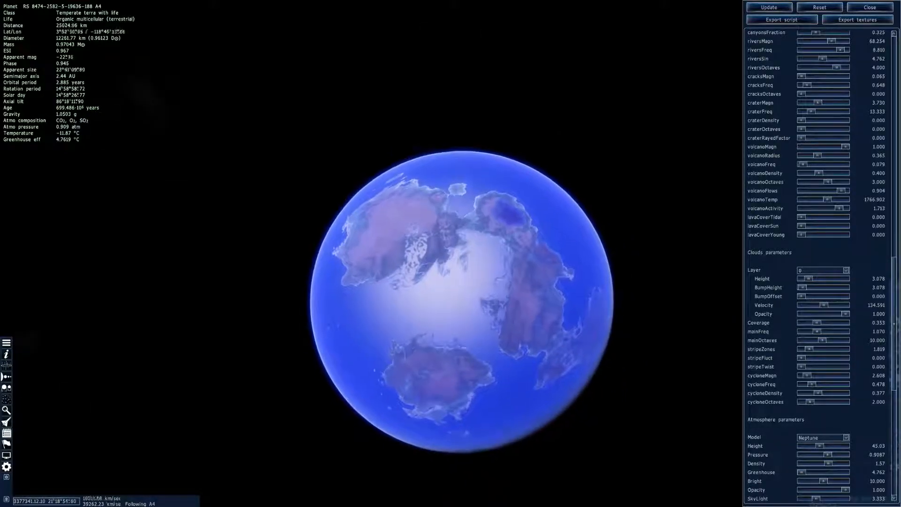
{"action": "key", "text": "s"}
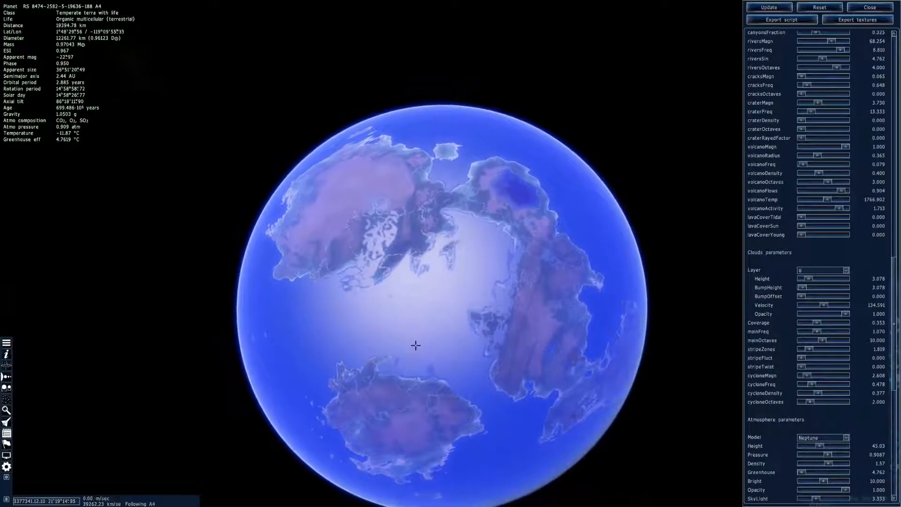
{"action": "key", "text": "F11"}
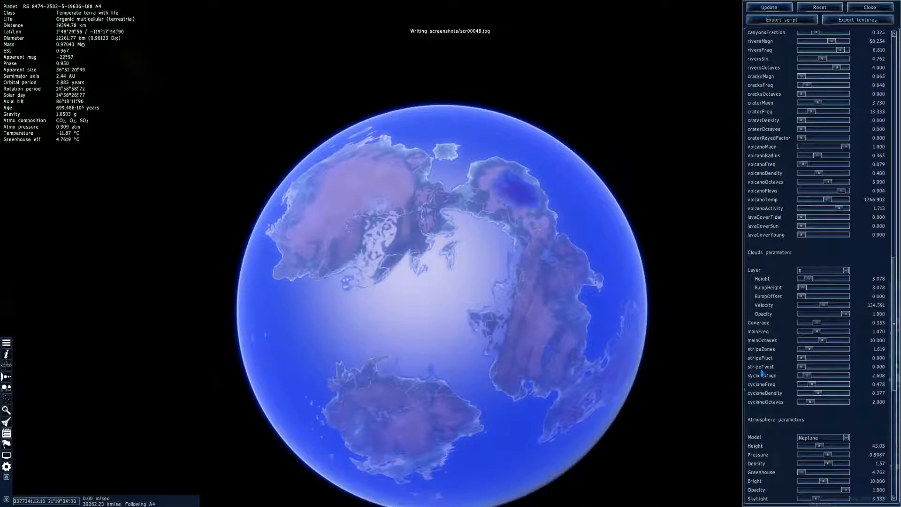
Review the editor's parameters from the aurora and ring settings back to the physical properties, and update the planet
{"action": "scroll", "coordinate": [799, 346], "scroll_direction": "down", "scroll_amount": 6}
{"action": "scroll", "coordinate": [799, 347], "scroll_direction": "down", "scroll_amount": 3}
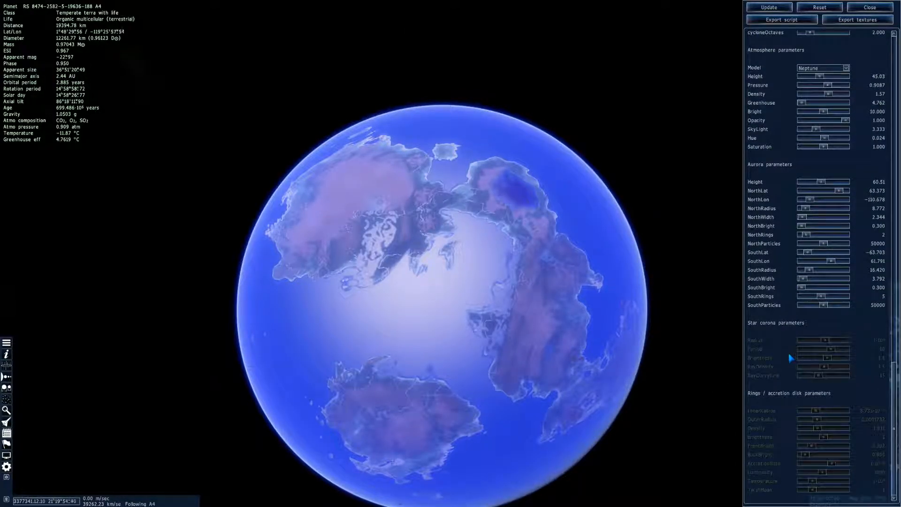
{"action": "scroll", "coordinate": [791, 357], "scroll_direction": "up", "scroll_amount": 20}
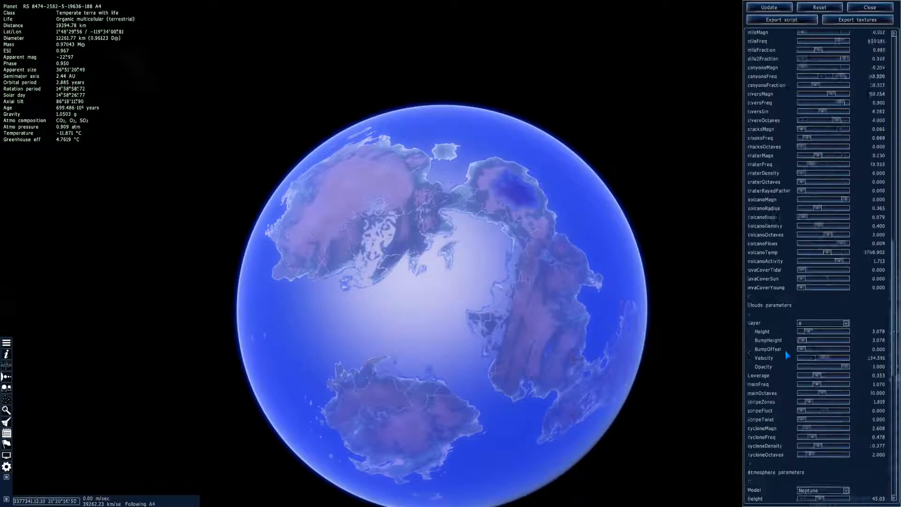
{"action": "scroll", "coordinate": [788, 359], "scroll_direction": "up", "scroll_amount": 4}
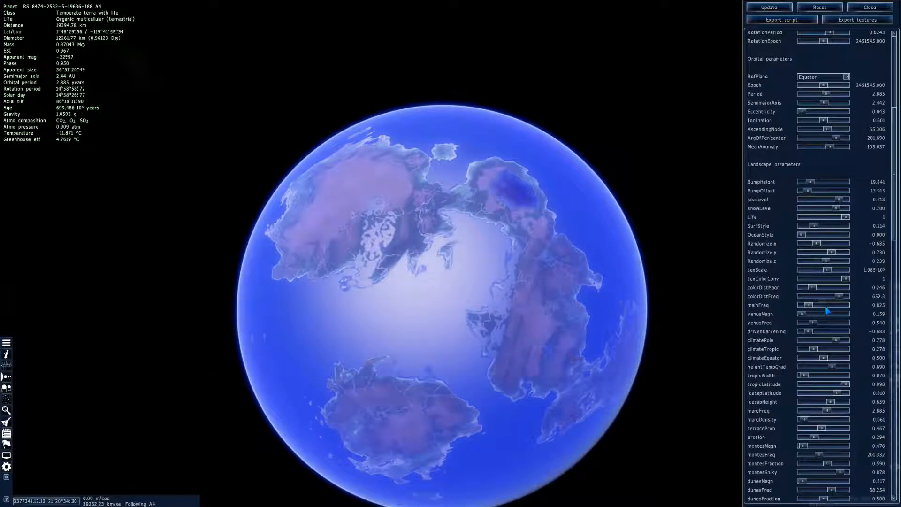
{"action": "scroll", "coordinate": [798, 230], "scroll_direction": "up", "scroll_amount": 3}
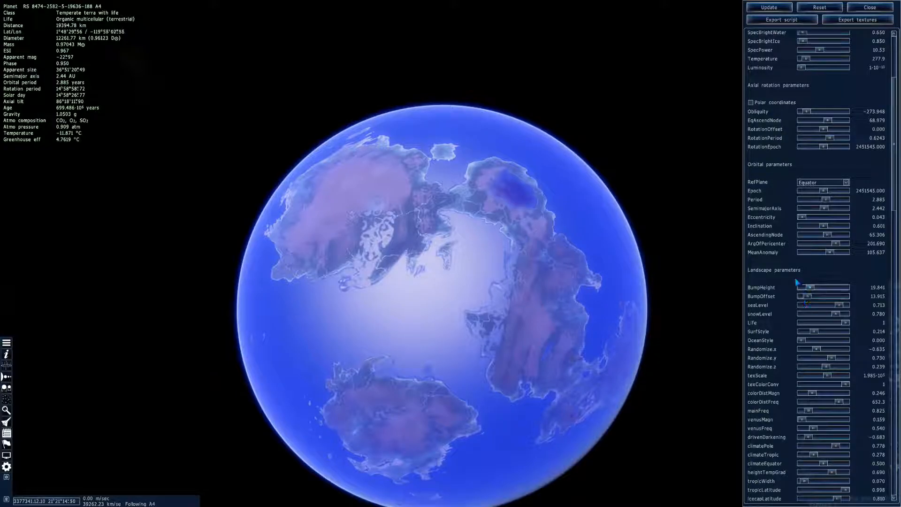
{"action": "scroll", "coordinate": [808, 301], "scroll_direction": "up", "scroll_amount": 3}
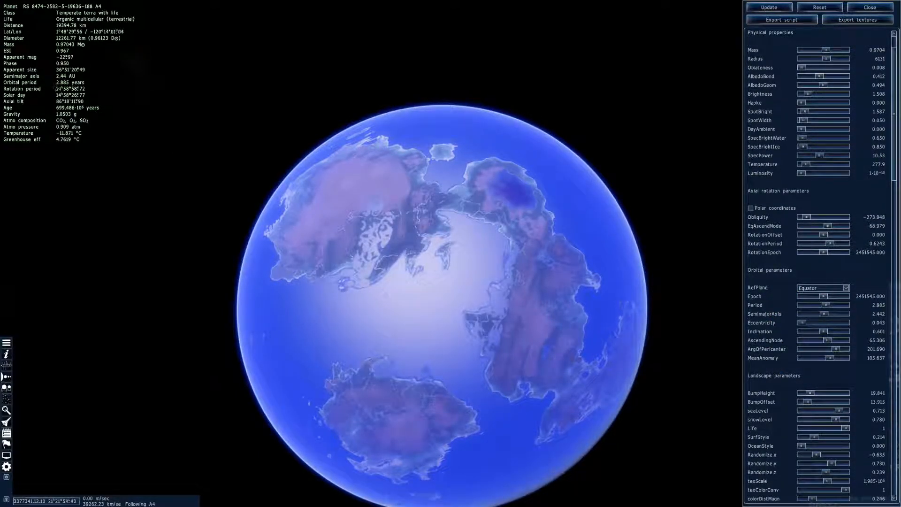
{"action": "scroll", "coordinate": [798, 242], "scroll_direction": "up", "scroll_amount": 1}
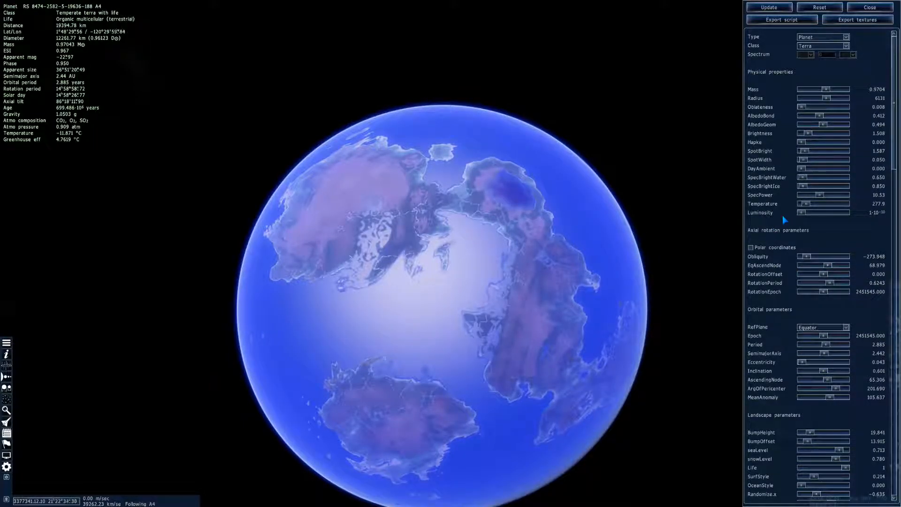
{"action": "left_click", "coordinate": [778, 8]}
Set up a texture export that excludes the specular, glow and elevation maps but keeps the color map
{"action": "left_click", "coordinate": [835, 22]}
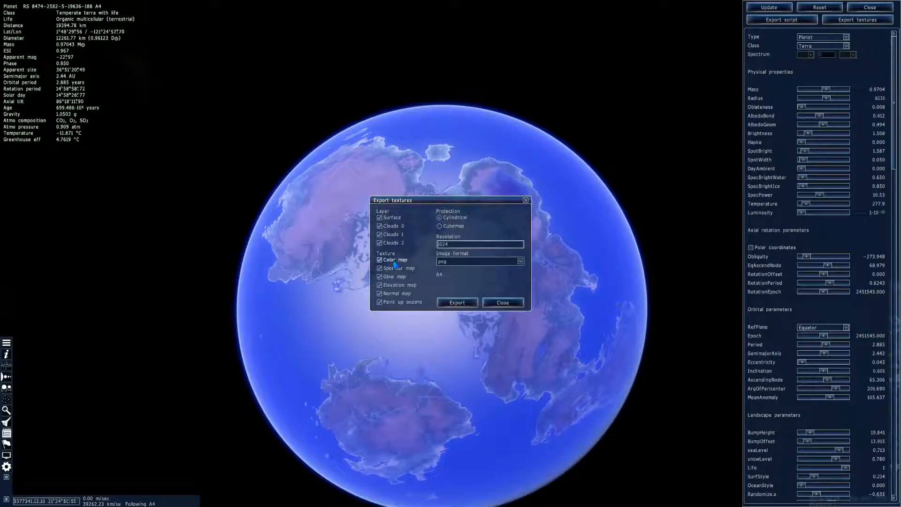
{"action": "left_click", "coordinate": [380, 268]}
{"action": "left_click", "coordinate": [380, 276]}
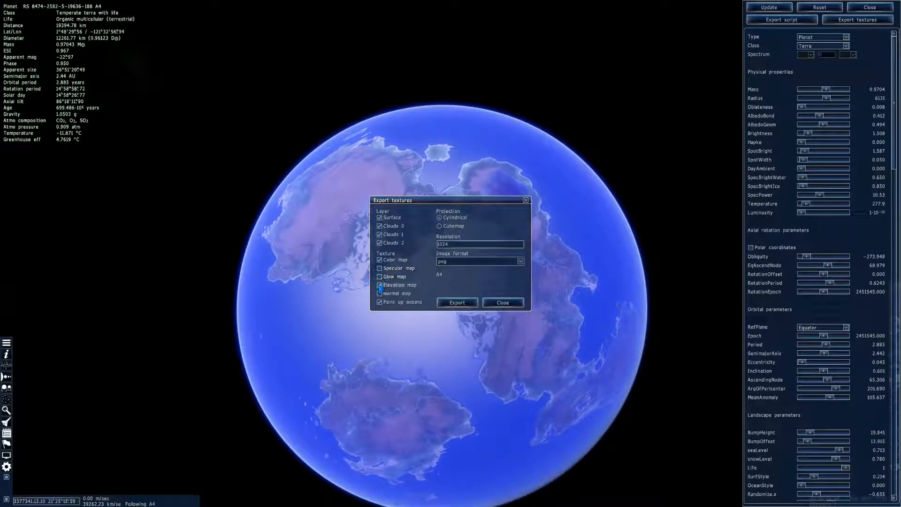
{"action": "left_click", "coordinate": [380, 285]}
{"action": "left_click", "coordinate": [379, 260]}
{"action": "left_click", "coordinate": [380, 260]}
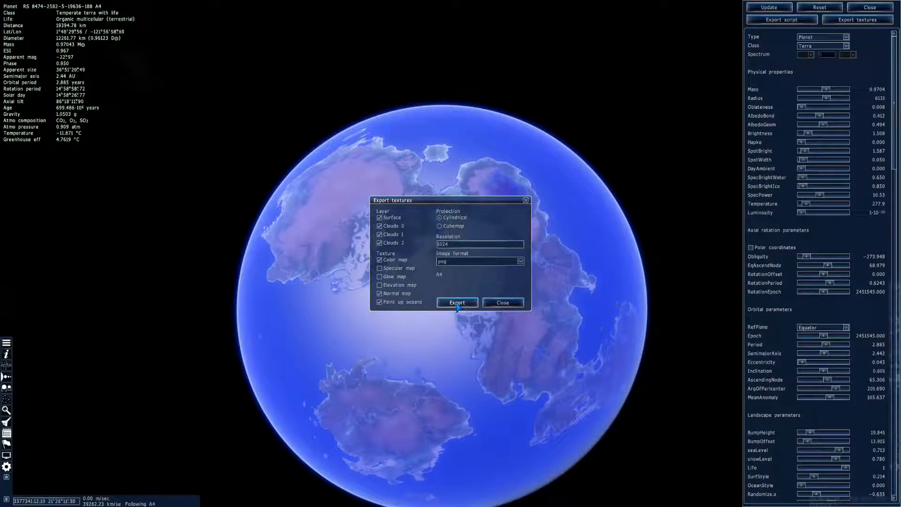
Exclude the three cloud layers and export the surface textures as cylindrical PNG images at resolution 1024
{"action": "left_click", "coordinate": [380, 234]}
{"action": "left_click", "coordinate": [379, 226]}
{"action": "left_click", "coordinate": [379, 243]}
{"action": "left_click", "coordinate": [452, 305]}
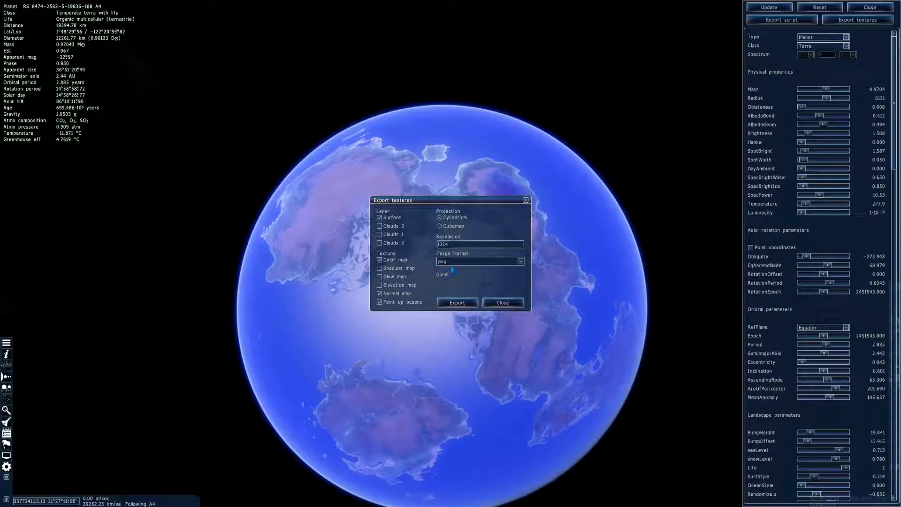
Export the surface textures again at resolution 4084 and close the export dialog and the console
{"action": "double_click", "coordinate": [453, 244]}
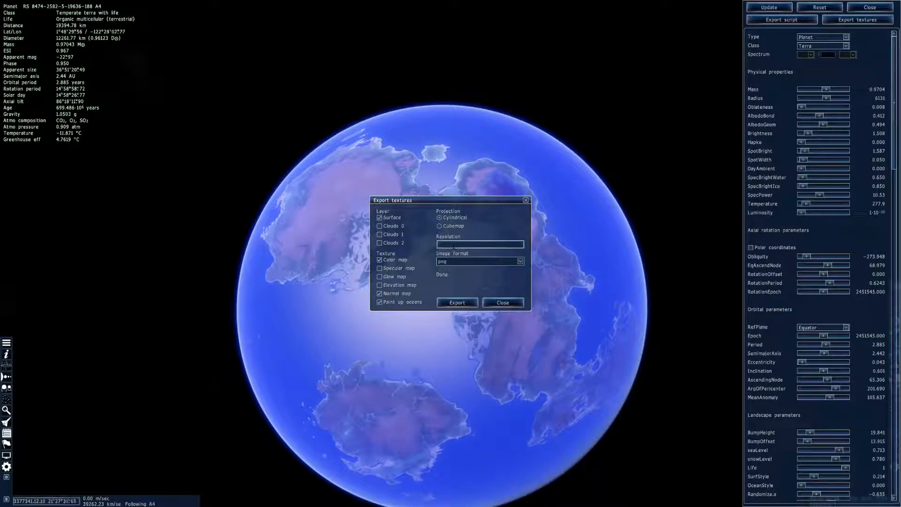
{"action": "type", "text": "4084"}
{"action": "left_click", "coordinate": [462, 305]}
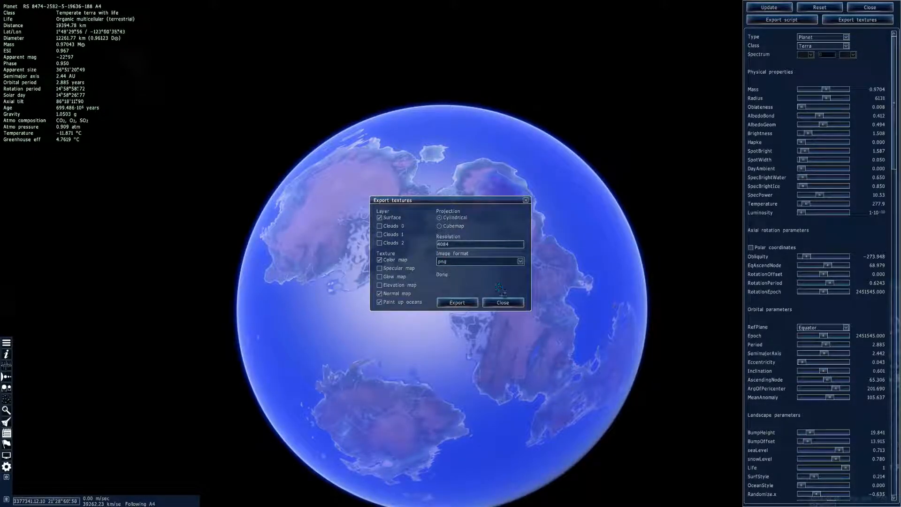
{"action": "left_click", "coordinate": [507, 303]}
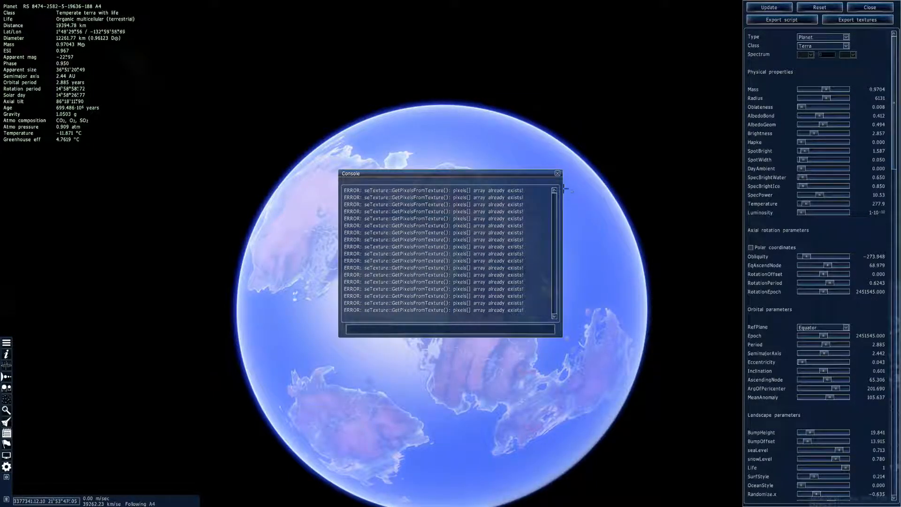
{"action": "left_click", "coordinate": [558, 174]}
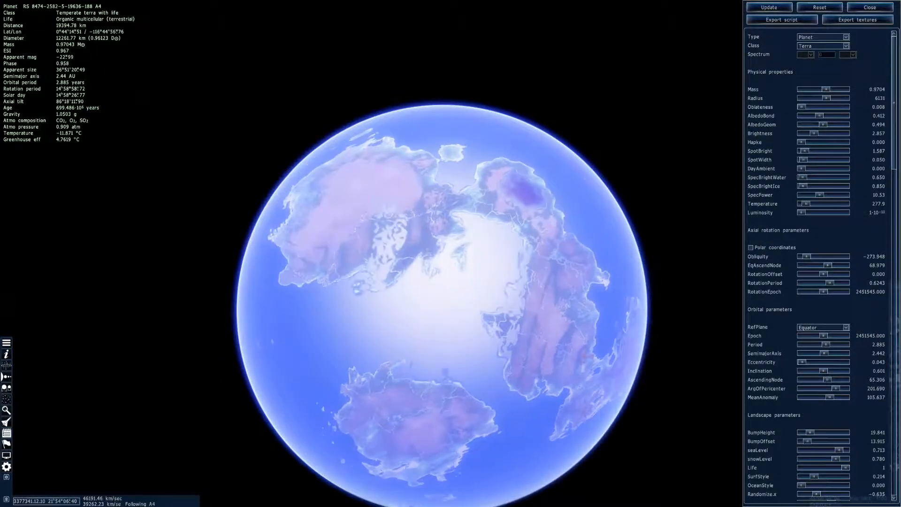
Rotate the planet in several directions to examine its continents and oceans under the brighter lighting
{"action": "right_click_drag", "start_coordinate": [589, 263], "coordinate": [535, 261]}
{"action": "left_click_drag", "start_coordinate": [559, 272], "coordinate": [475, 263]}
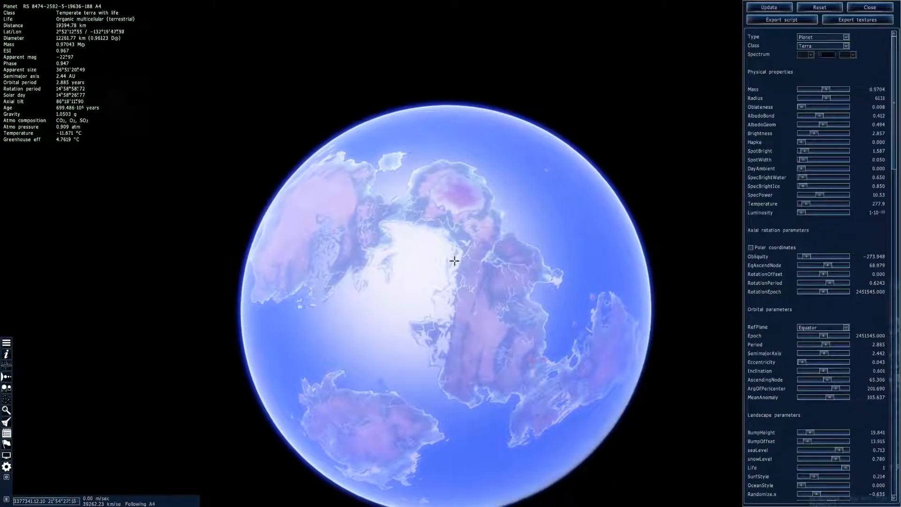
{"action": "right_click_drag", "start_coordinate": [474, 263], "coordinate": [556, 399]}
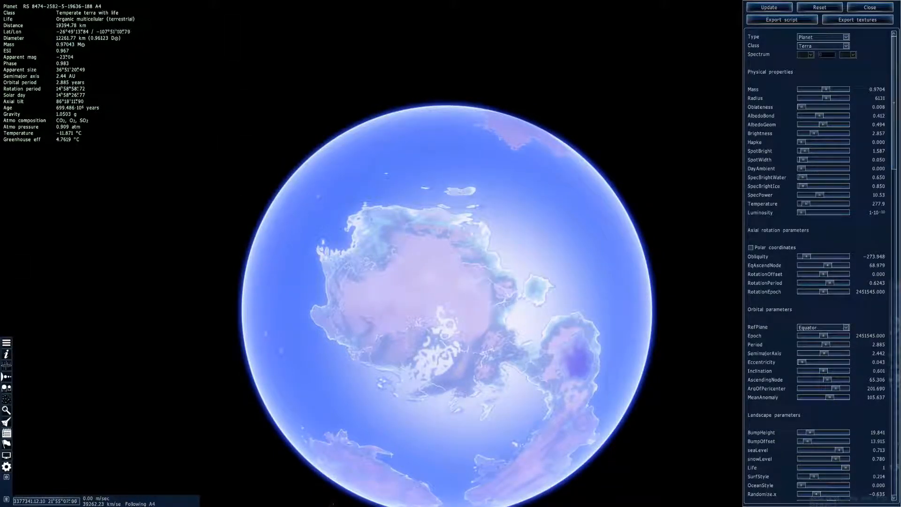
{"action": "right_click_drag", "start_coordinate": [400, 468], "coordinate": [366, 395]}
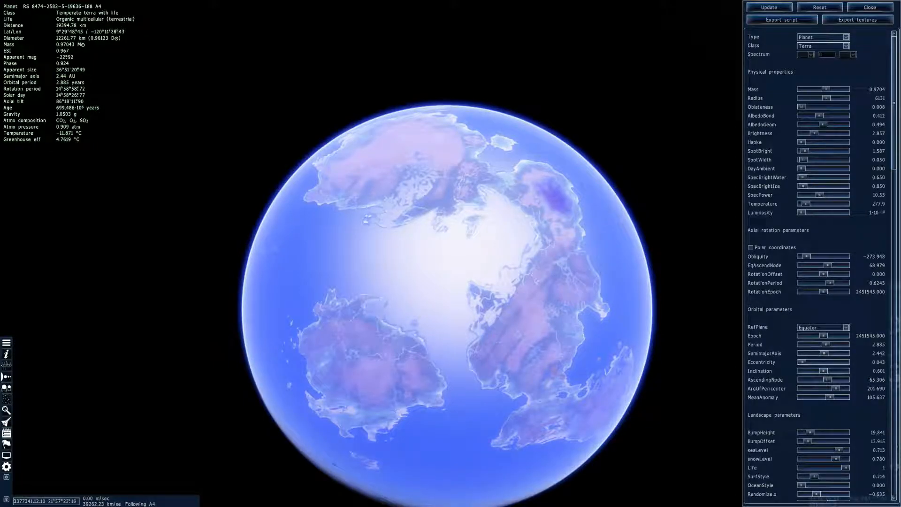
{"action": "right_click_drag", "start_coordinate": [535, 316], "coordinate": [487, 329]}
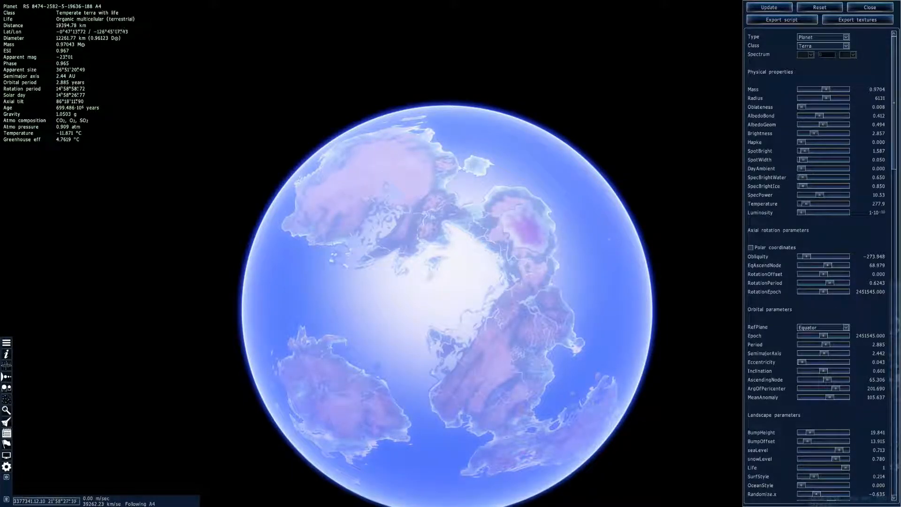
{"action": "right_click_drag", "start_coordinate": [706, 390], "coordinate": [724, 400]}
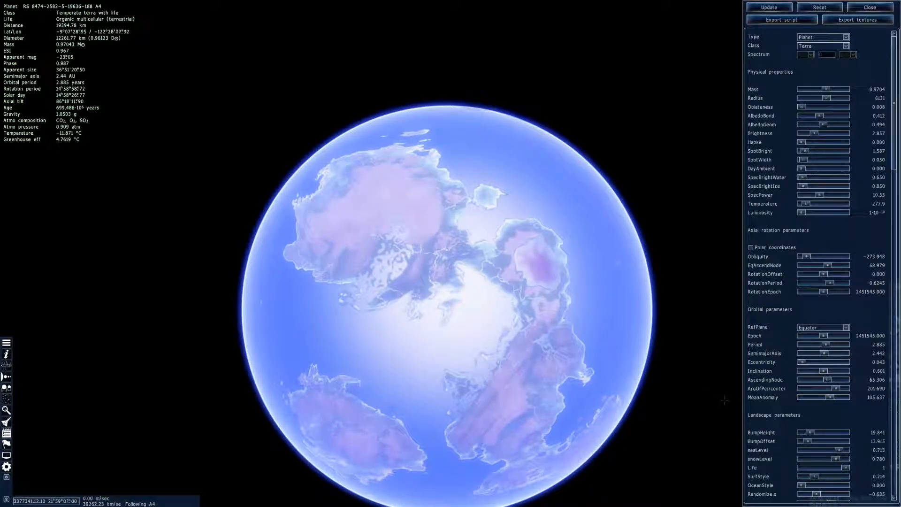